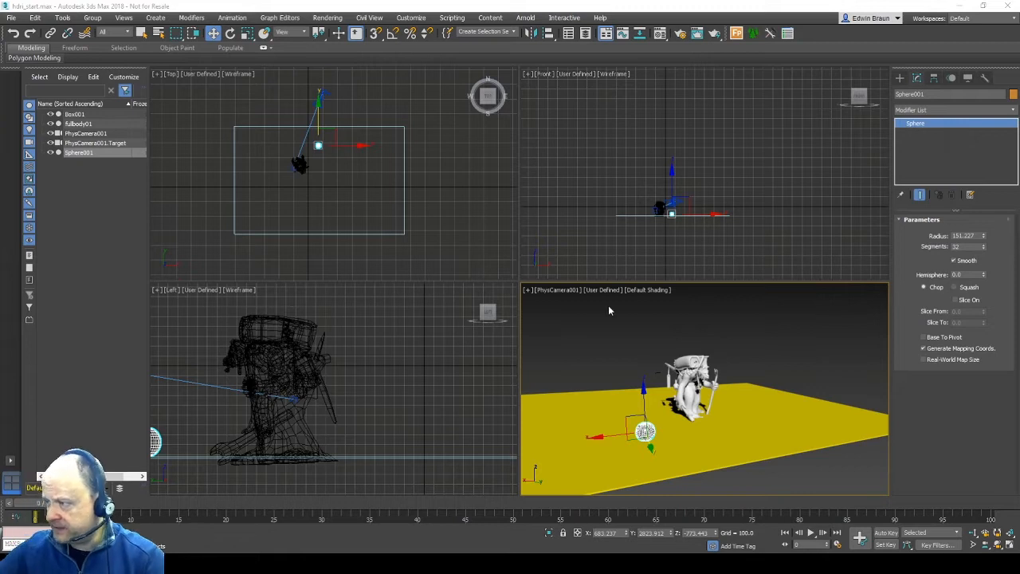
Examine the ground box, the fullbody01 character and the sphere in the Top and Left views.
scroll(334, 161, "up", 2)
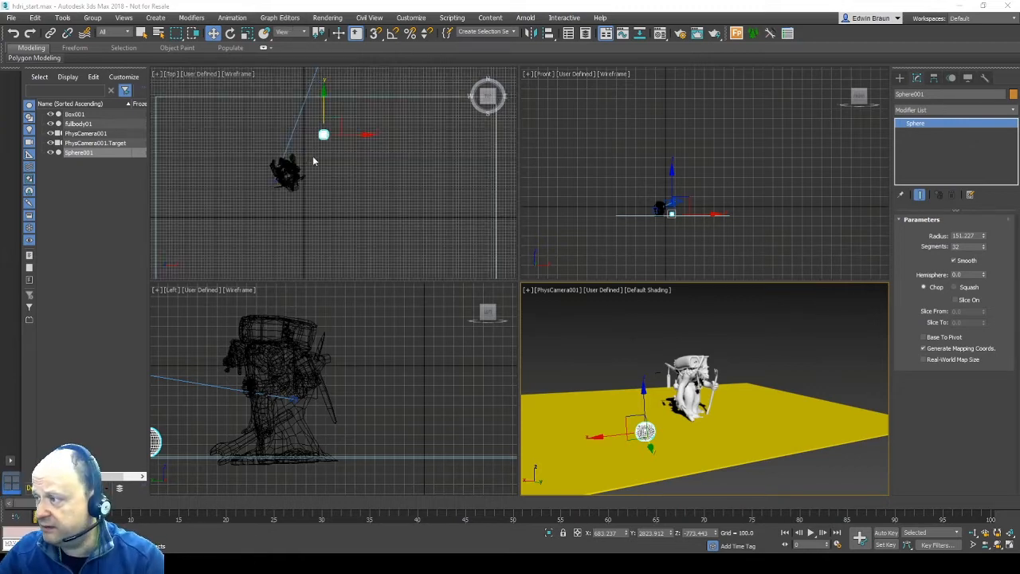
scroll(332, 159, "down", 5)
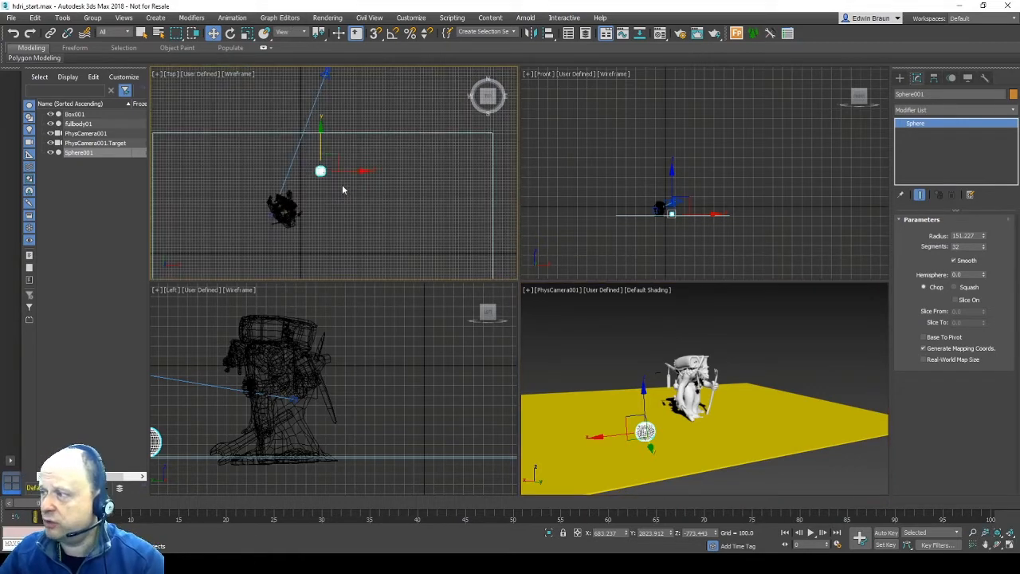
left_click(275, 179)
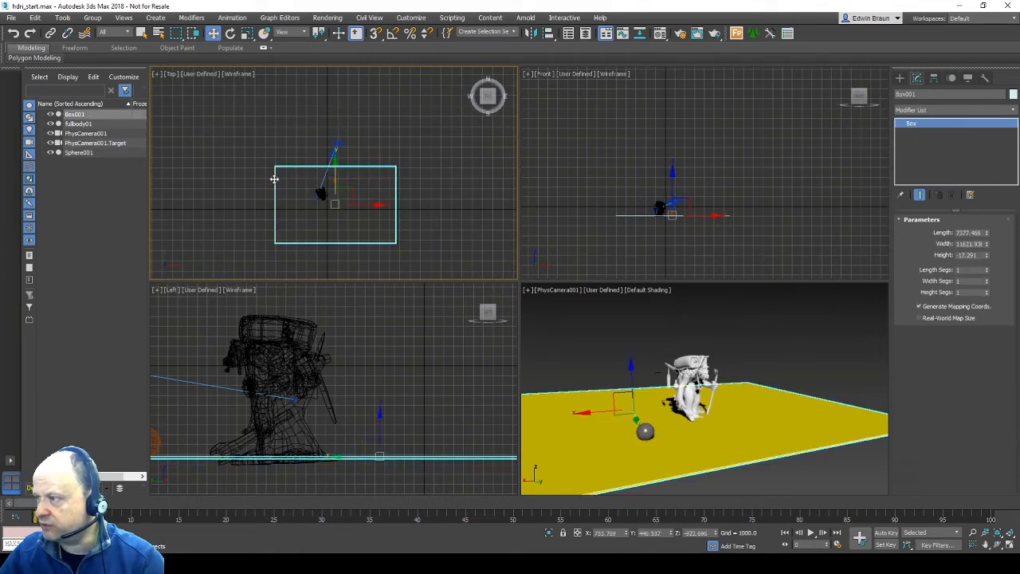
scroll(285, 357, "up", 2)
middle_click_drag(284, 358, 359, 380)
scroll(394, 347, "down", 4)
scroll(395, 348, "down", 5)
scroll(360, 380, "up", 2)
scroll(325, 387, "up", 6)
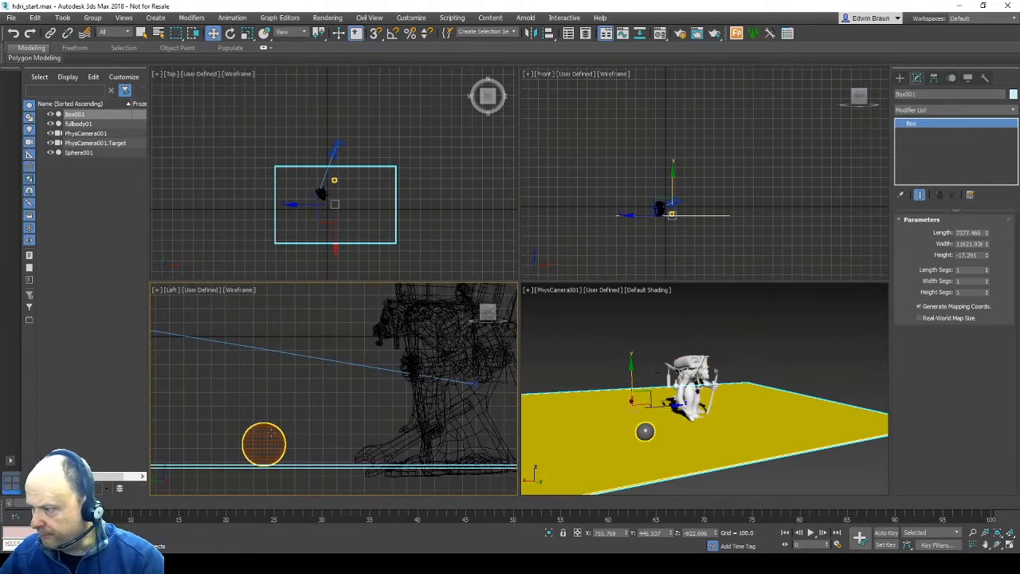
middle_click_drag(427, 409, 315, 383)
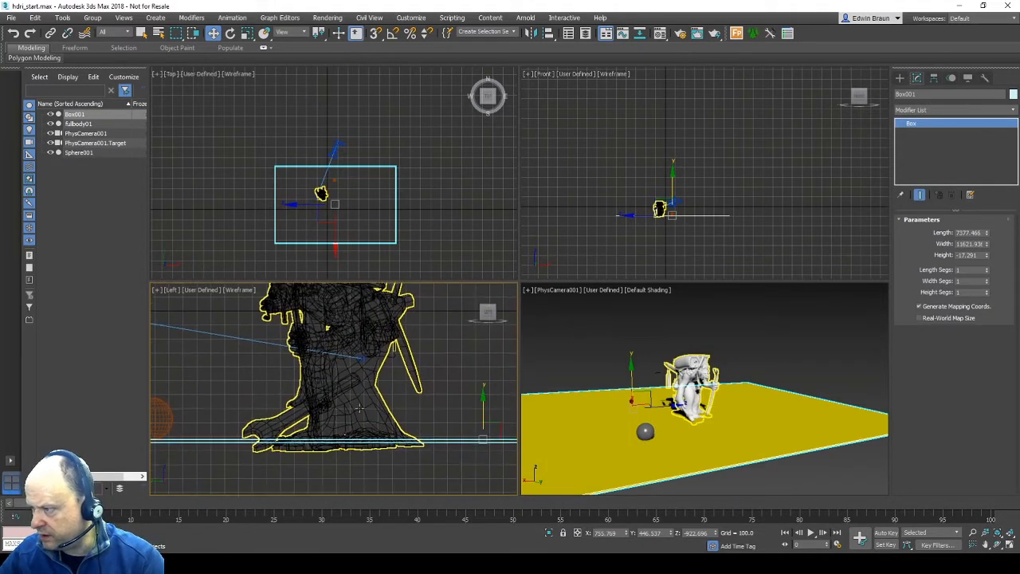
left_click(350, 384)
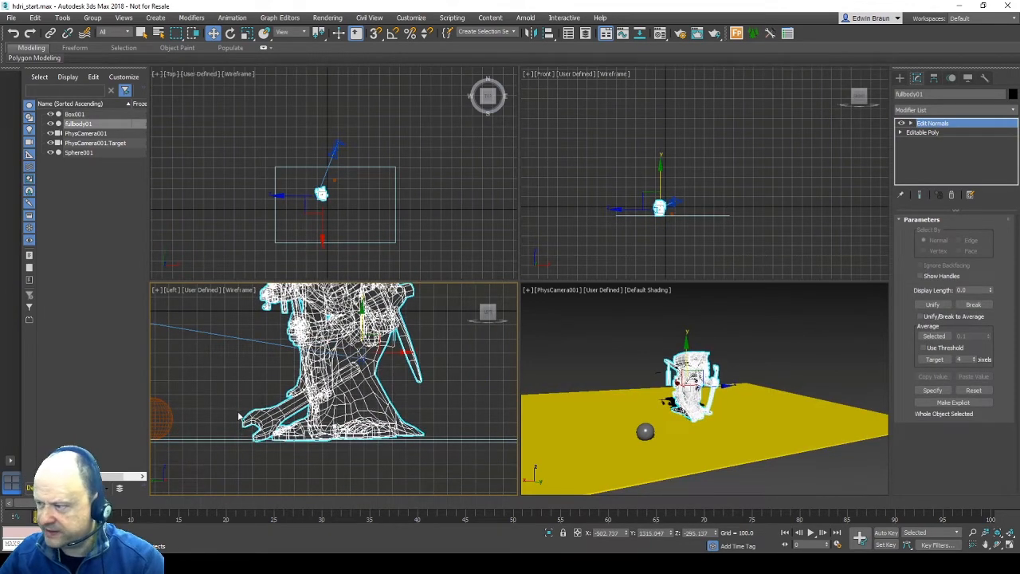
scroll(470, 486, "down", 2)
middle_click_drag(245, 439, 249, 442)
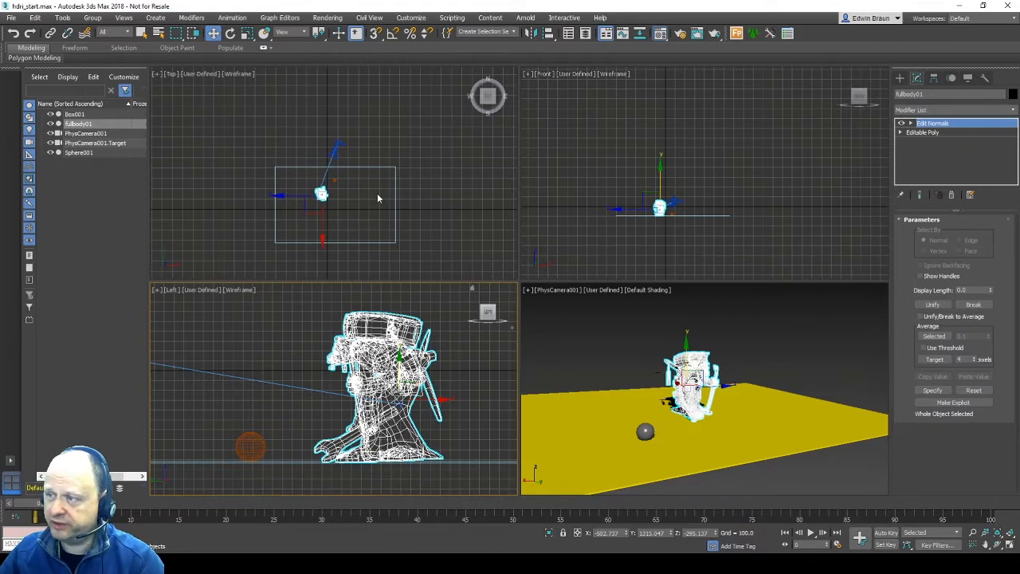
Open the Material Editor and enlarge its material previews to the 3 X 2 sample window layout.
key("m")
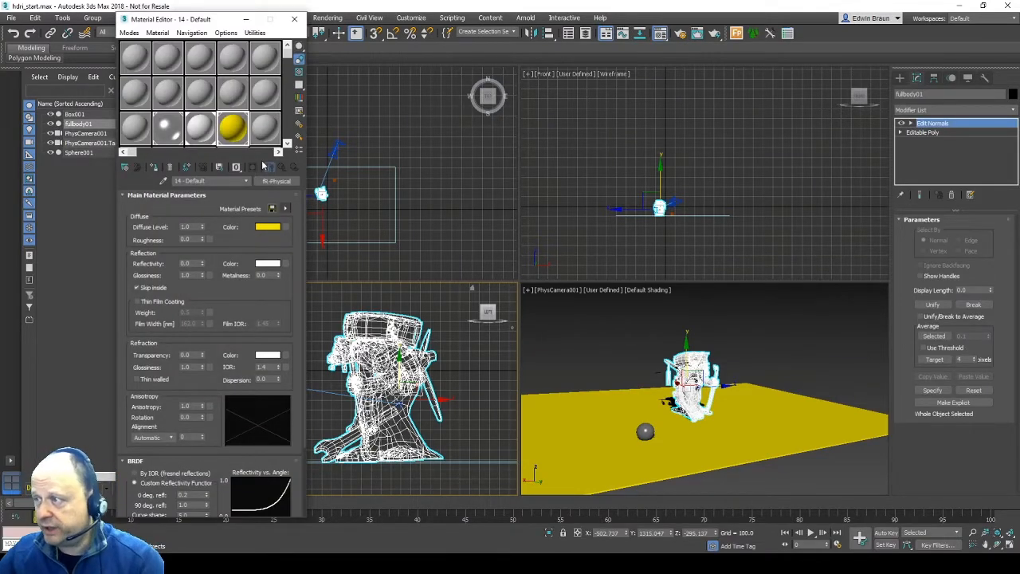
left_click(174, 93)
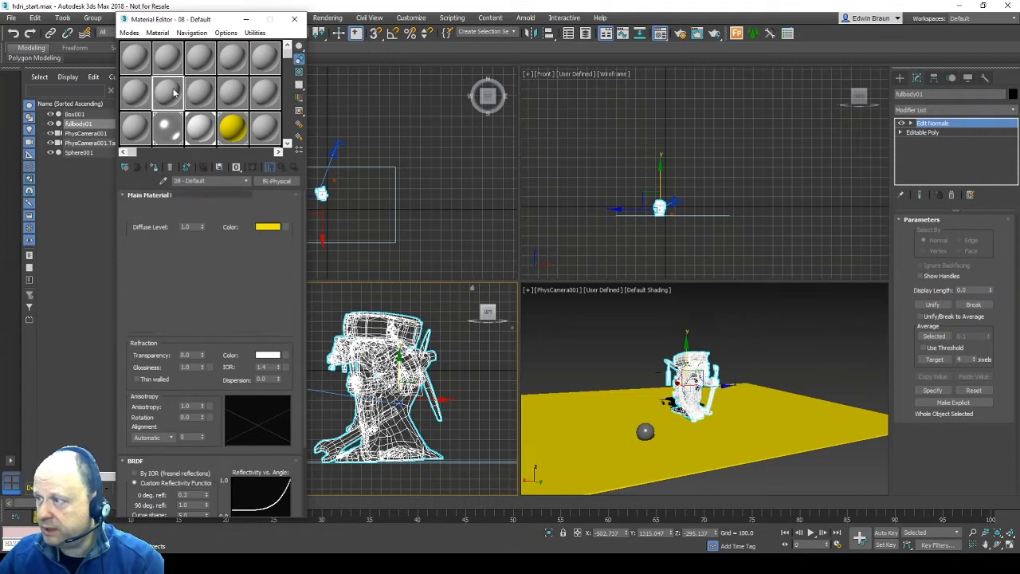
right_click(166, 92)
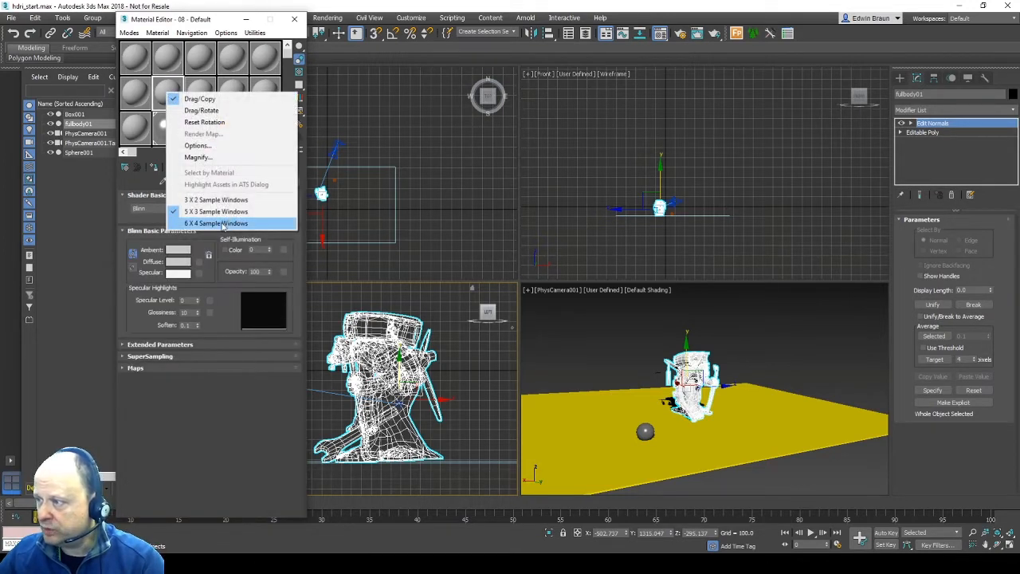
left_click(230, 200)
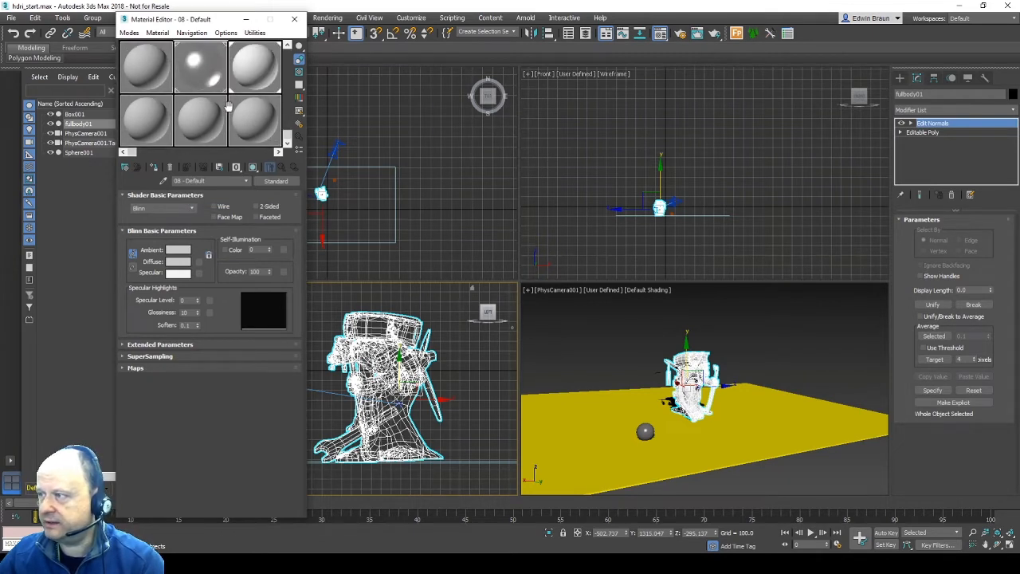
Review the parameters of the reflective, white and yellow materials and close the Material Editor.
left_click(137, 65)
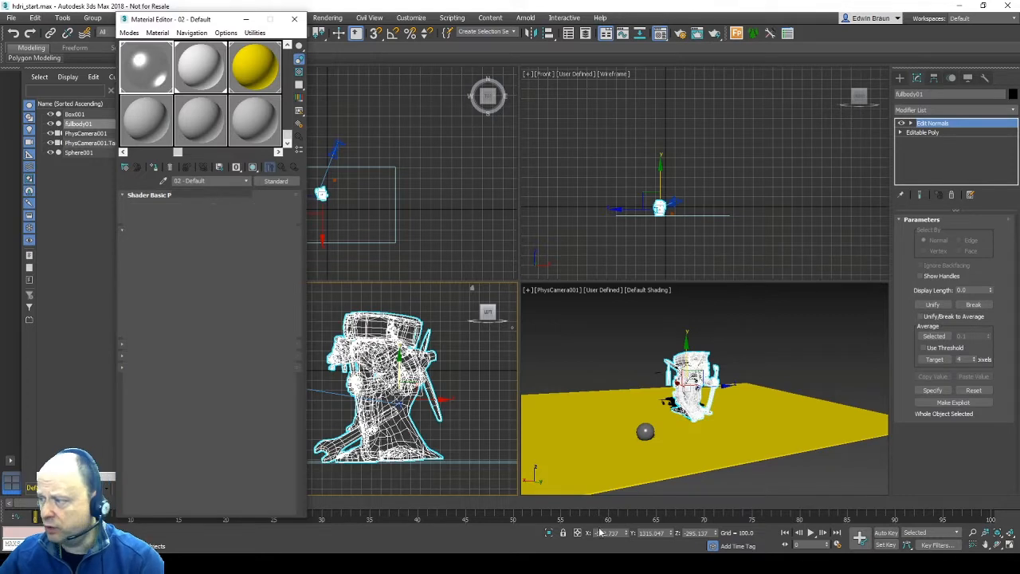
left_click(199, 69)
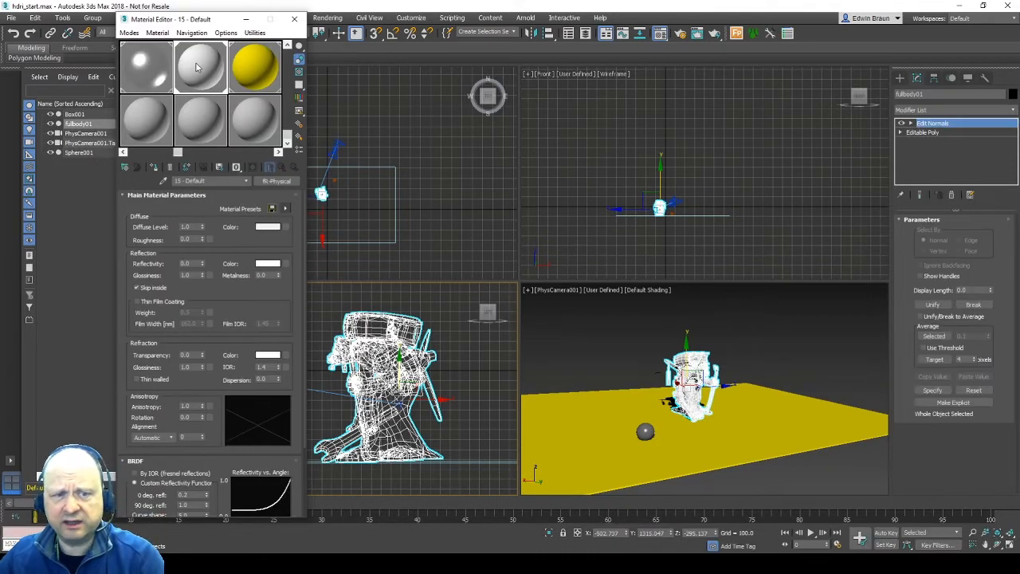
left_click(255, 54)
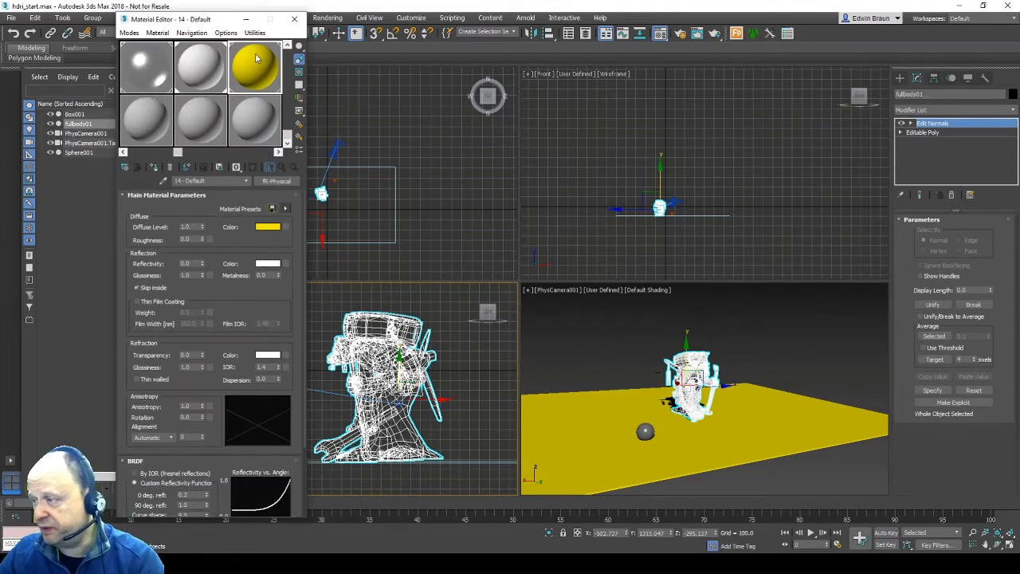
left_click(294, 18)
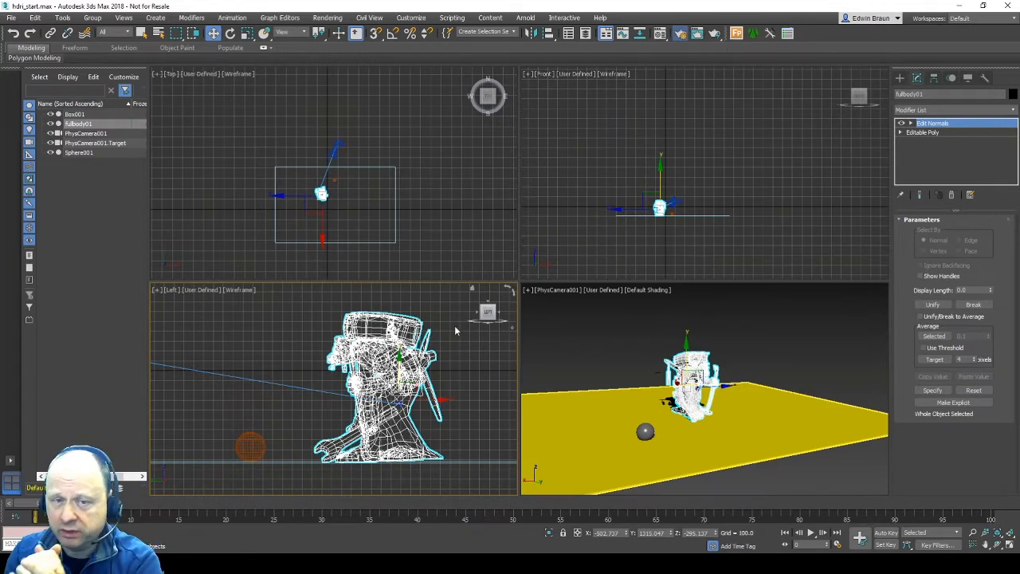
Open the finalRender render setup, review its global options and make PhysCamera001 the view to render.
key("F10")
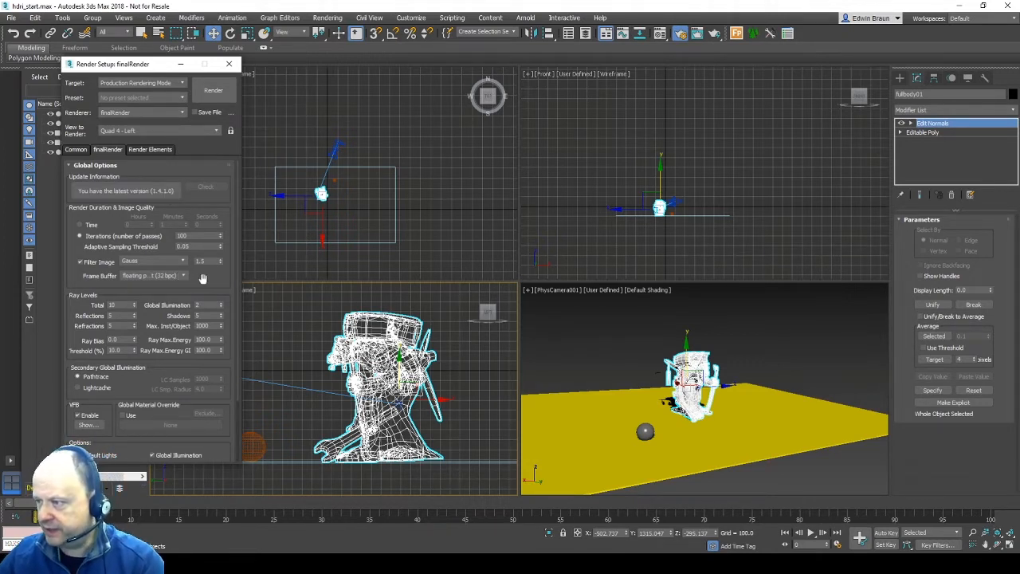
left_click_drag(204, 278, 203, 255)
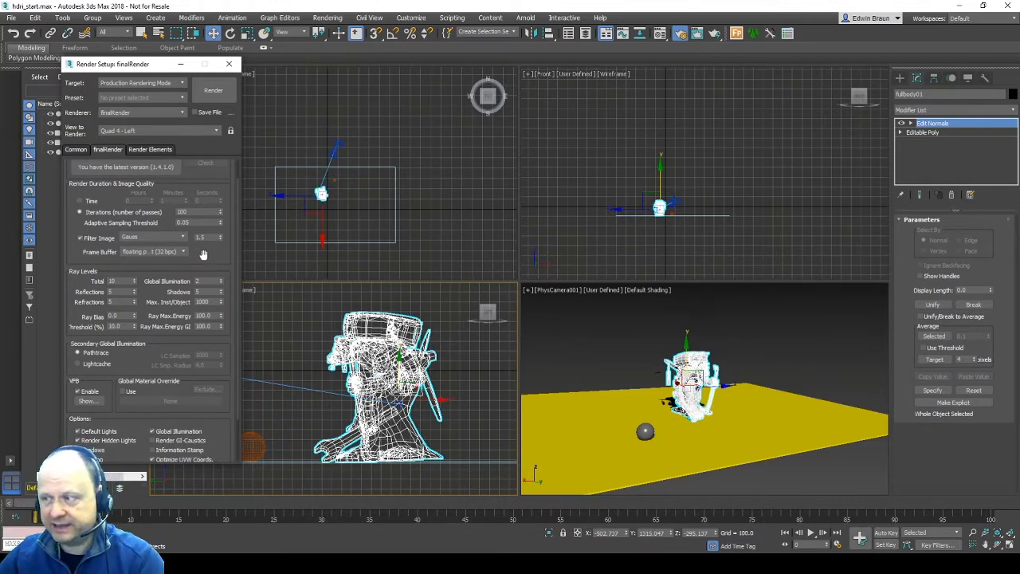
left_click_drag(203, 253, 216, 182)
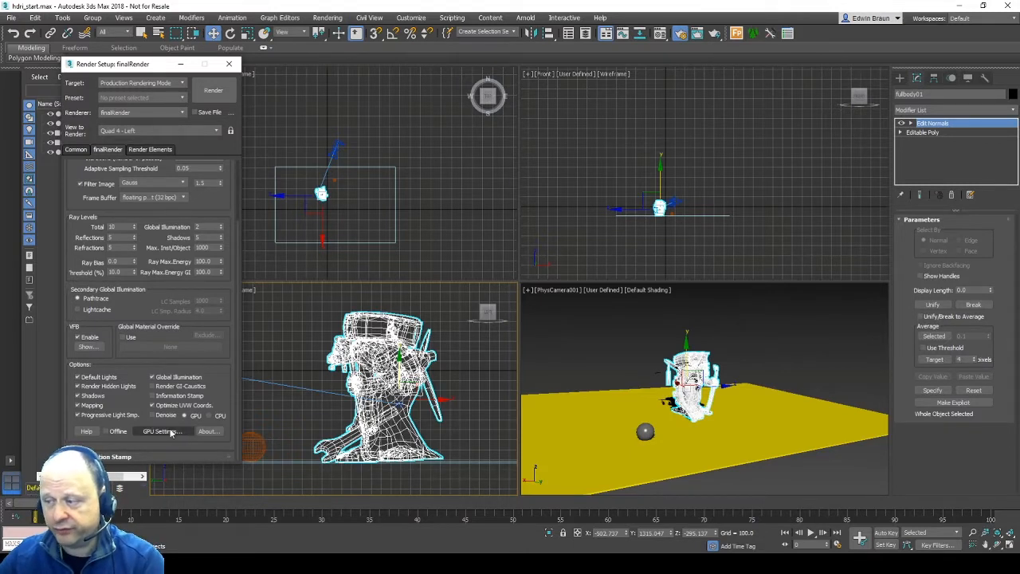
right_click(553, 437)
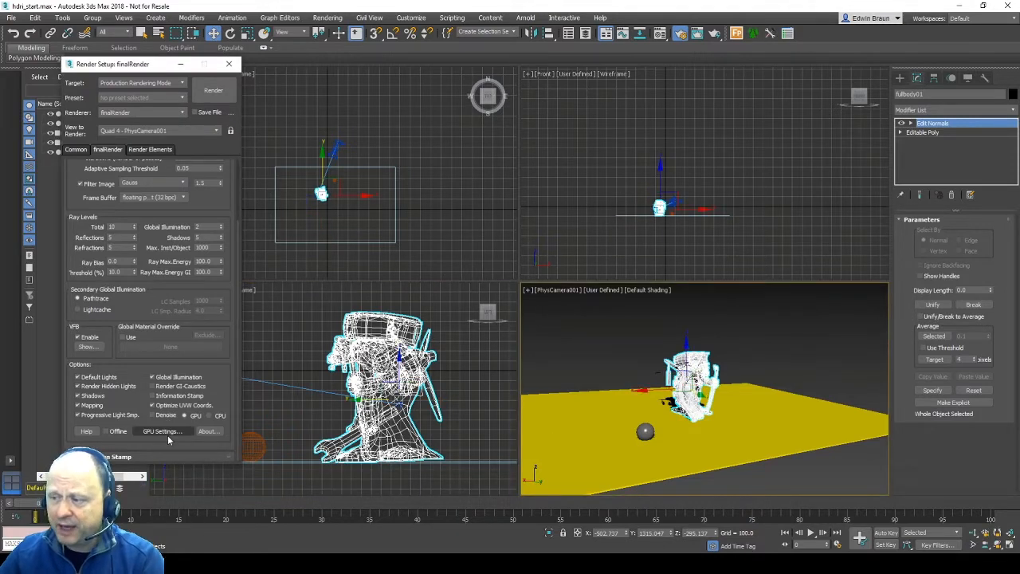
Set the CPU as the only render device with Use RTX off and render the PhysCamera001 view.
left_click(164, 432)
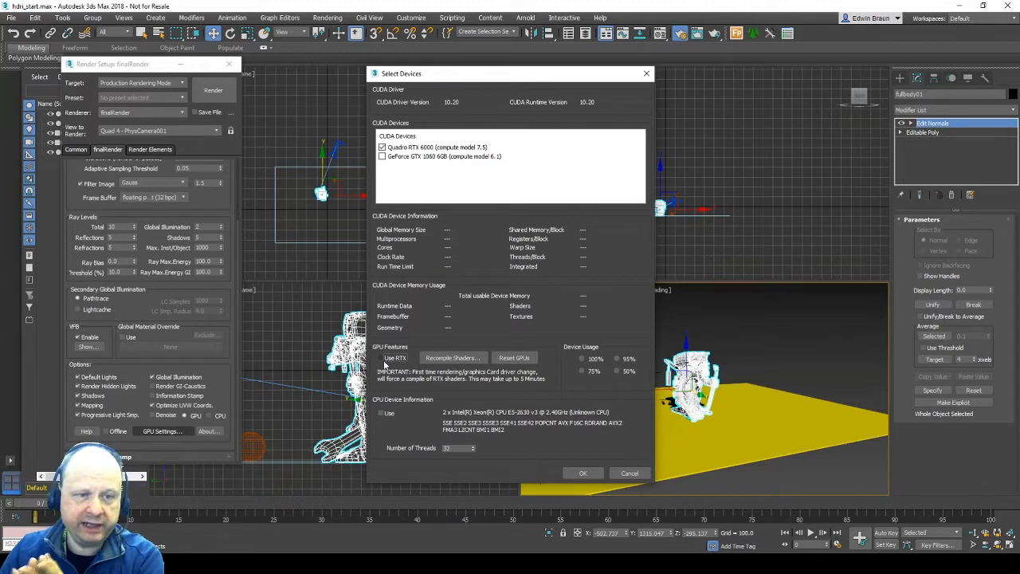
left_click(381, 359)
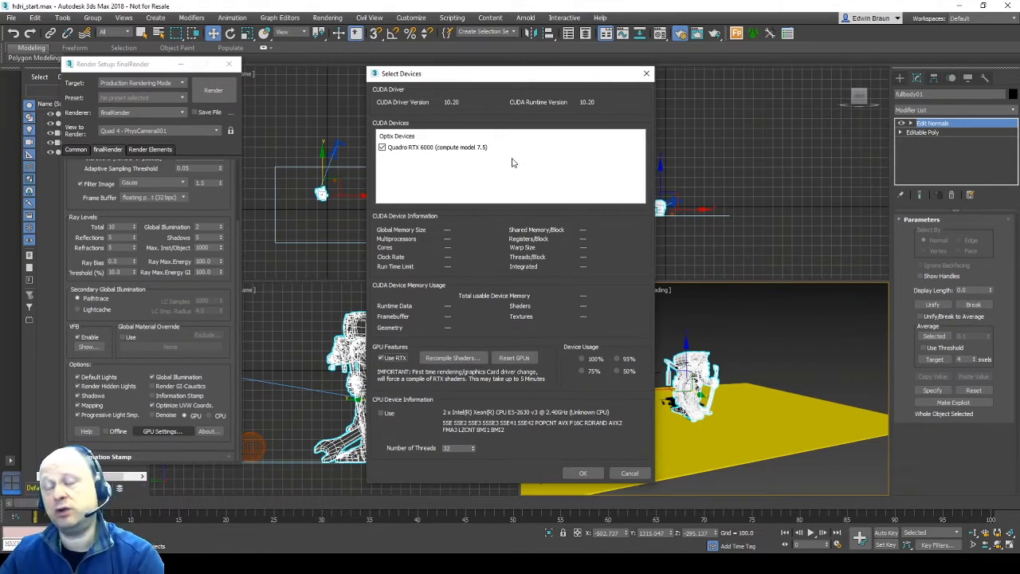
left_click(382, 358)
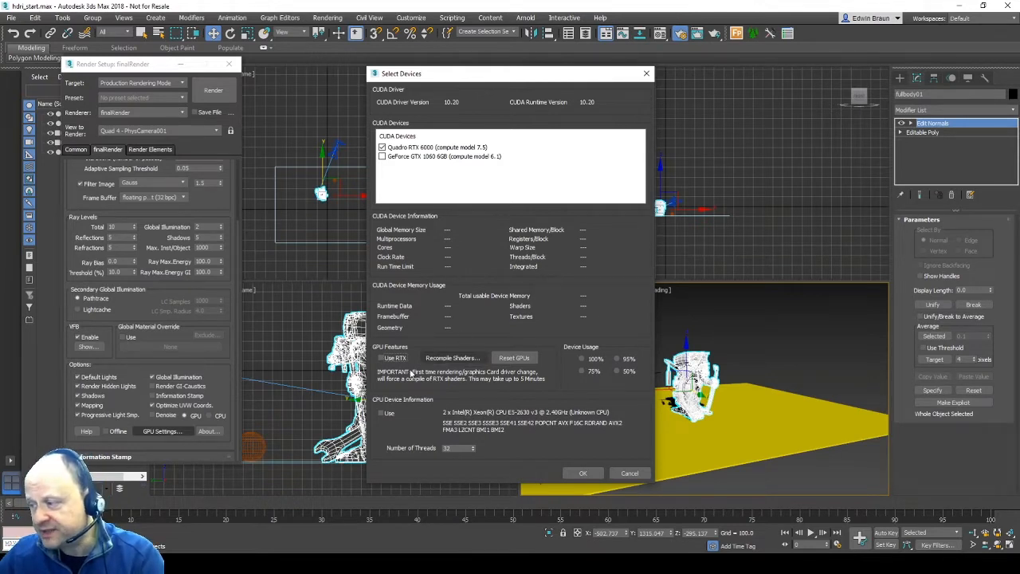
left_click(382, 413)
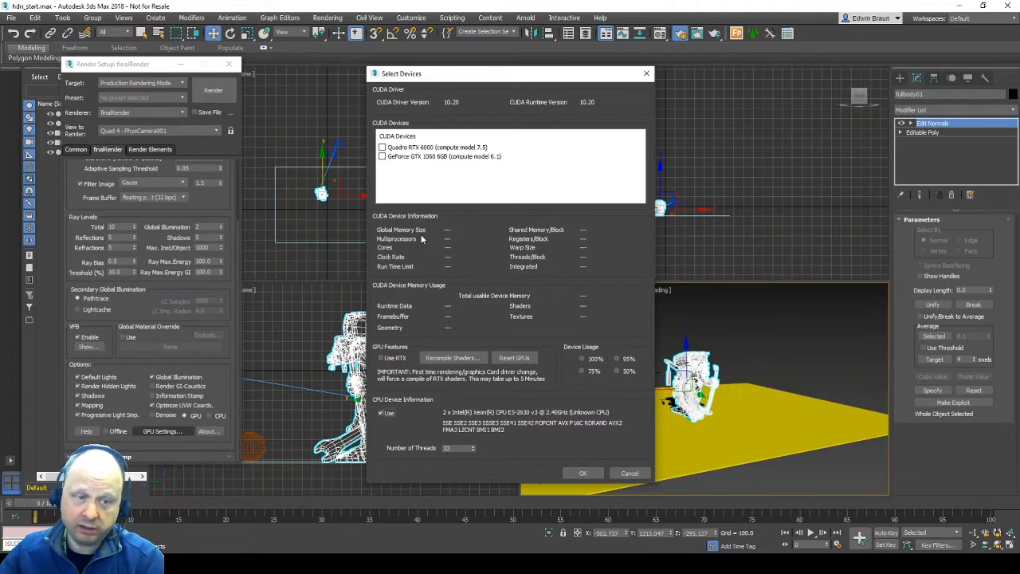
left_click(582, 472)
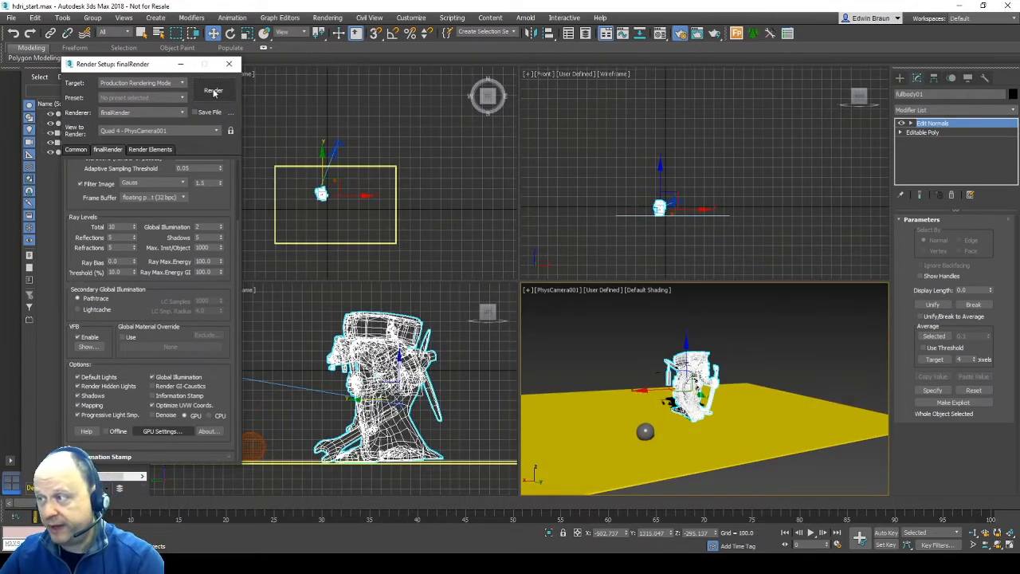
left_click(211, 89)
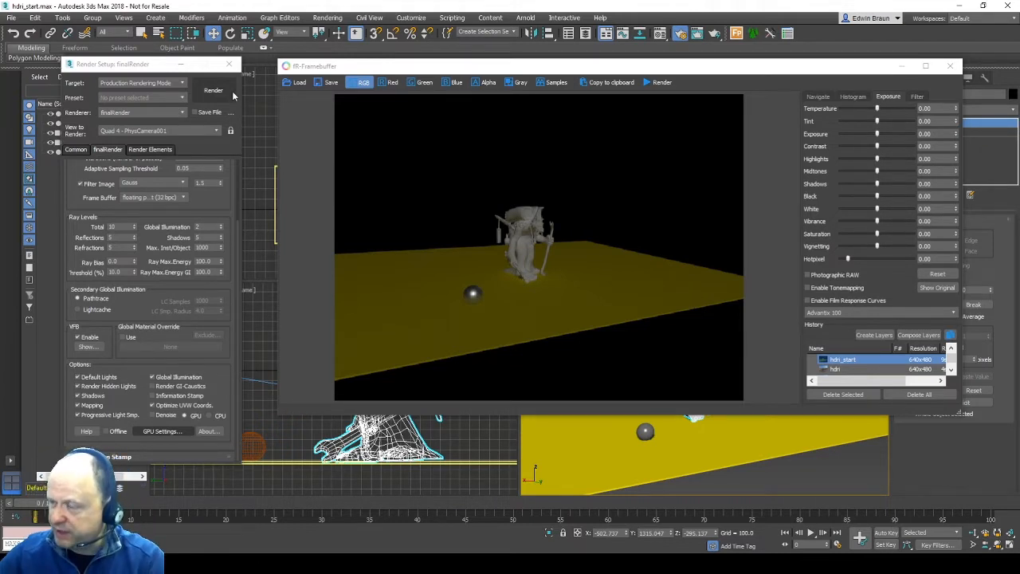
Switch the render device from the CPU to the Quadro RTX 6000, render the camera view again and close the framebuffer.
left_click(169, 432)
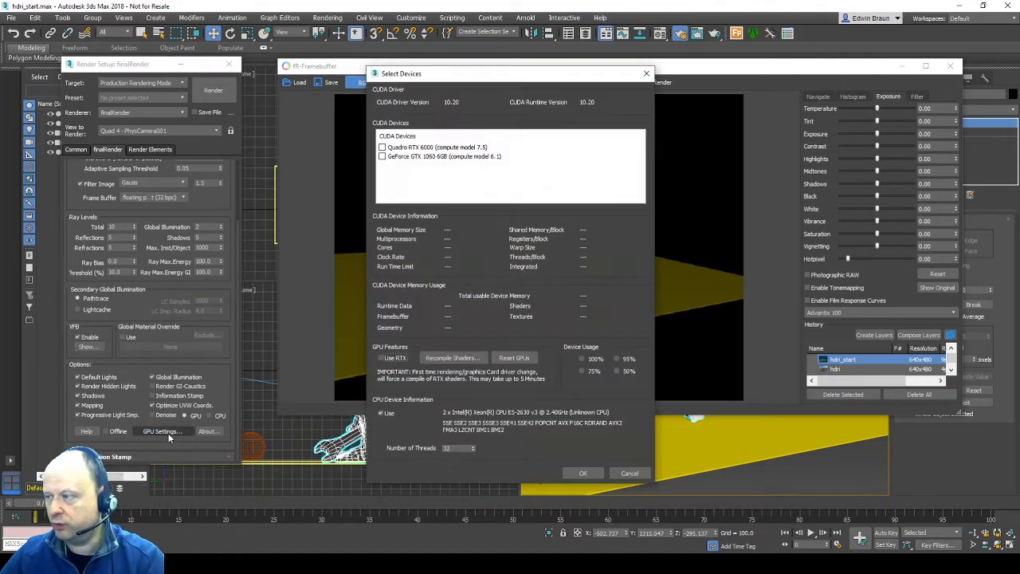
left_click(390, 414)
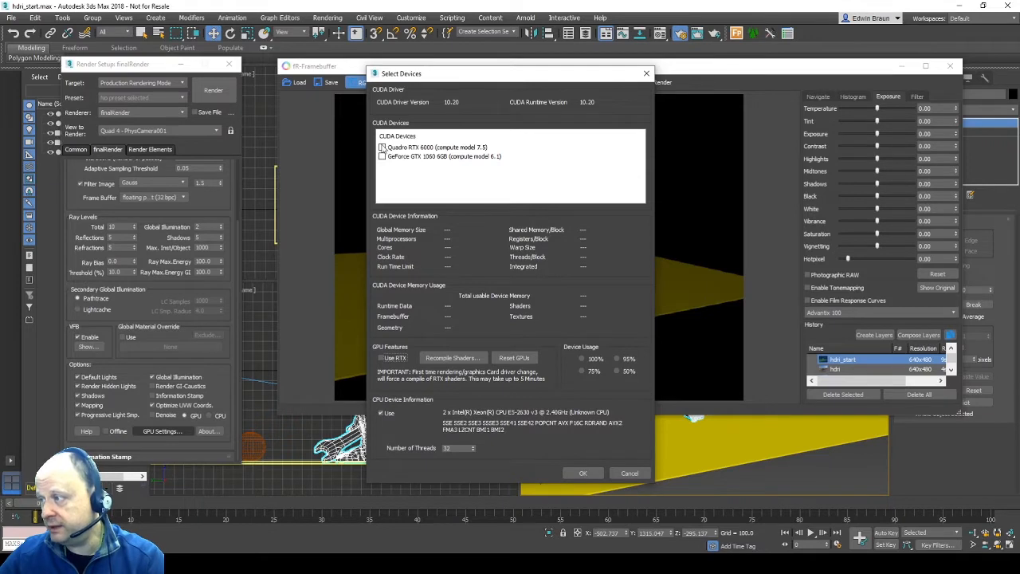
left_click(455, 149)
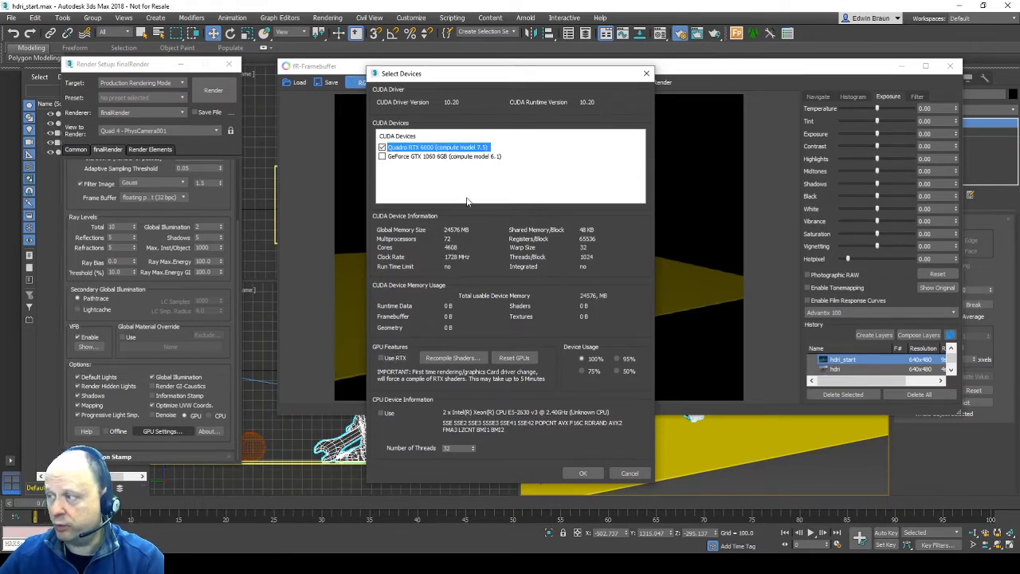
left_click(584, 473)
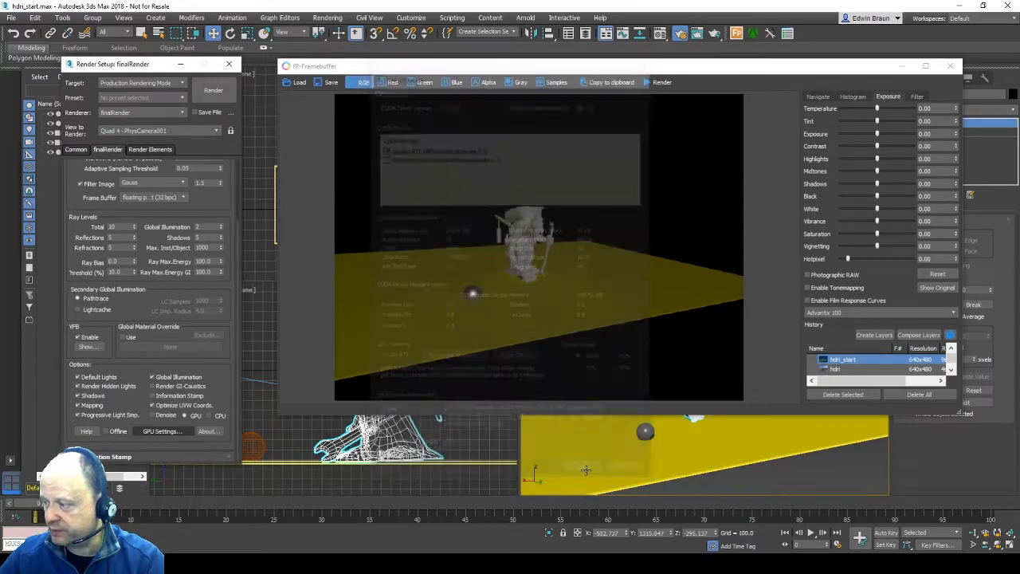
left_click(212, 90)
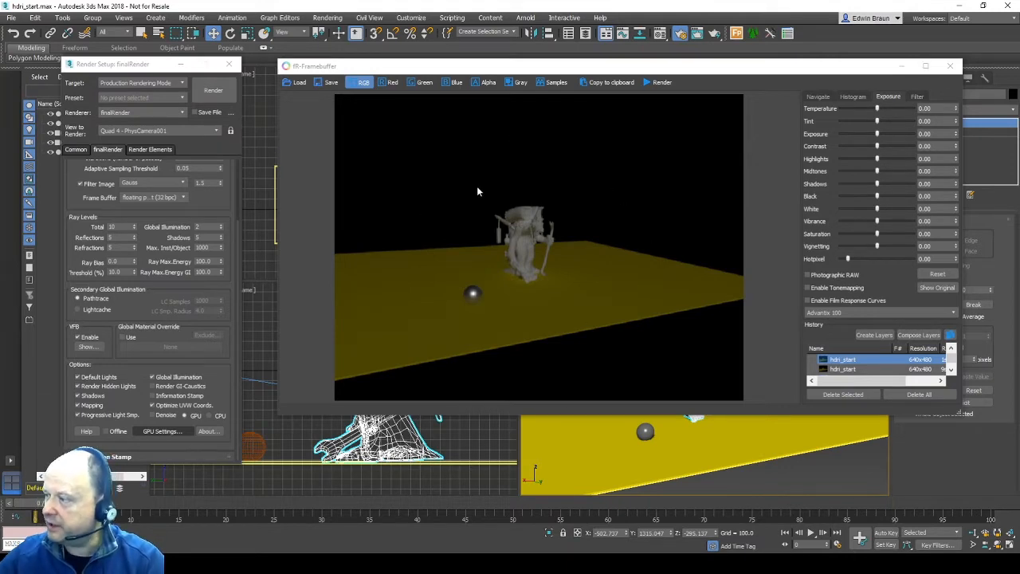
left_click(950, 65)
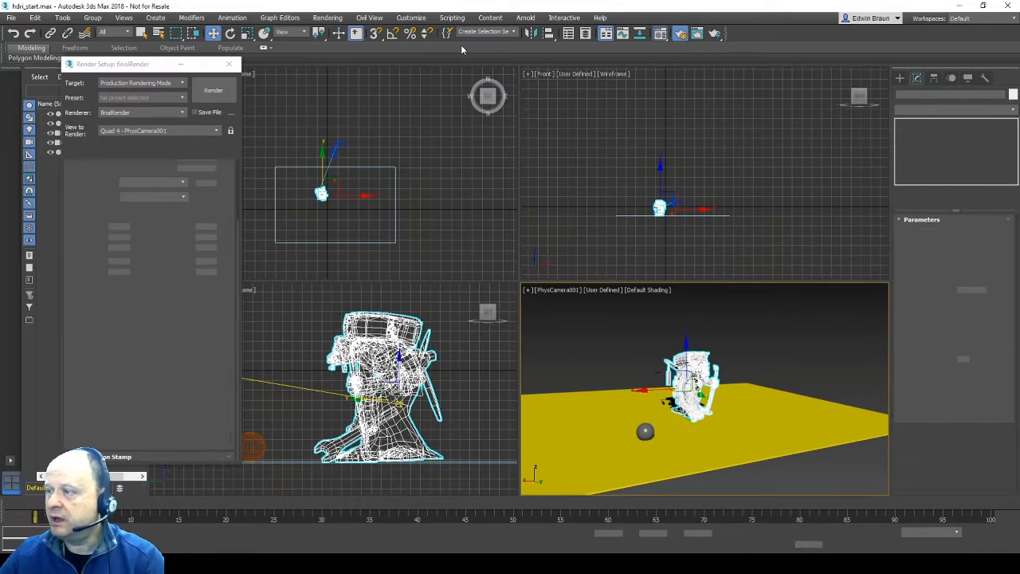
Load Road_to_MonumentValley_Ref.hdr as the diffuse bitmap of an unused material and as a standalone bitmap in the neighbouring Material Editor slot.
key("m")
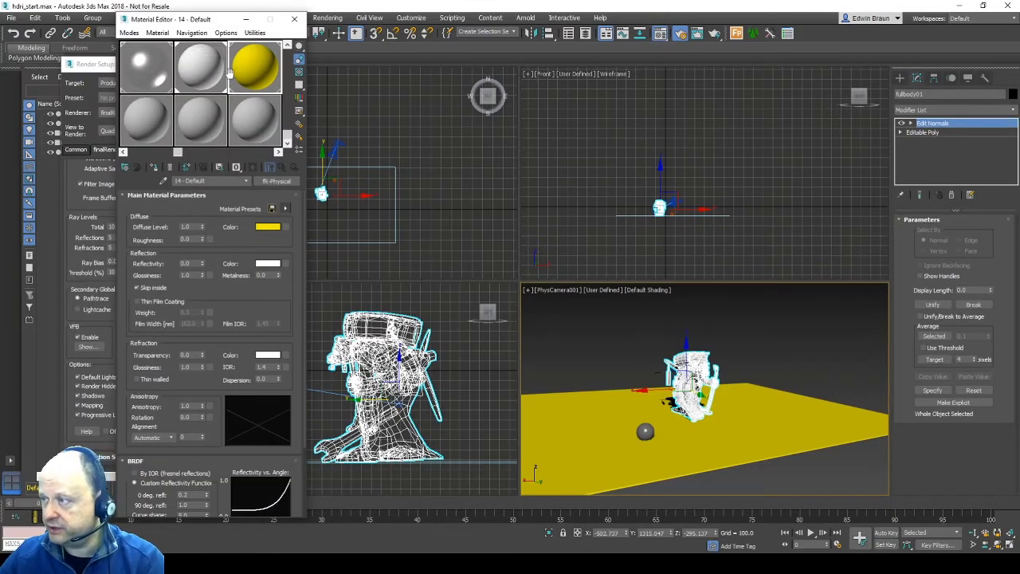
left_click(156, 121)
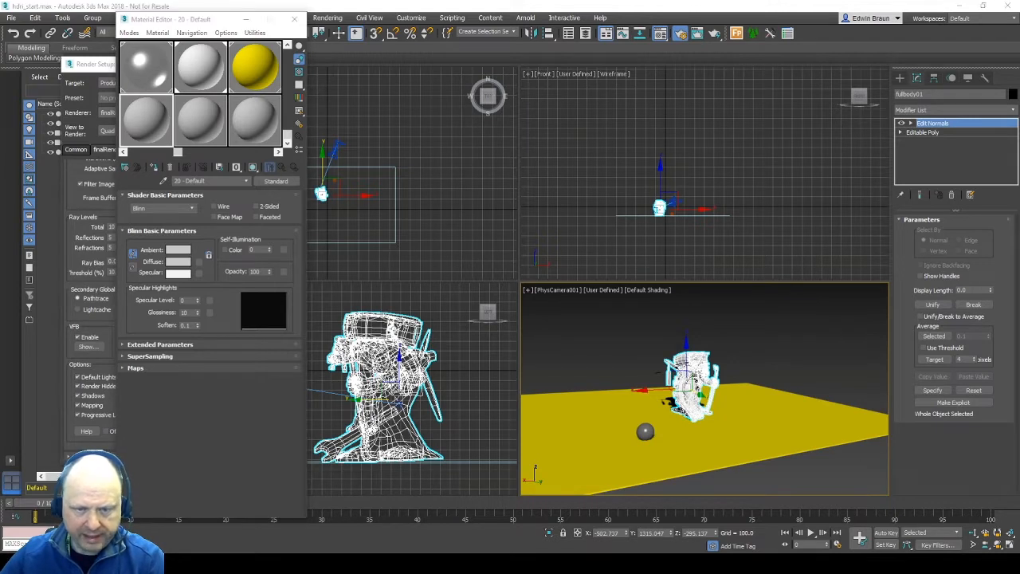
left_click_drag(188, 255, 147, 123)
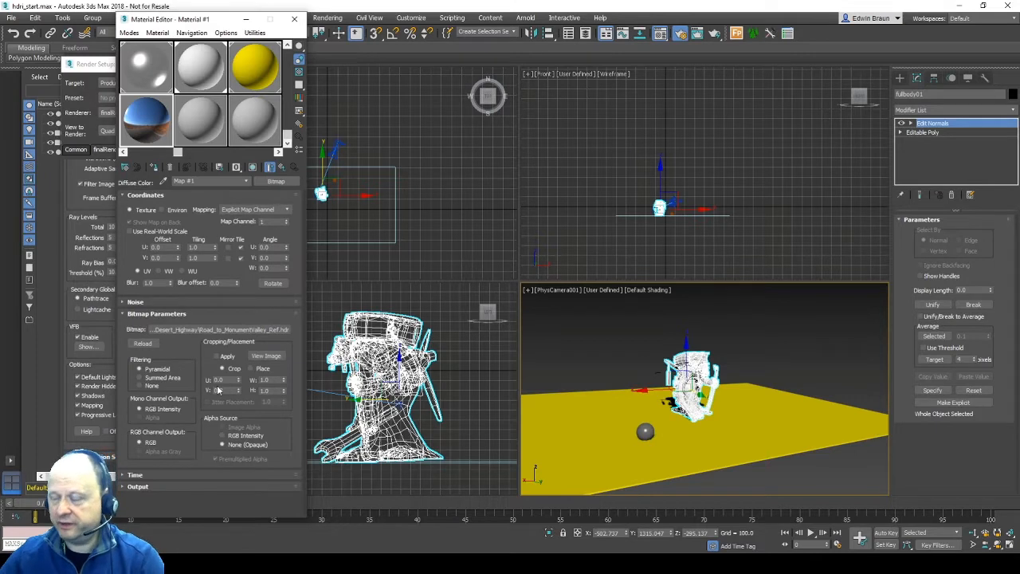
left_click(202, 120)
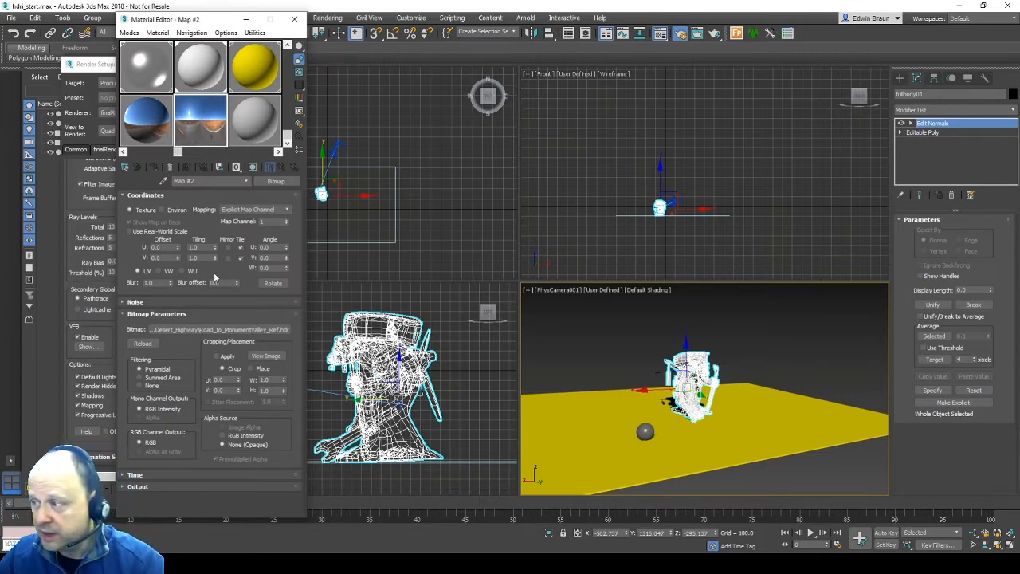
Review the HDRI load settings of Road_to_MonumentValley_Ref.hdr, keep Real Pixels (32 bpp) storage and reload it as the bitmap of Map #2.
left_click(236, 329)
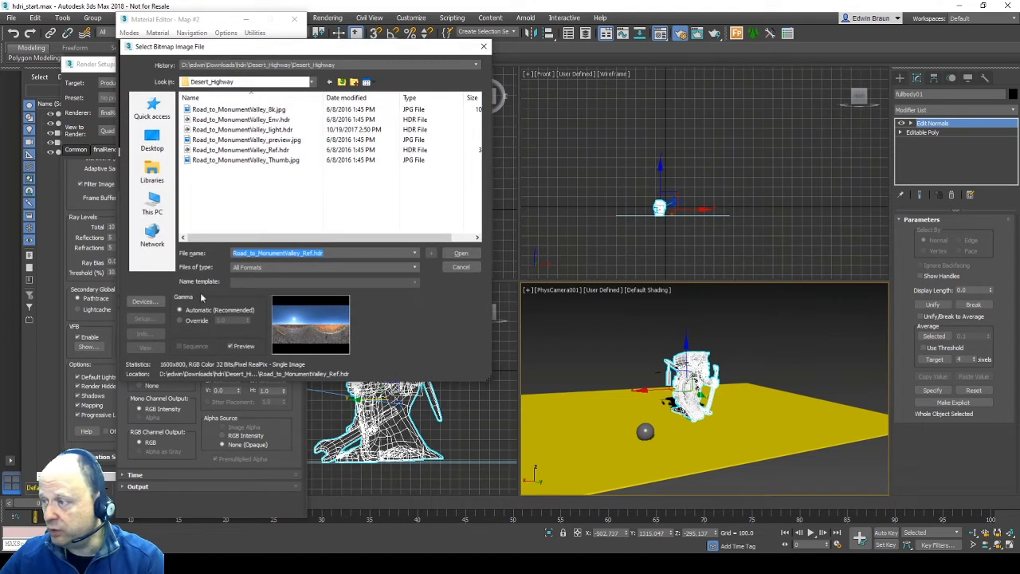
left_click(291, 152)
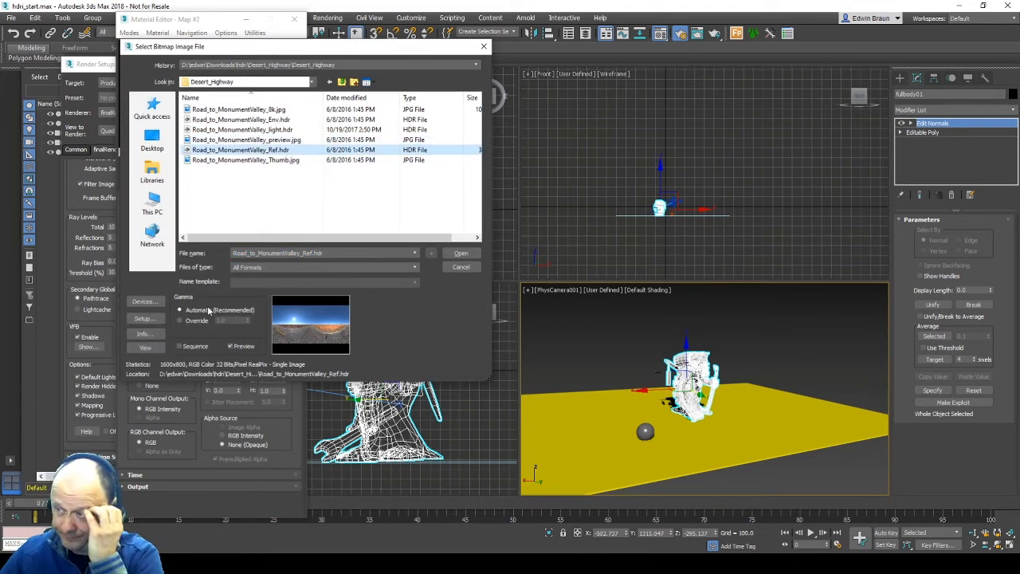
left_click(148, 319)
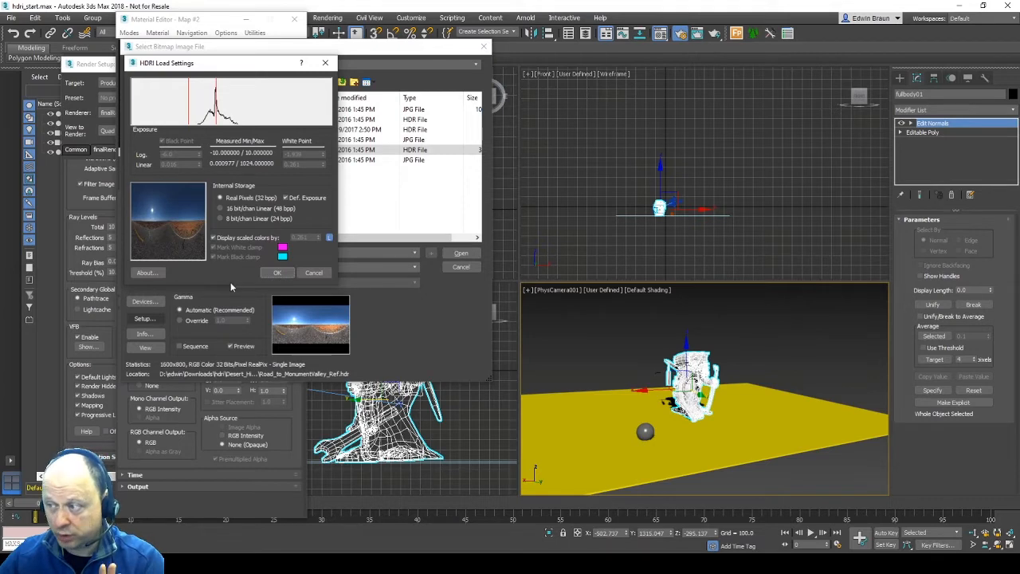
left_click(277, 272)
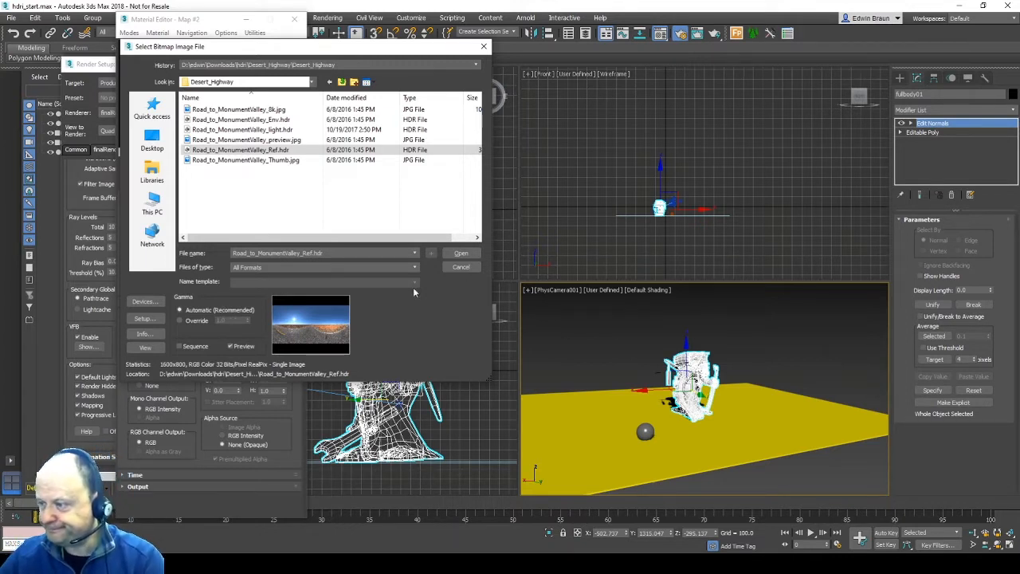
left_click(460, 254)
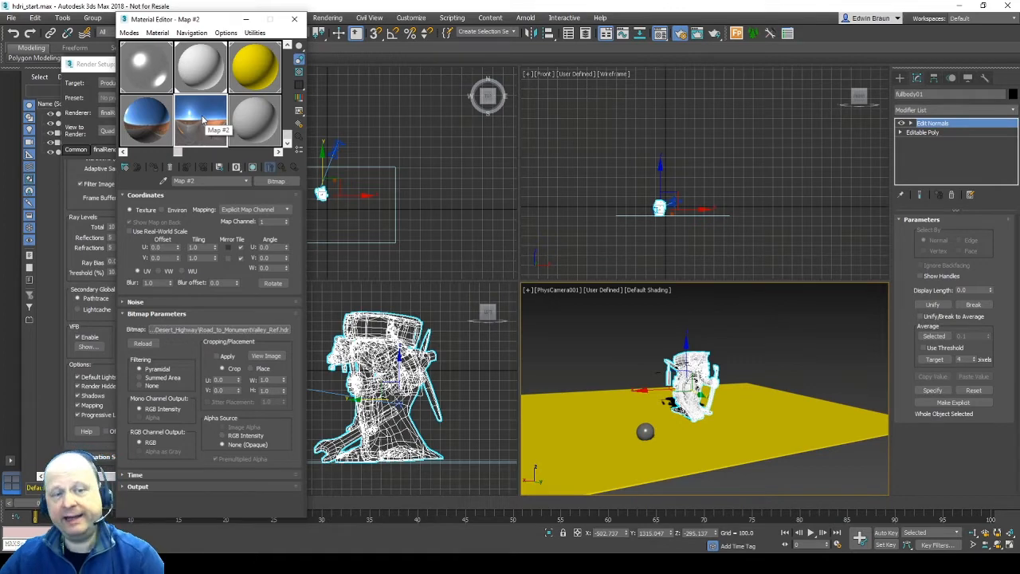
View the HDRI bitmap at full size and read the real pixel values at several points of the blue sky.
left_click(266, 355)
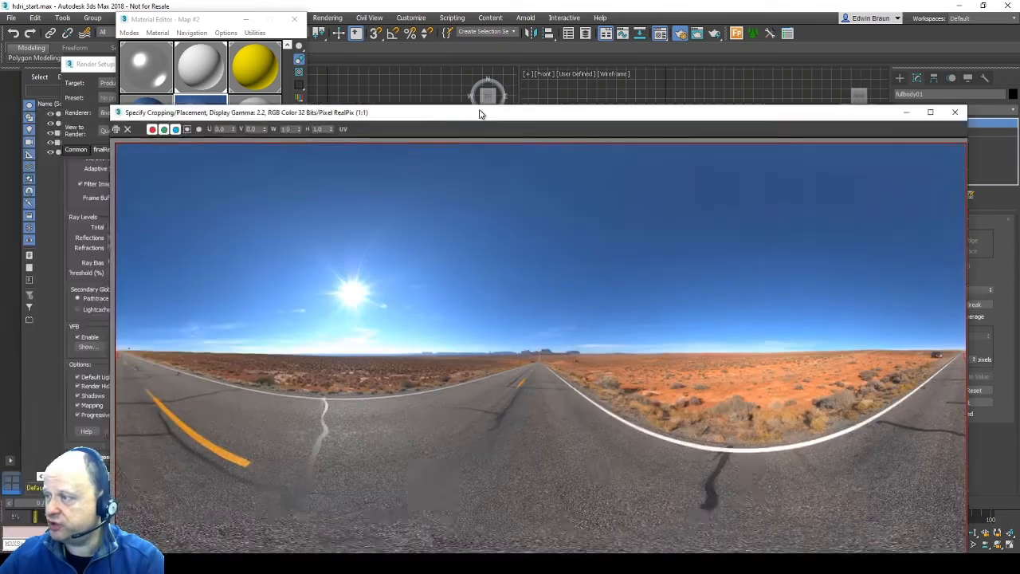
left_click_drag(479, 112, 462, 49)
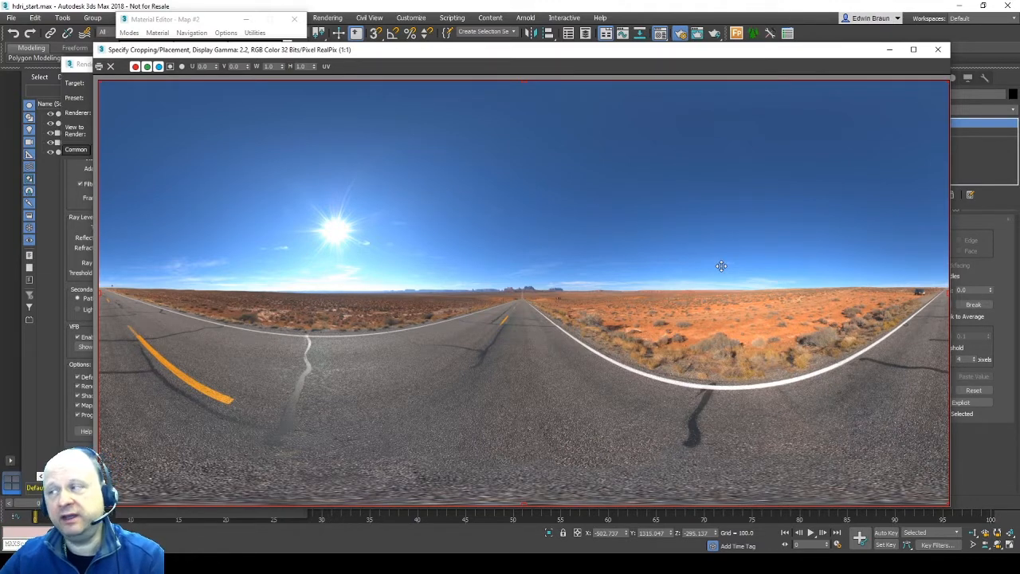
right_click(694, 122)
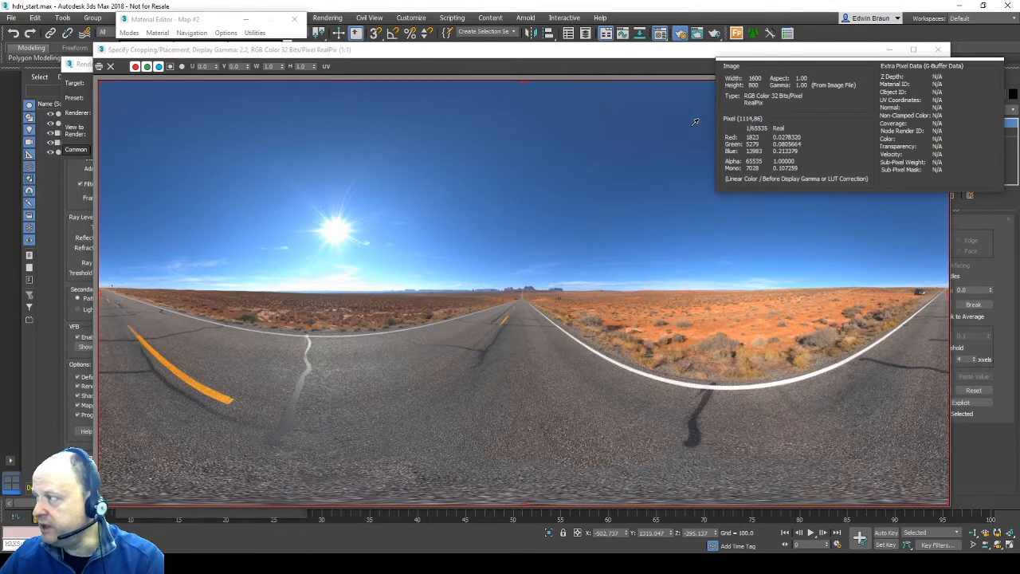
right_click_drag(695, 122, 683, 163)
right_click_drag(674, 181, 667, 189)
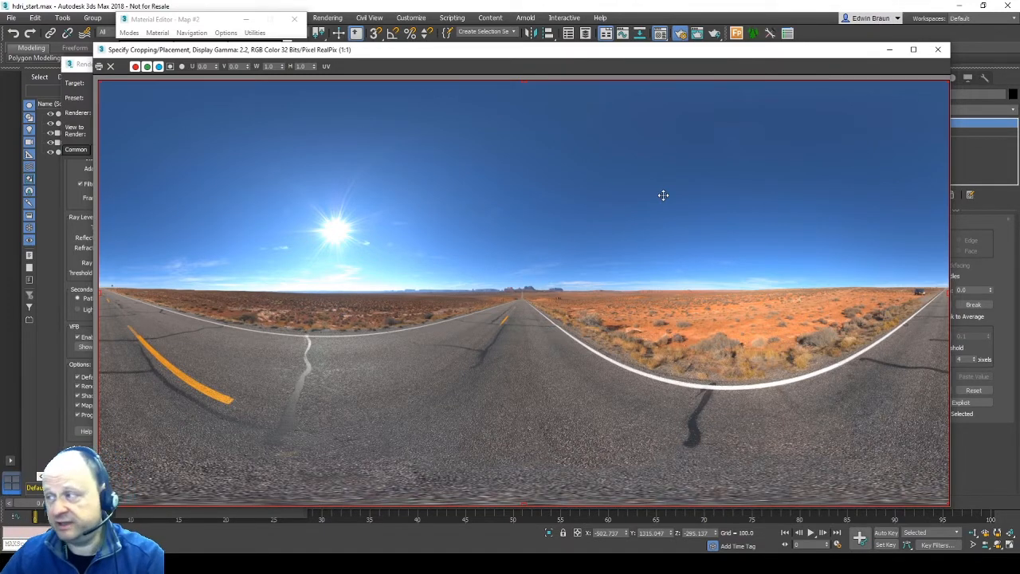
right_click(591, 144)
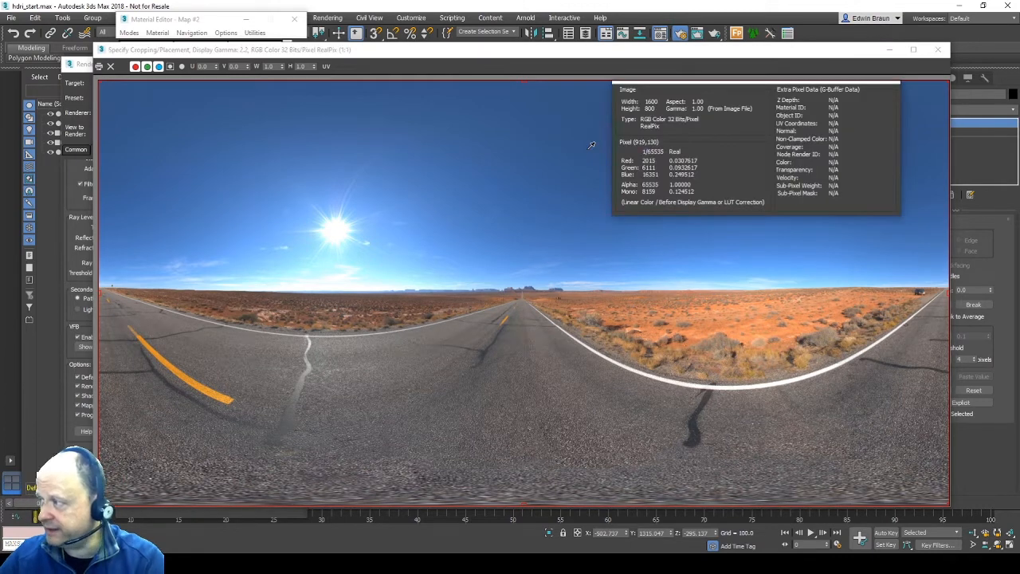
right_click_drag(591, 144, 574, 154)
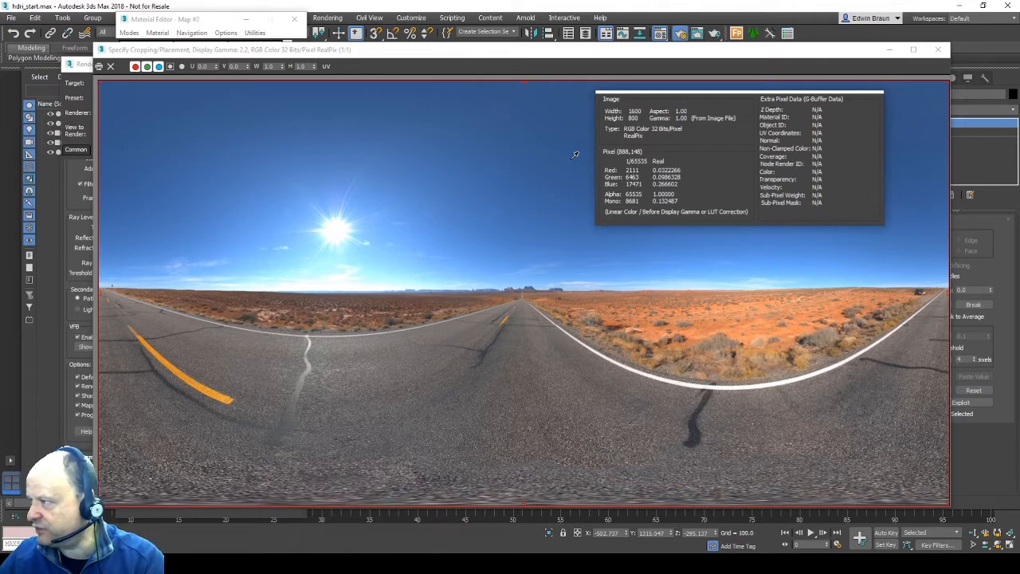
left_click_drag(575, 154, 600, 138)
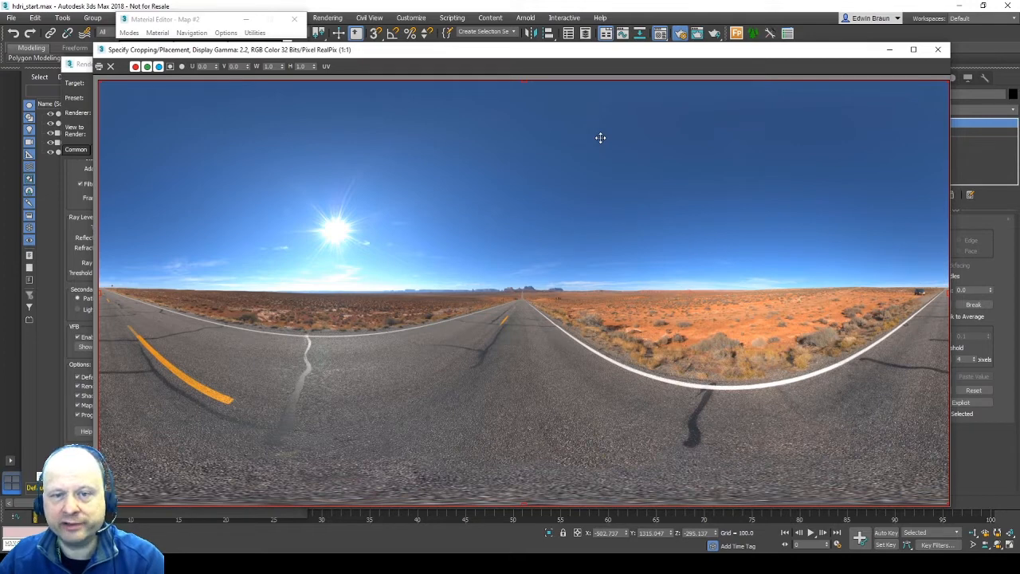
Read the real pixel values of the dark asphalt and of the white road line in the HDRI image.
right_click(524, 388)
right_click_drag(526, 386, 521, 374)
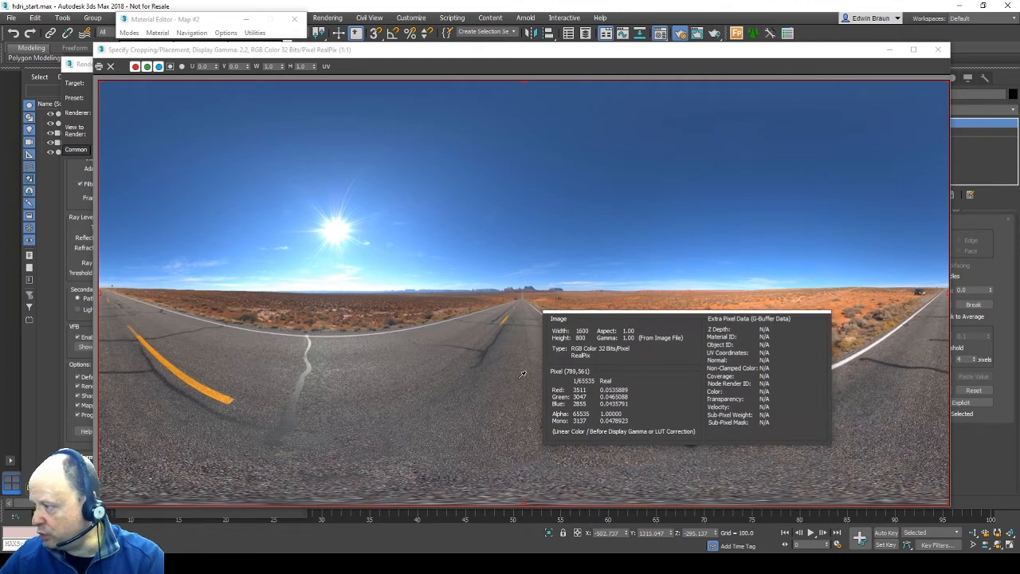
right_click_drag(522, 374, 524, 373)
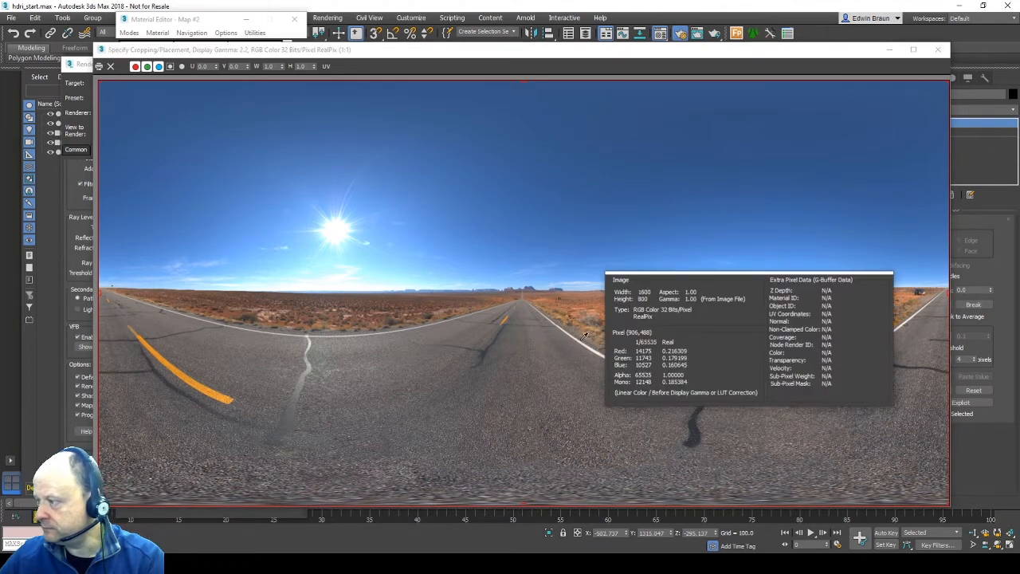
right_click_drag(579, 340, 583, 338)
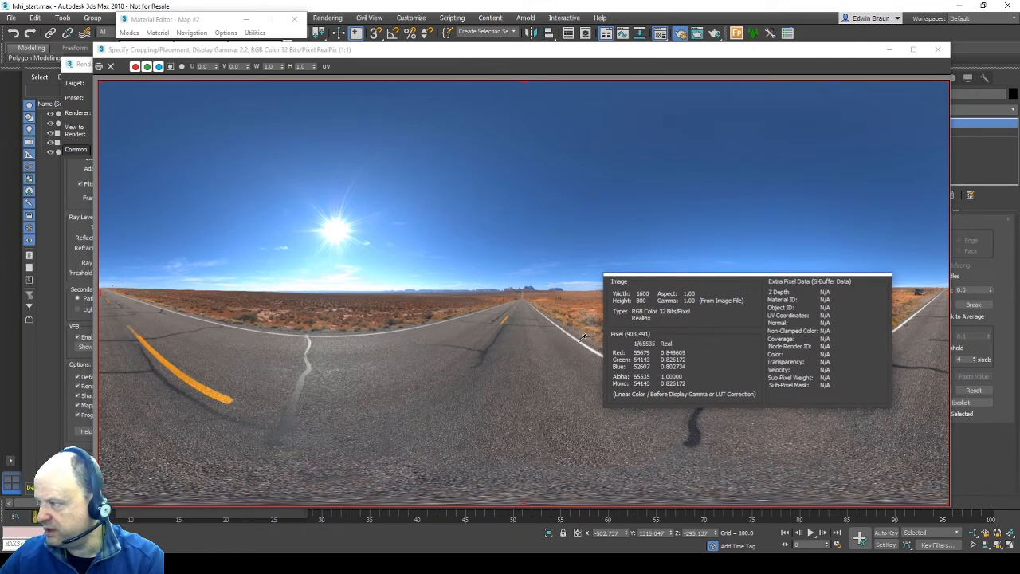
right_click_drag(583, 337, 582, 338)
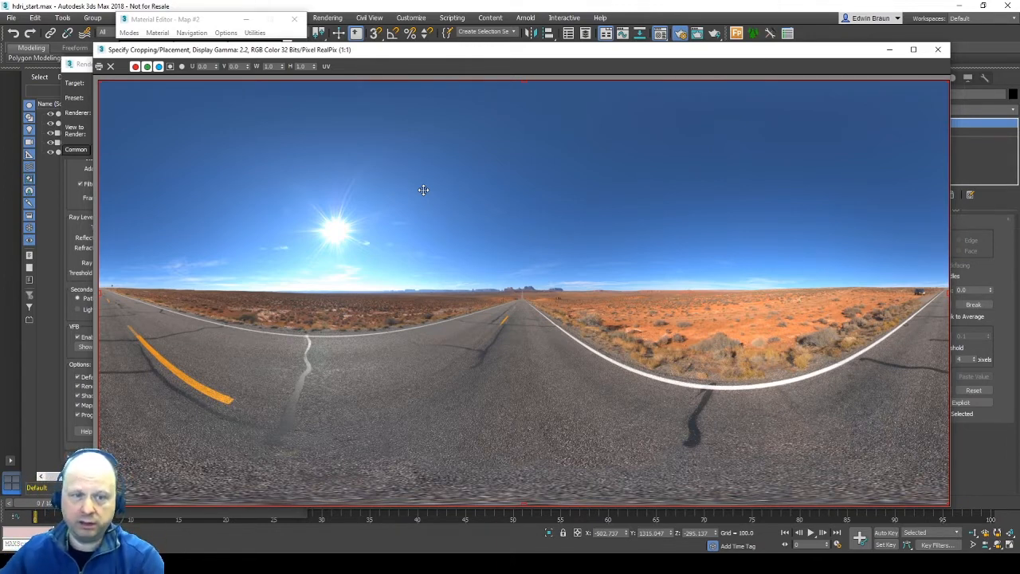
Read the real pixel values at several points inside the sun in the HDRI image.
right_click(340, 231)
right_click_drag(341, 228, 338, 230)
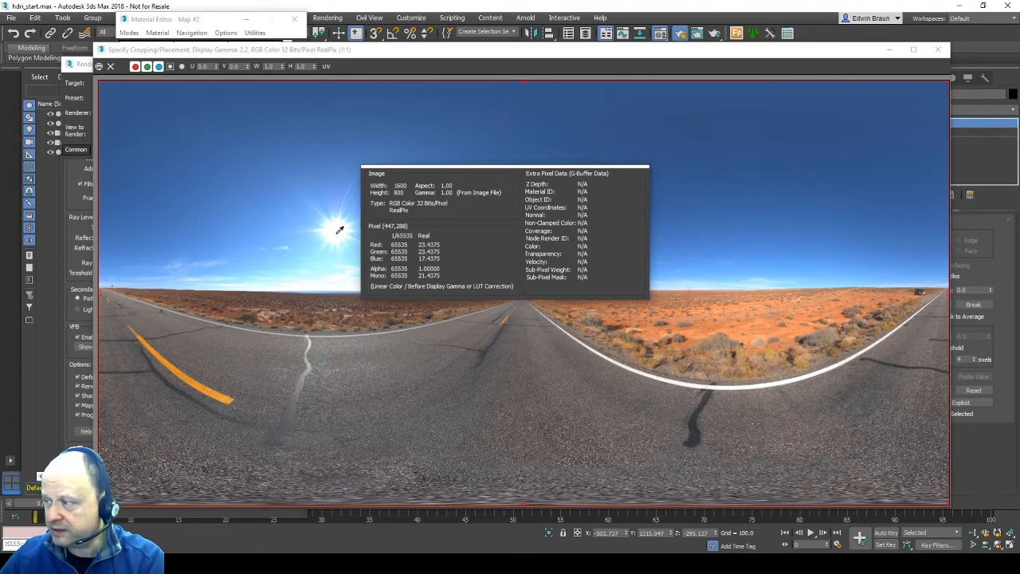
right_click_drag(340, 230, 339, 224)
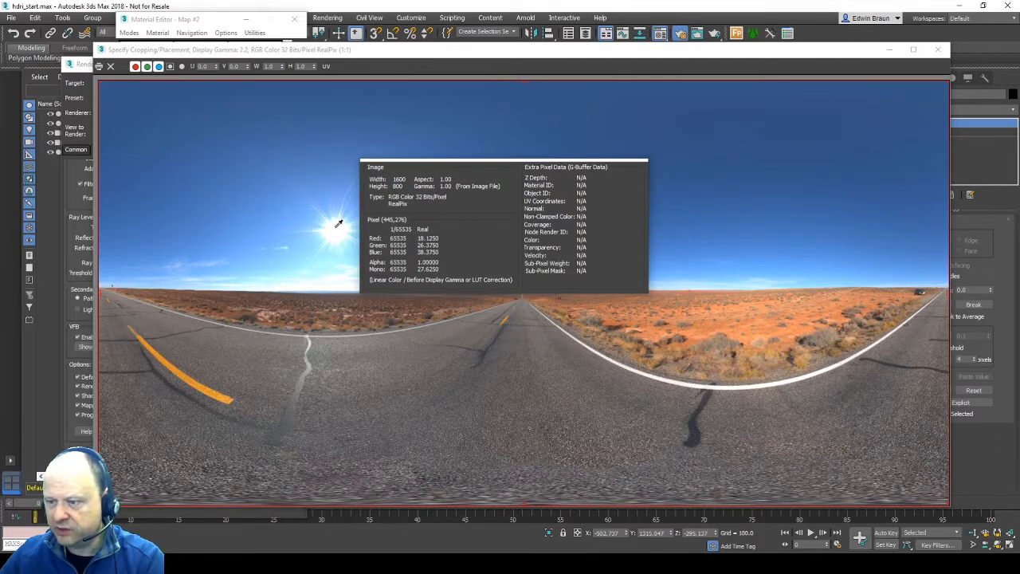
right_click_drag(338, 224, 339, 224)
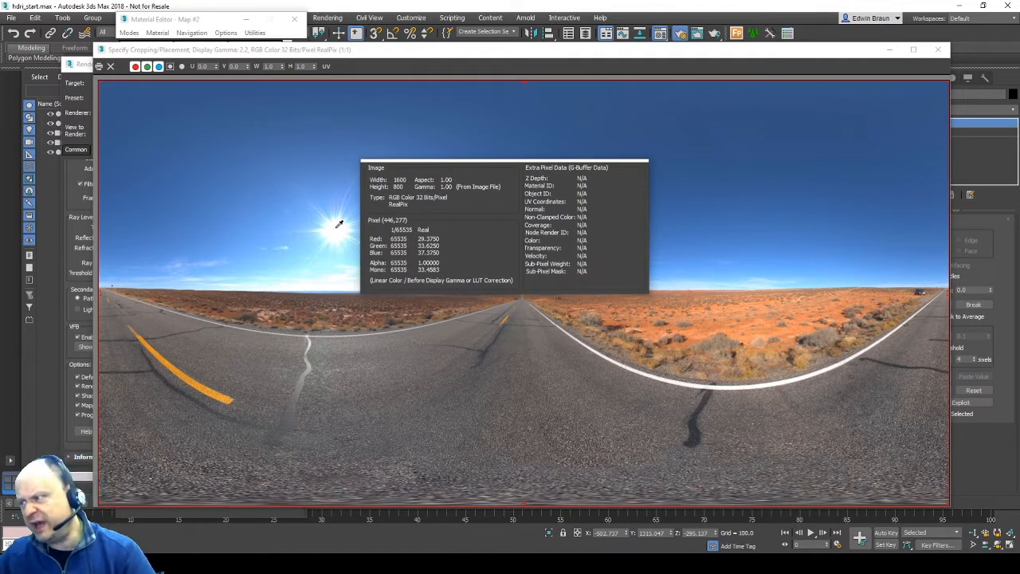
right_click_drag(338, 224, 341, 225)
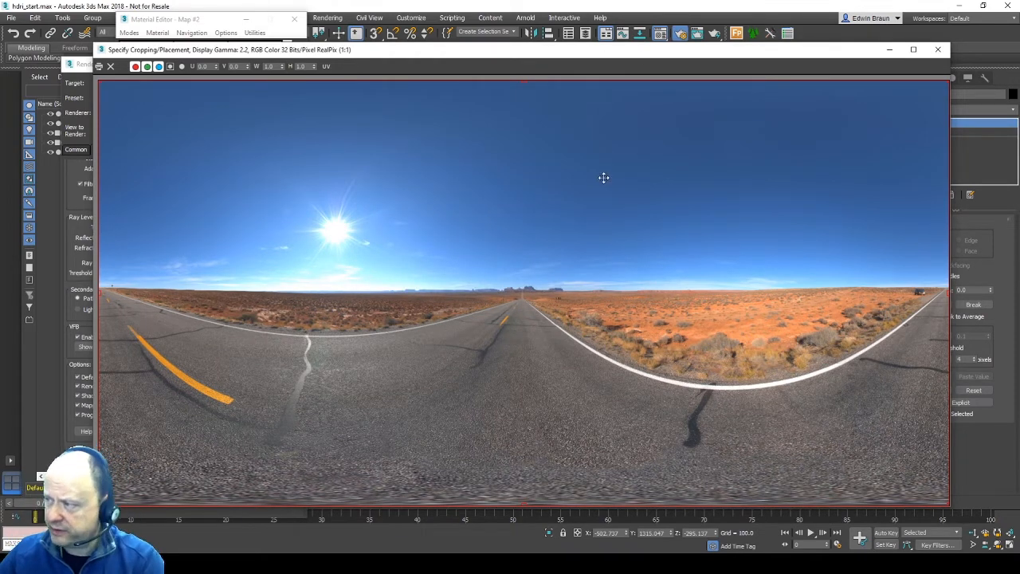
Compare the pixel values of the sky beside the sun in the HDRI image and close the image view.
right_click_drag(562, 178, 558, 179)
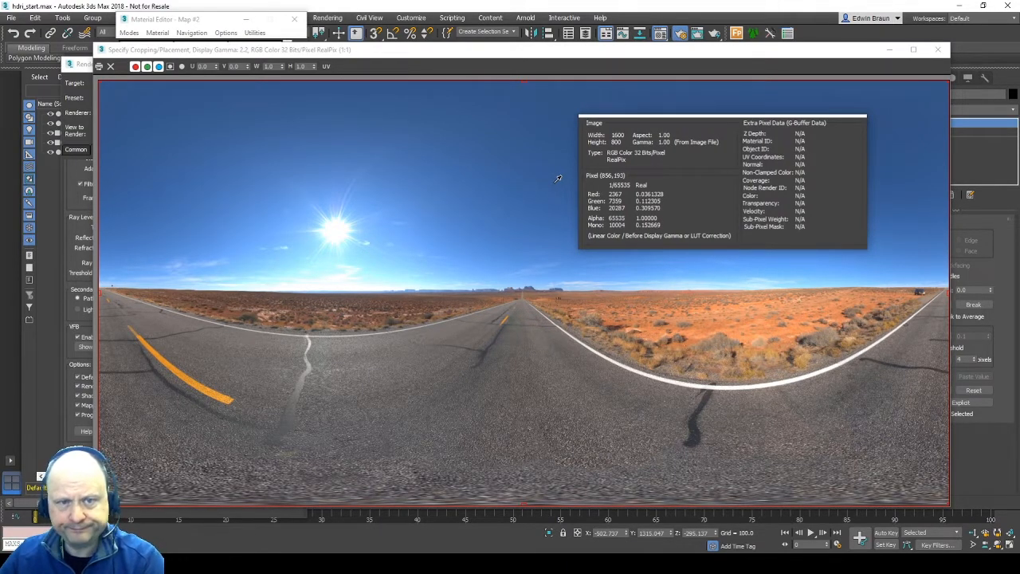
right_click_drag(558, 179, 558, 179)
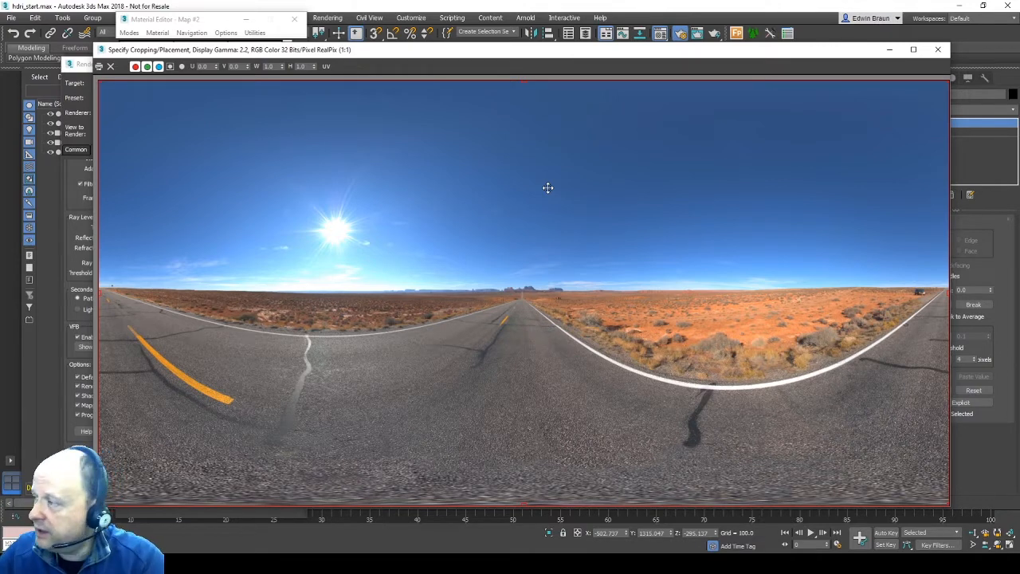
mouse_move(546, 162)
right_mouse_down()
mouse_move(562, 165)
mouse_move(556, 172)
right_mouse_up()
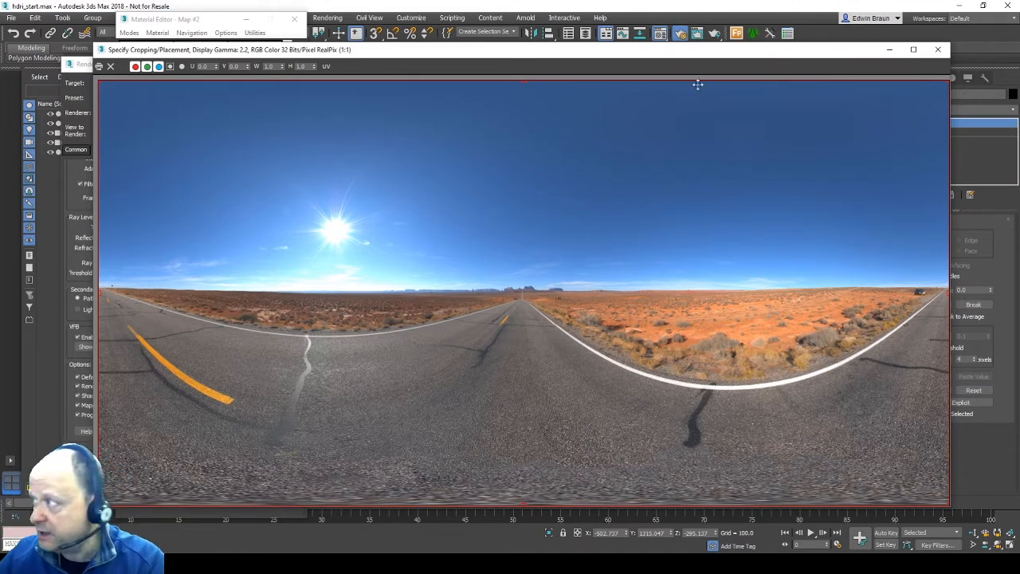
left_click(936, 50)
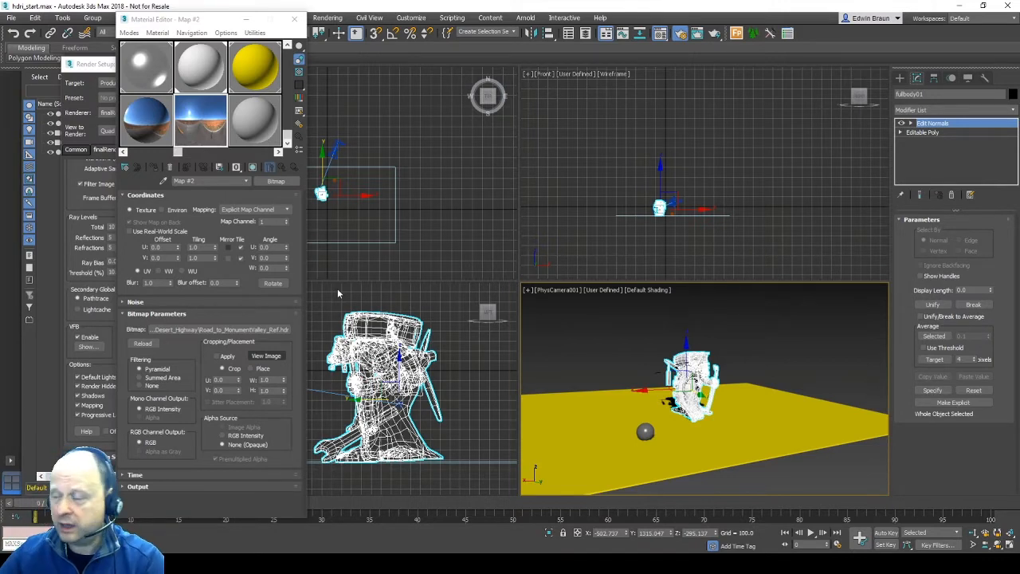
Assign the Map #2 HDRI bitmap as an instance to the scene's environment map, render the camera view and close the framebuffer.
left_click(750, 321)
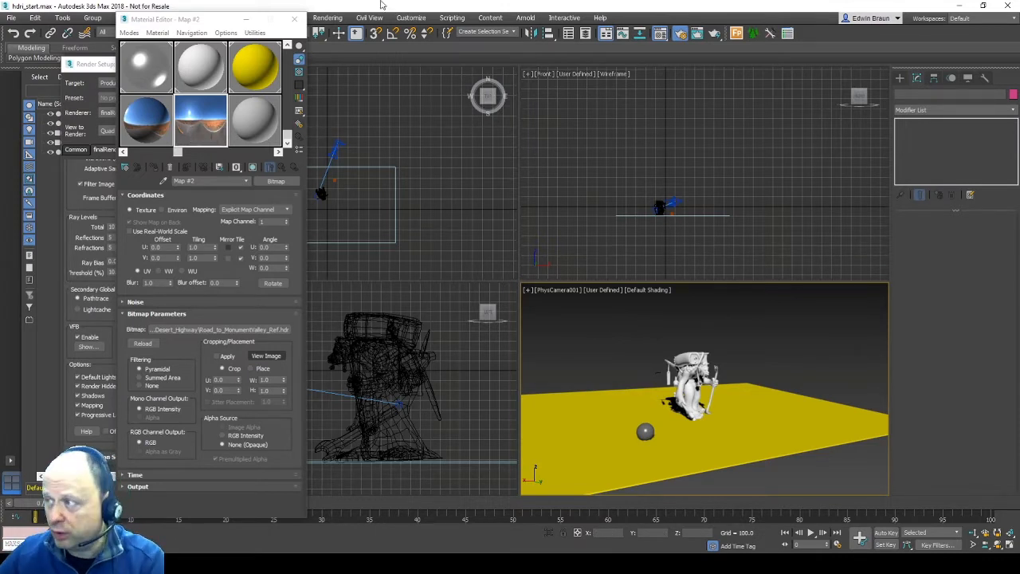
left_click(327, 18)
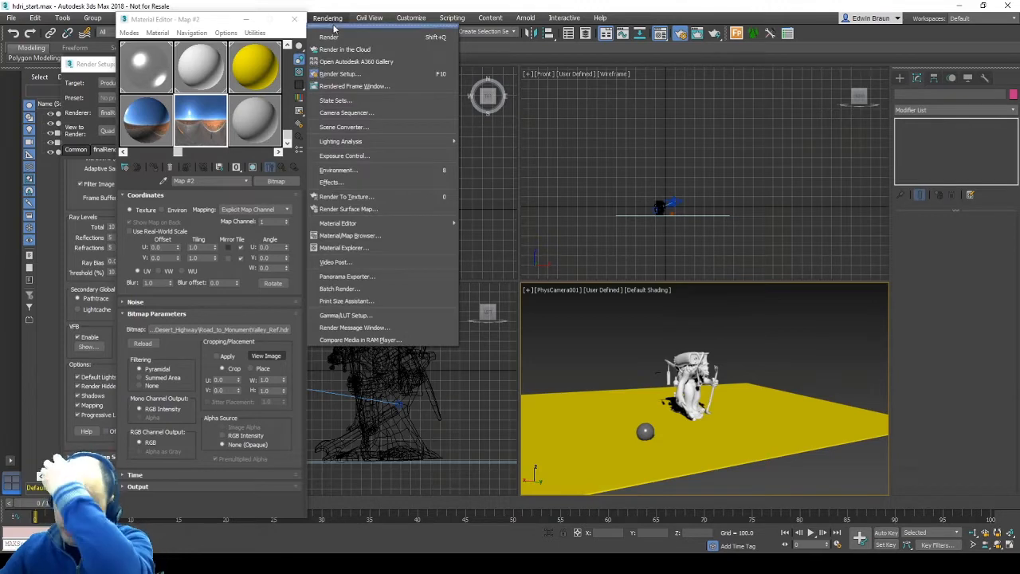
left_click(353, 170)
left_click_drag(373, 106, 432, 83)
left_click_drag(375, 139, 444, 151)
left_click(411, 265)
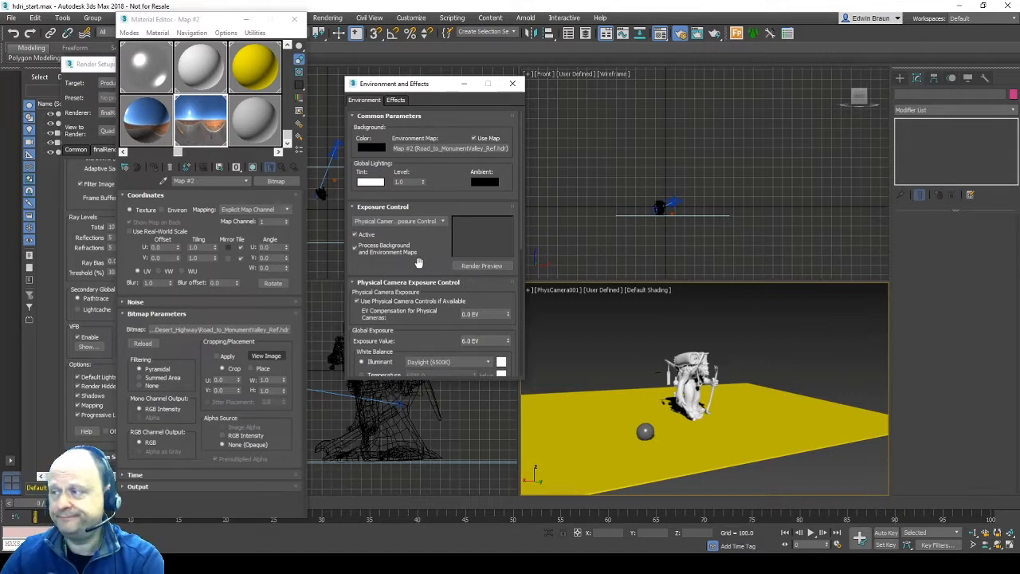
left_click(716, 34)
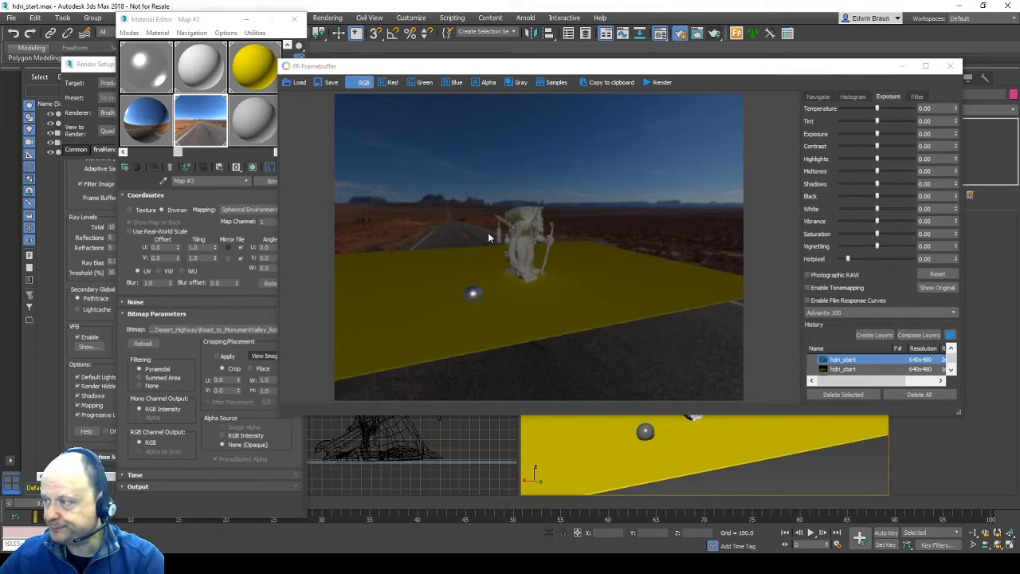
left_click(950, 66)
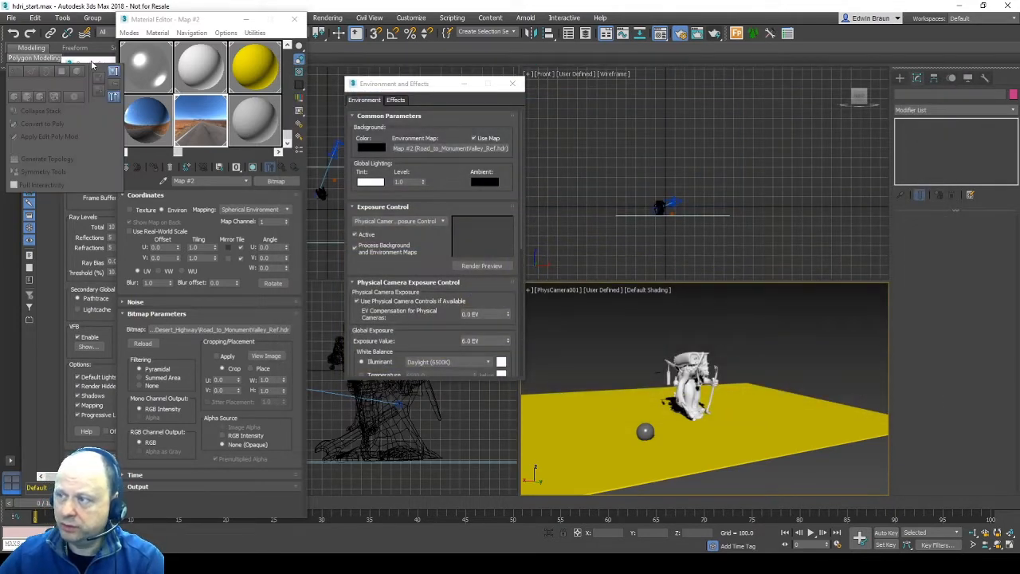
Turn off Default Lights in the finalRender options, render the PhysCamera001 view again and close the framebuffer.
left_click_drag(91, 65, 57, 71)
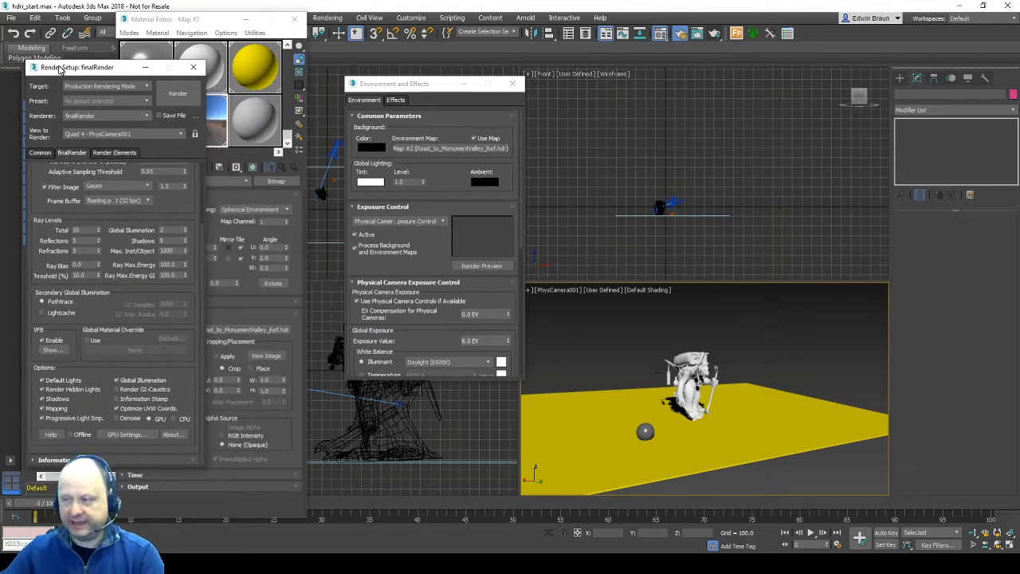
left_click(42, 381)
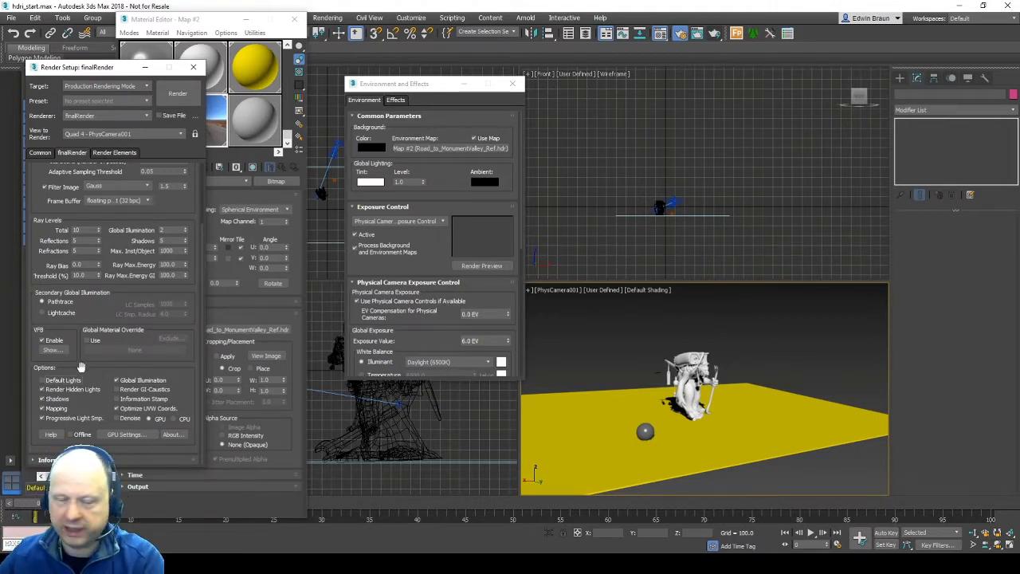
left_click(177, 93)
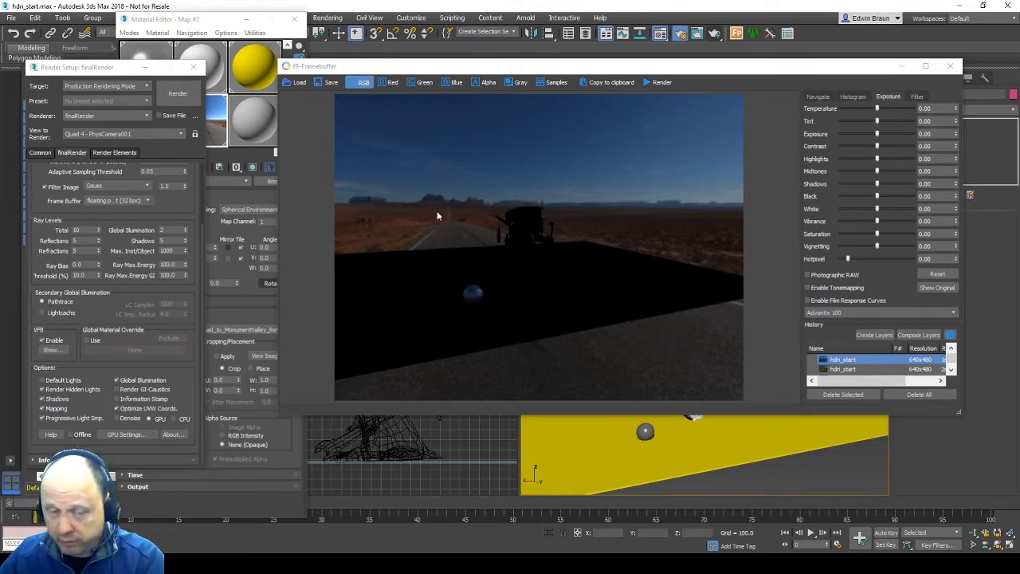
left_click(952, 67)
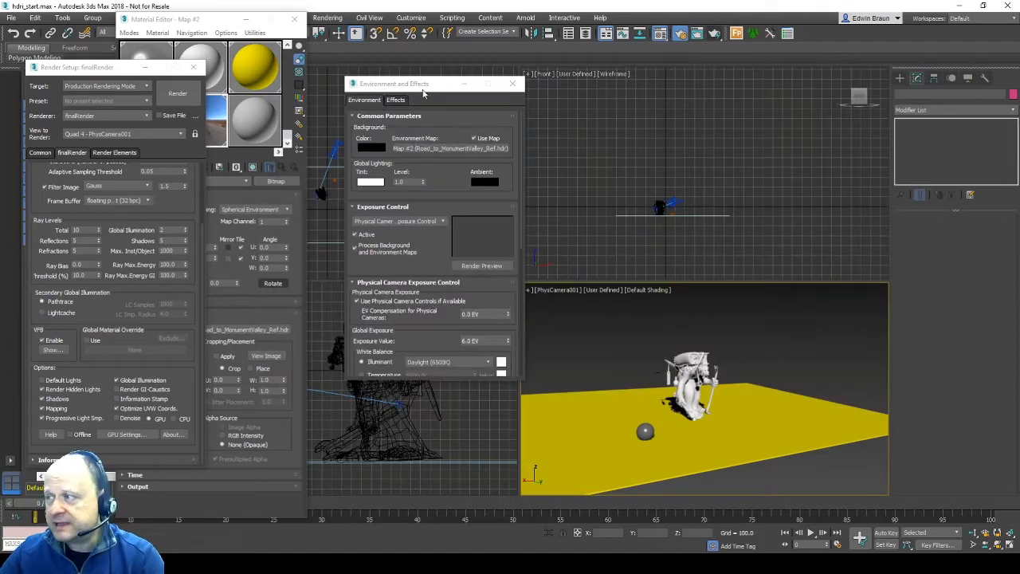
Create a Standard Skylight in the Front viewport beside the ground plane and open its parameters for modification.
left_click_drag(426, 88, 294, 73)
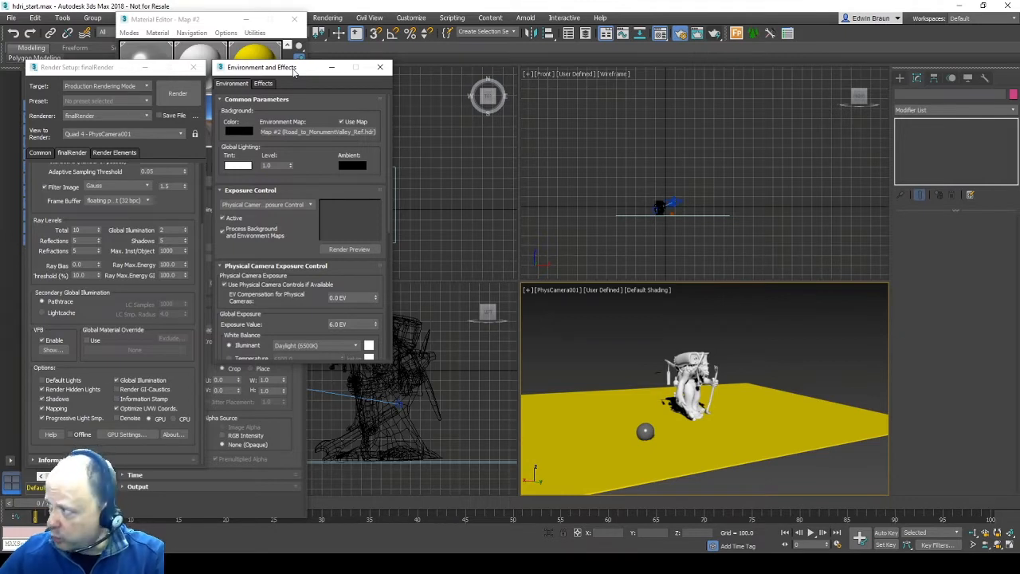
left_click(900, 78)
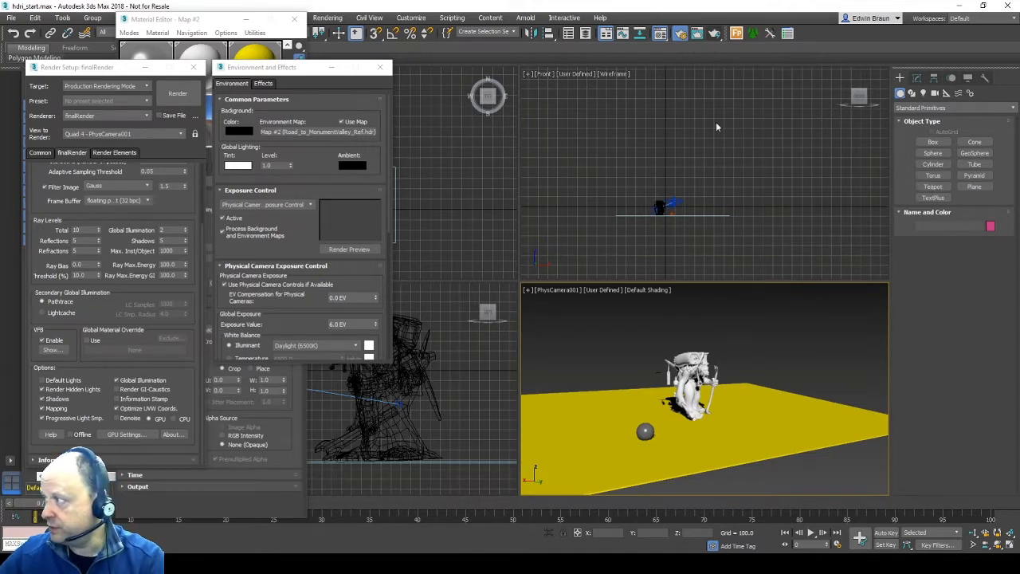
left_click(923, 93)
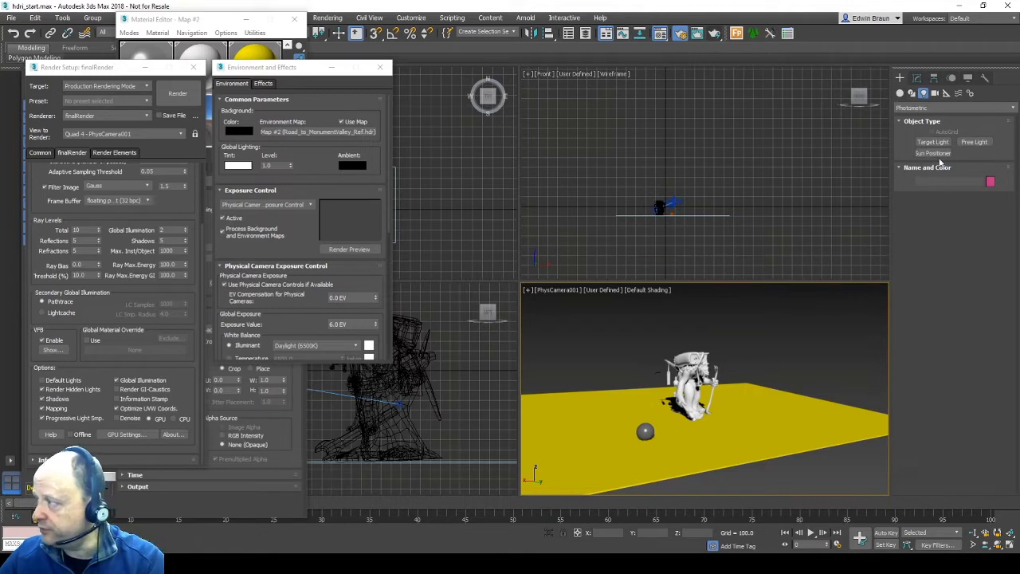
left_click(943, 107)
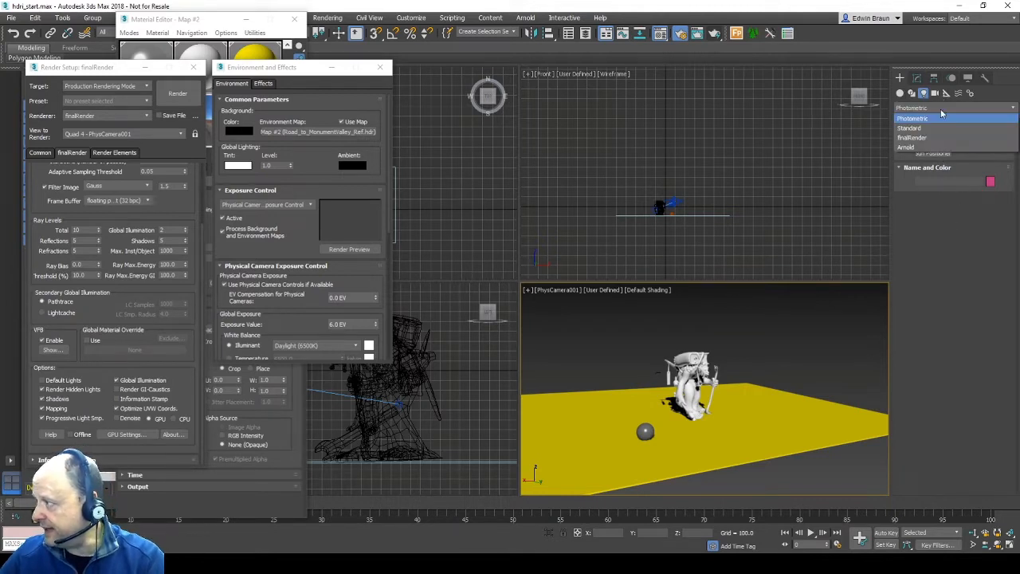
left_click(929, 137)
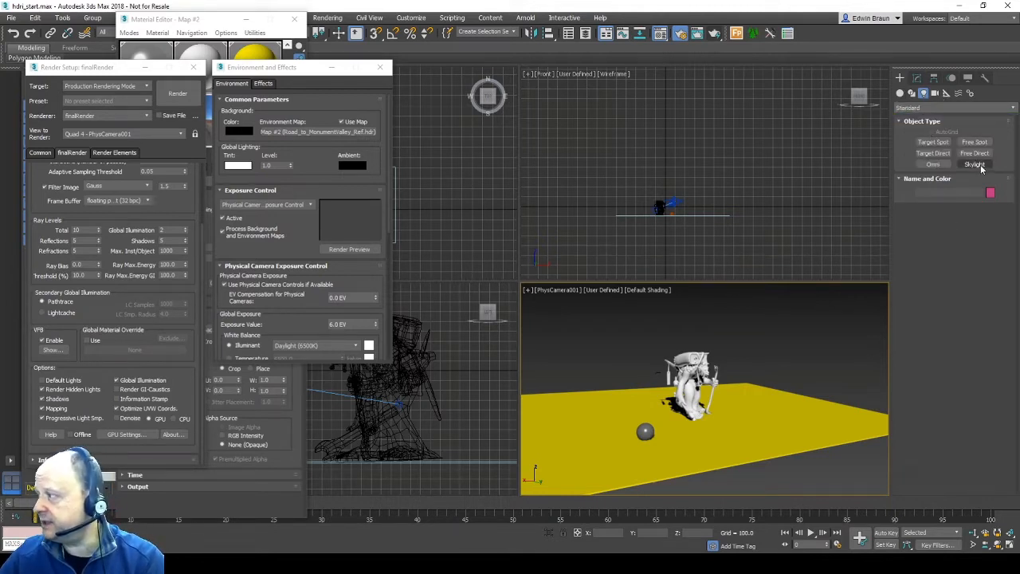
left_click(973, 164)
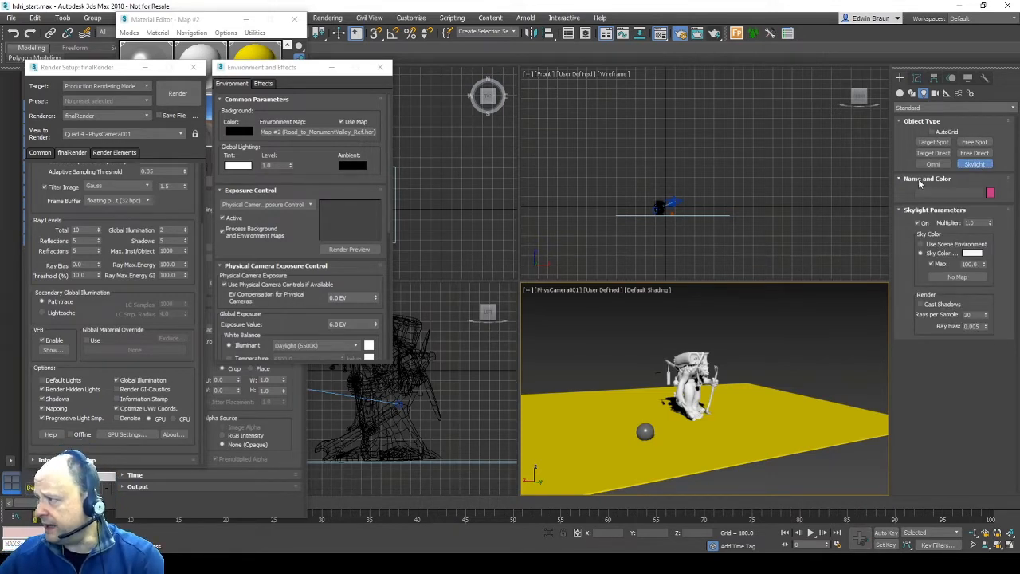
left_click(732, 205)
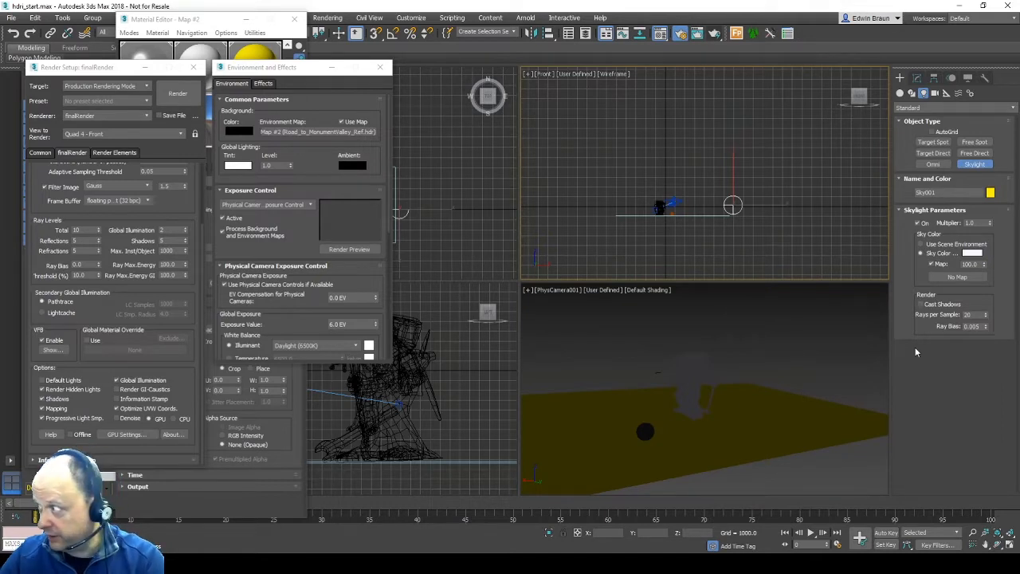
left_click(916, 77)
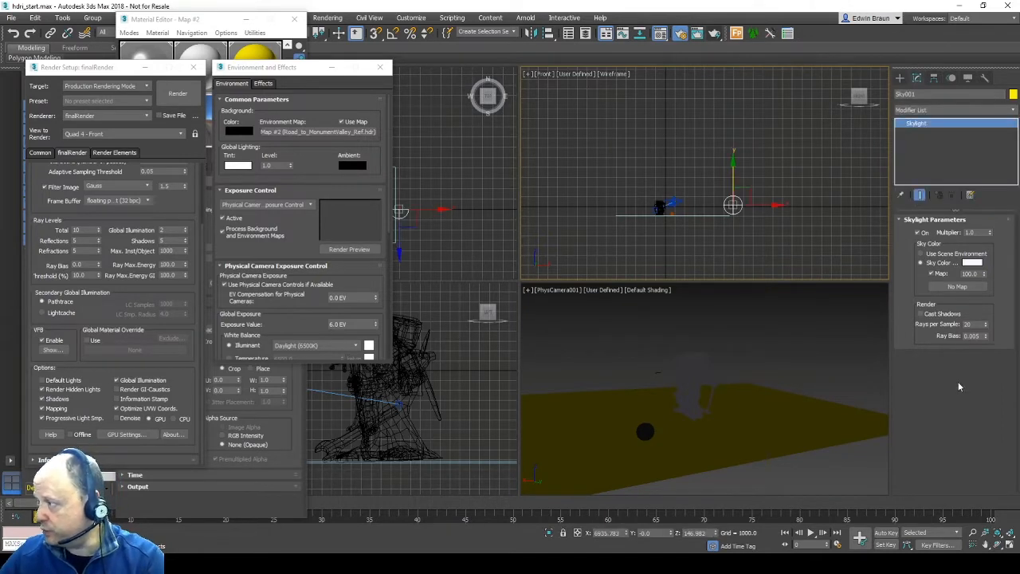
Render the PhysCamera001 view with the skylight at its default settings and close the framebuffer.
right_click(798, 329)
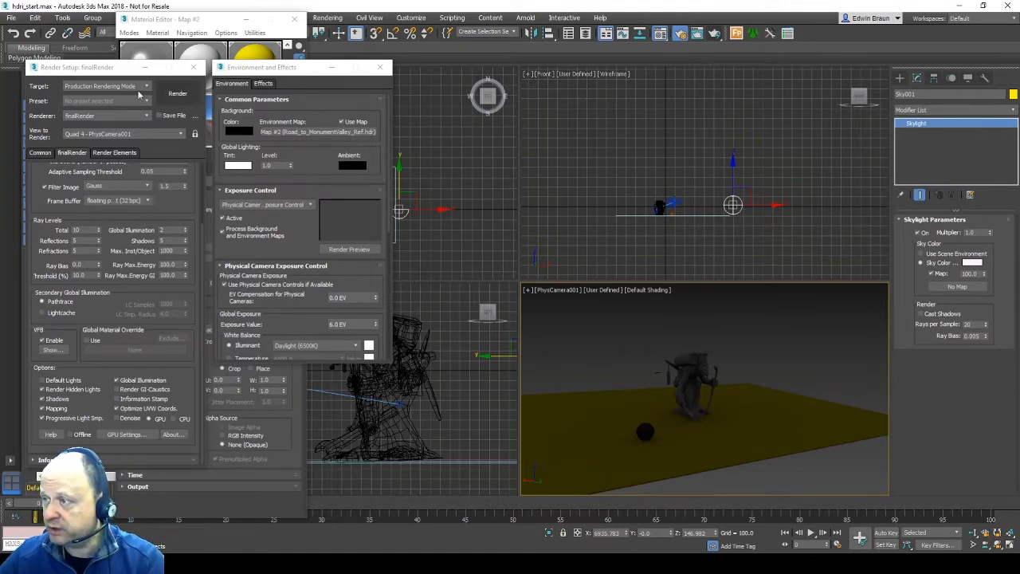
left_click(187, 100)
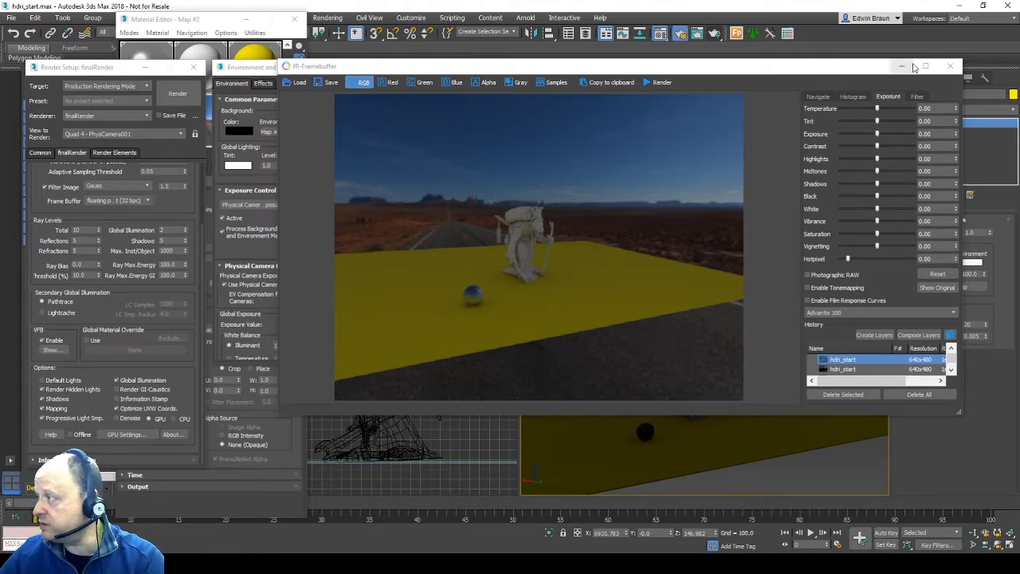
left_click(951, 67)
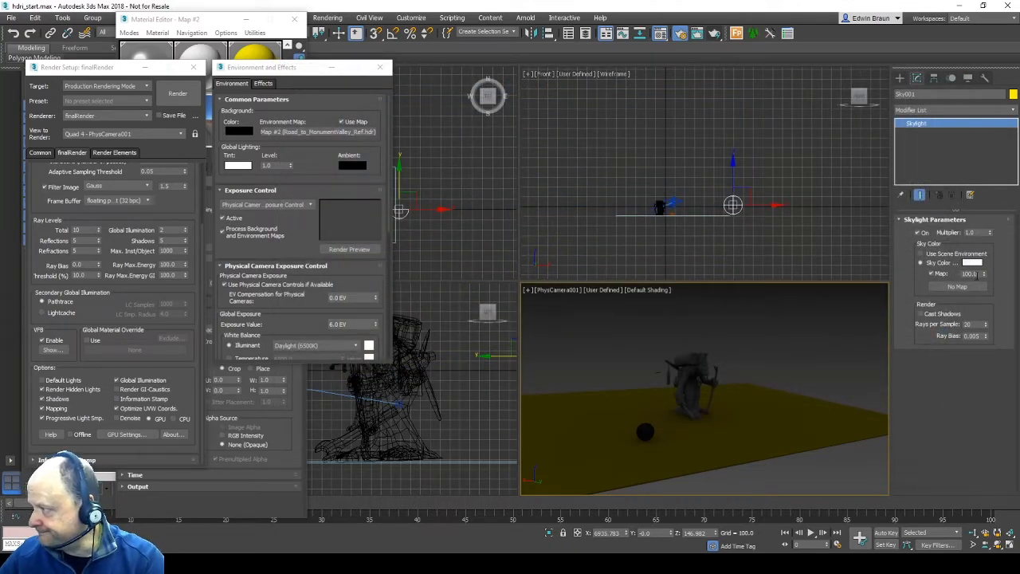
Set the skylight's multiplier to 10, render the PhysCamera001 view and close the framebuffer.
double_click(968, 232)
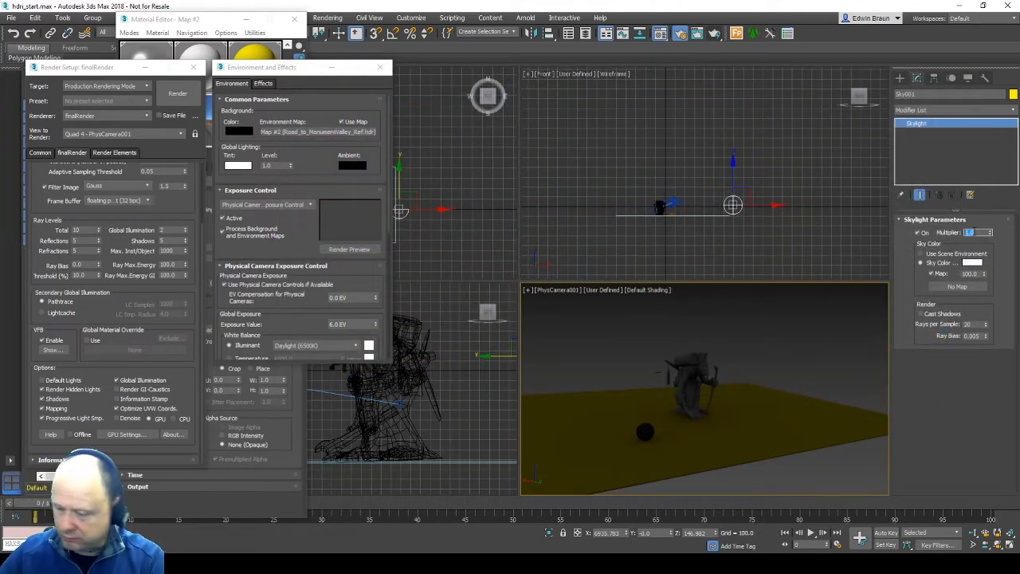
type("10")
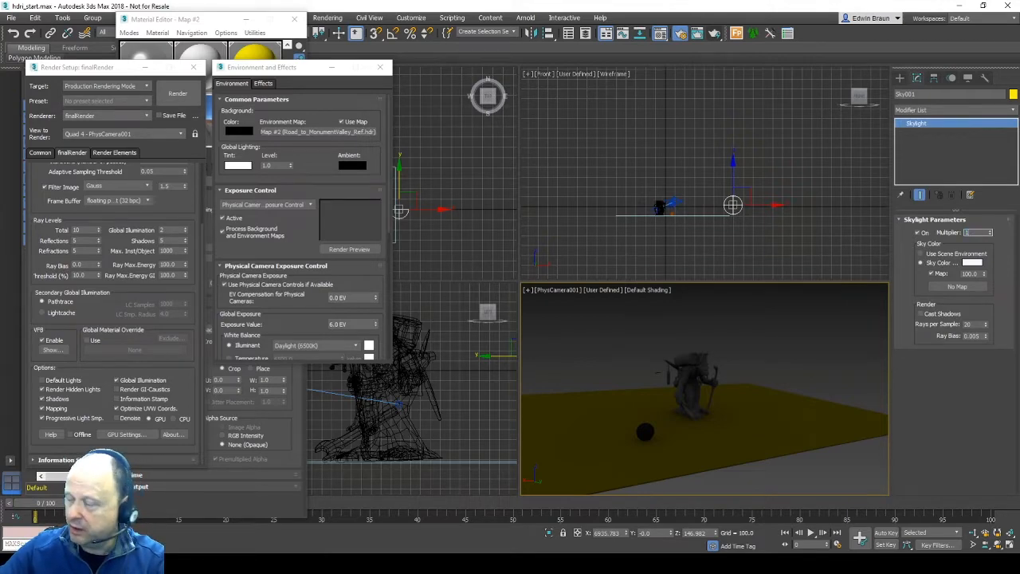
key("Return")
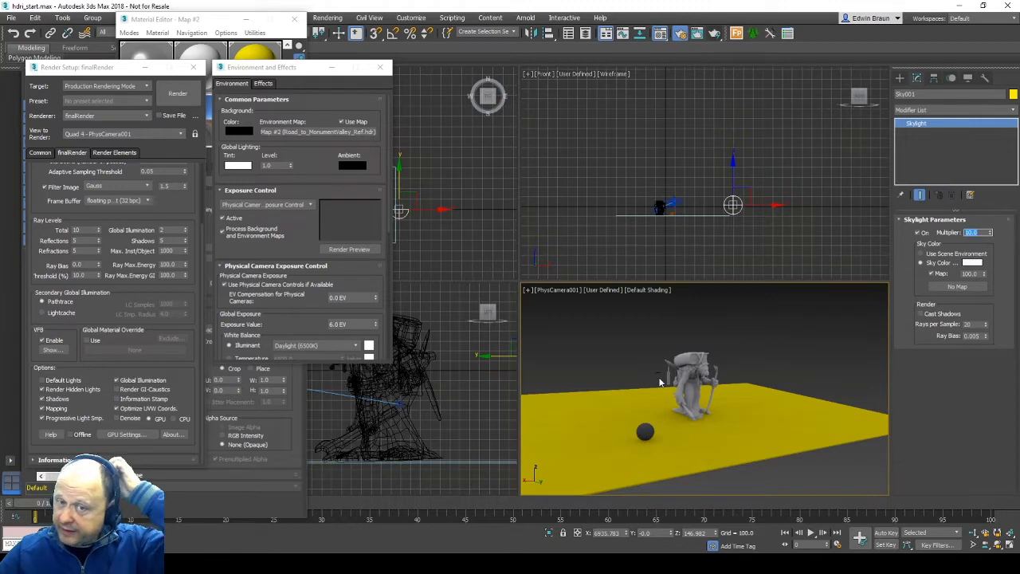
left_click(179, 95)
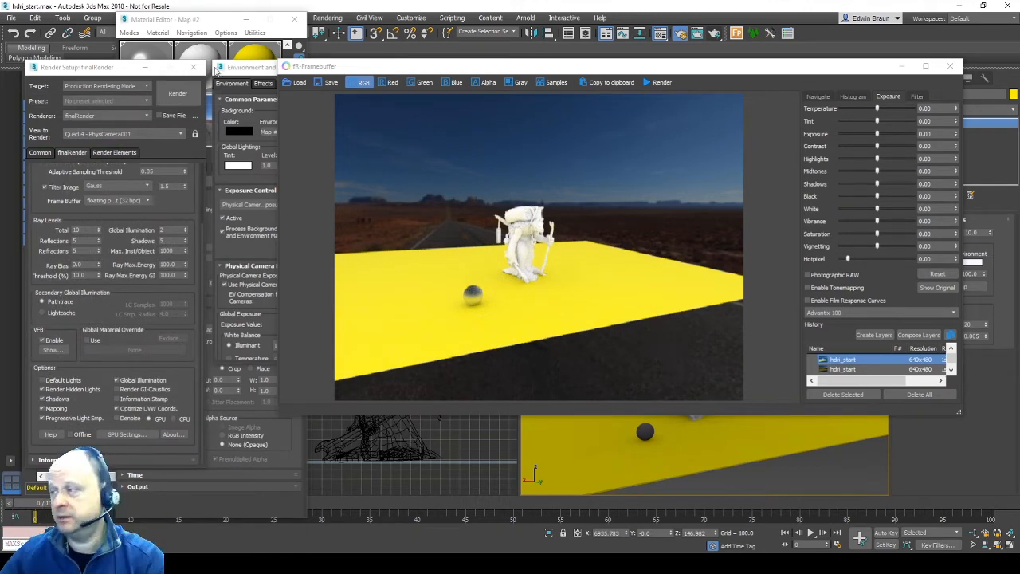
left_click(950, 67)
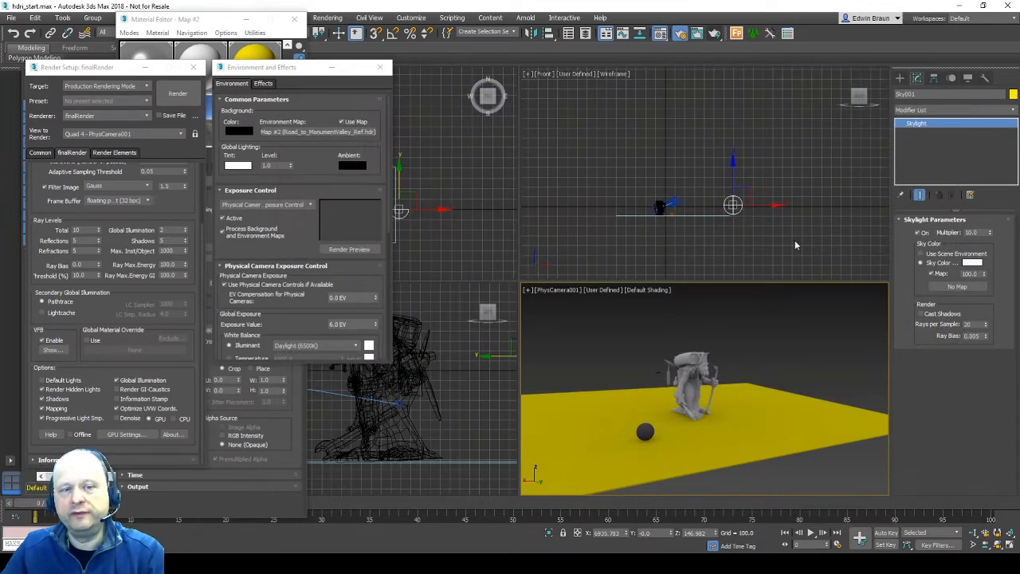
Set the skylight's multiplier back to 1.
double_click(977, 232)
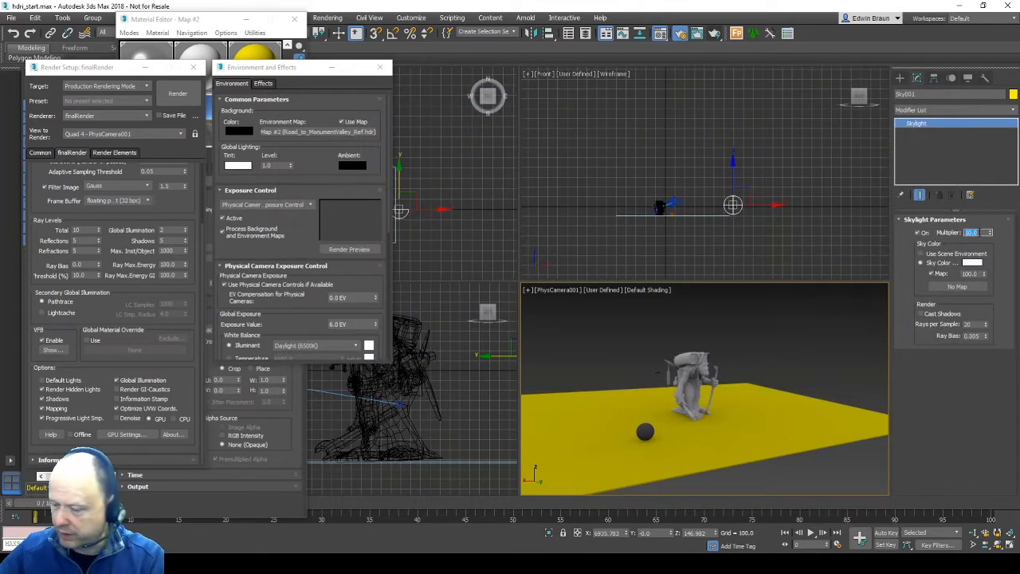
type("1")
key("Return")
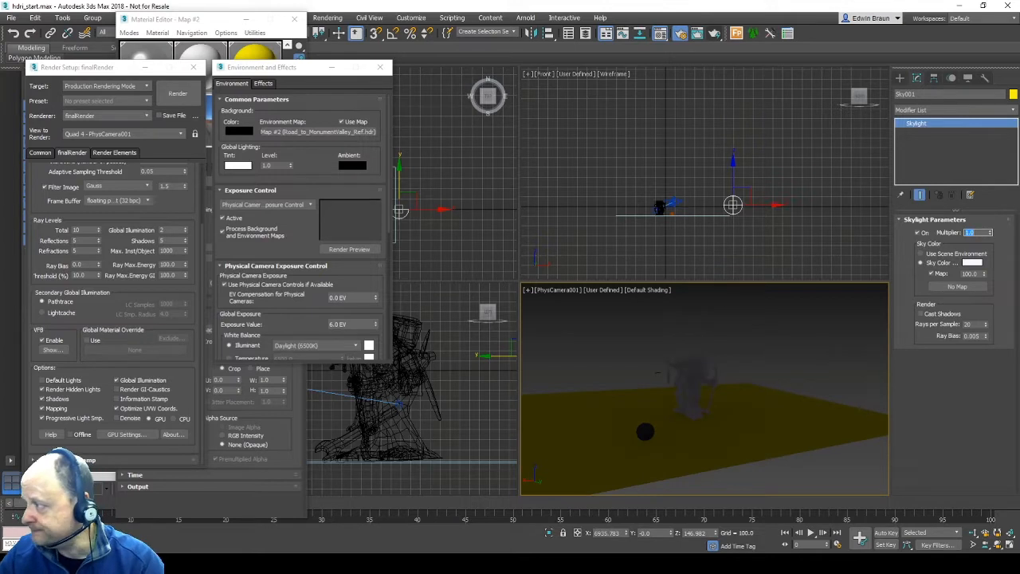
Assign the Map #2 HDRI bitmap as an instance to the skylight's sky color map, render the camera view and close the framebuffer.
left_click(174, 31)
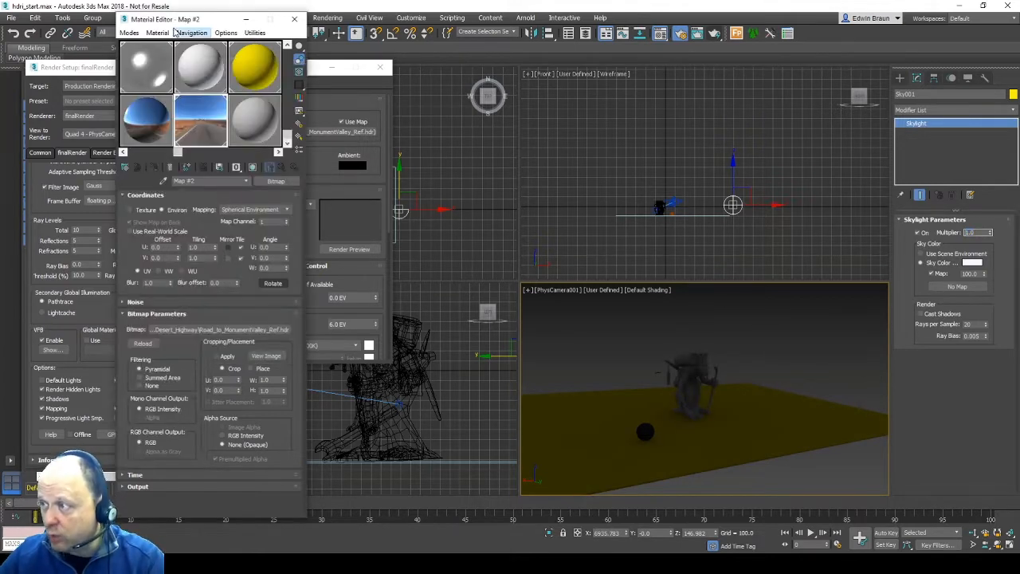
left_click(177, 32)
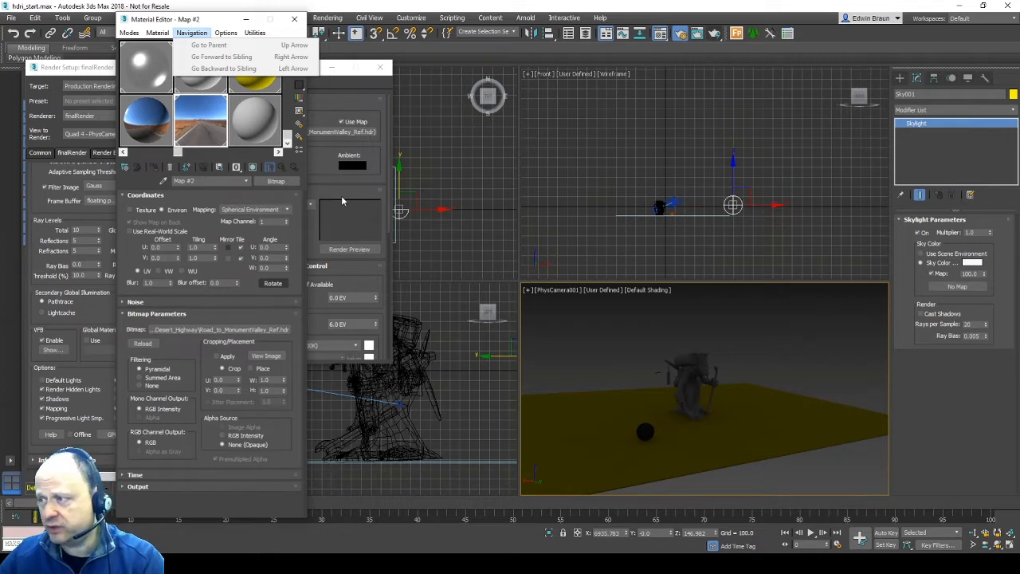
left_click_drag(191, 121, 207, 125)
left_click_drag(956, 378, 960, 289)
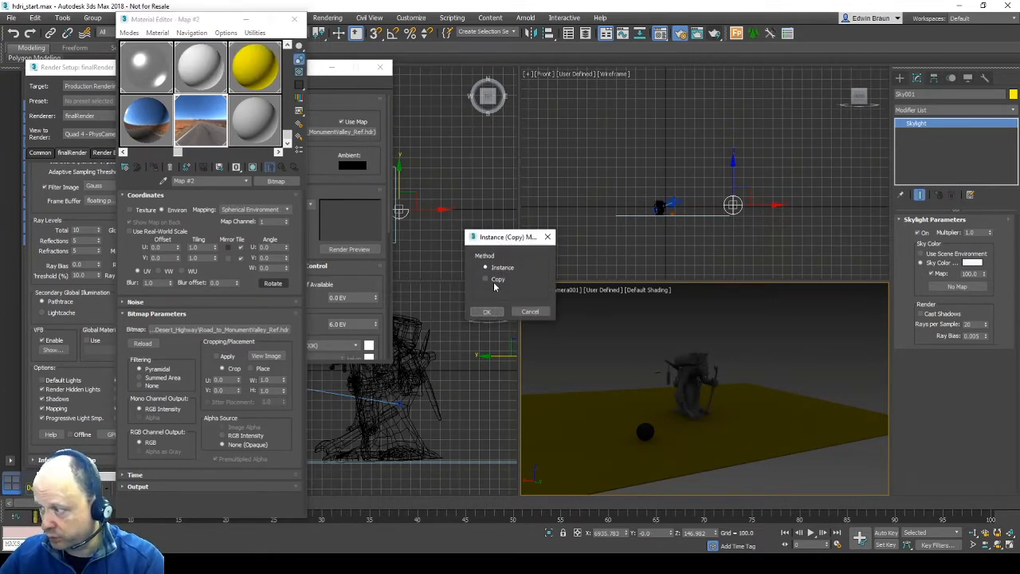
left_click(487, 312)
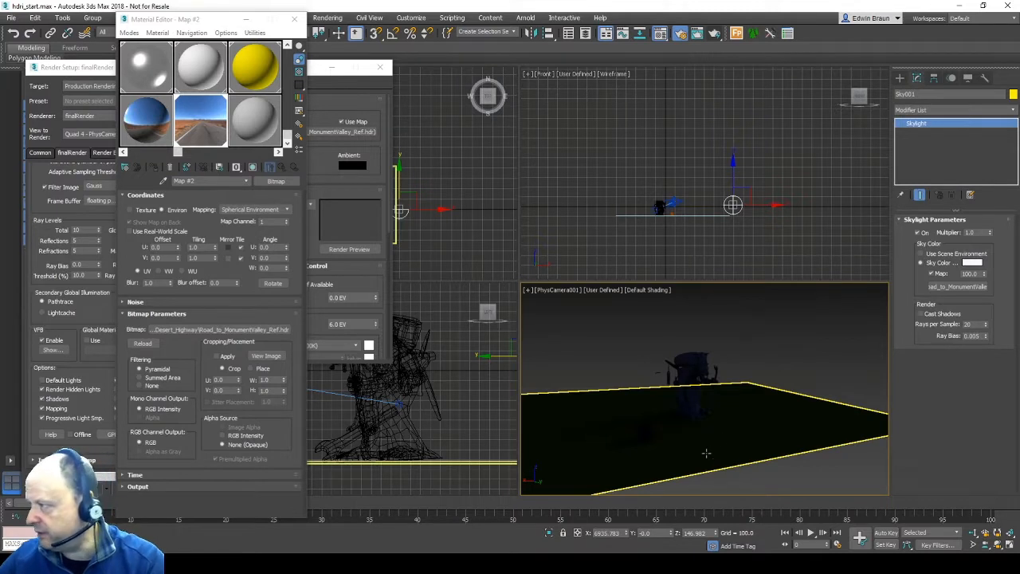
left_click(715, 34)
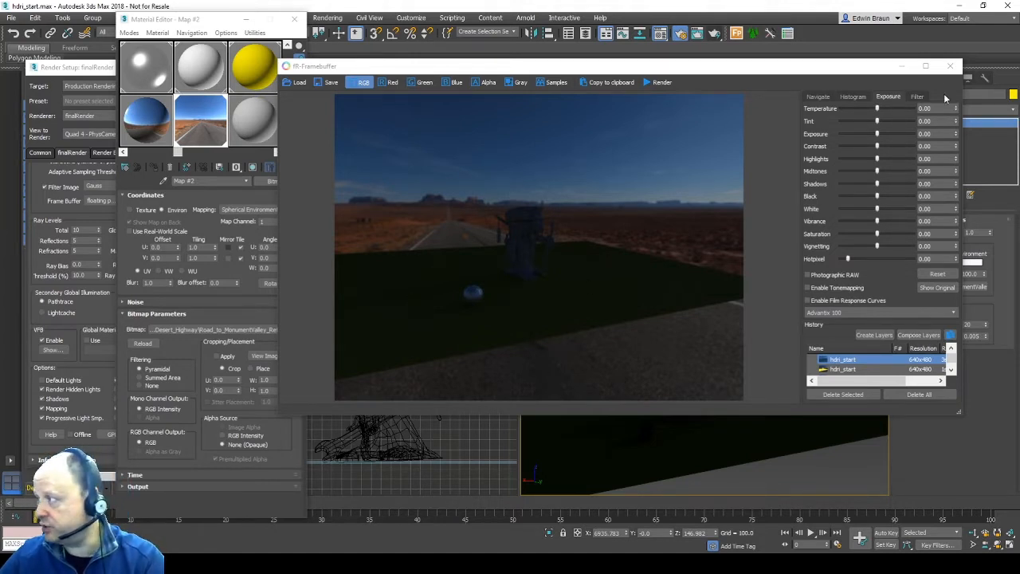
left_click(951, 67)
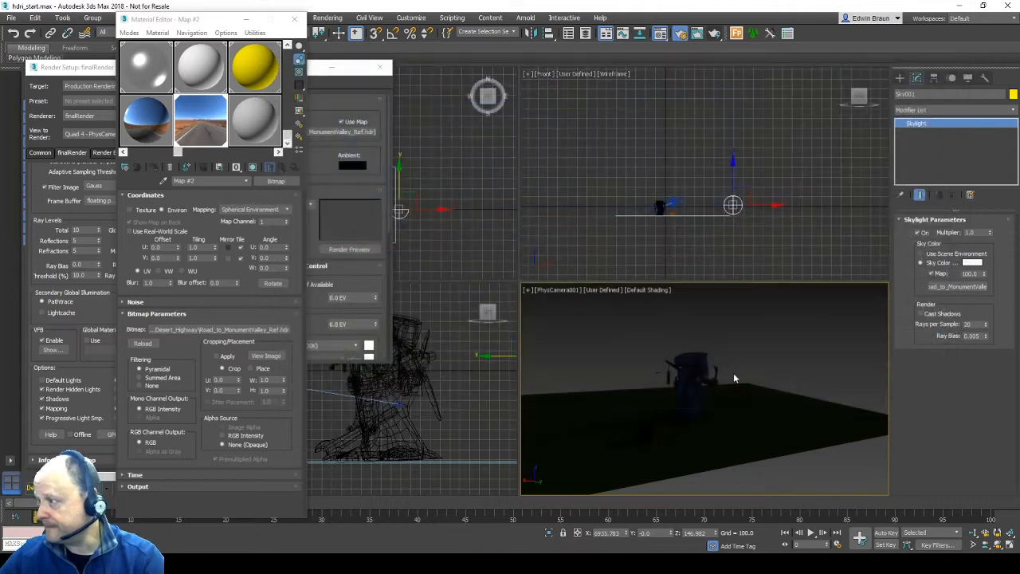
Select the PhysCamera001 camera and review its aperture, shutter and exposure gain settings.
left_click(552, 288)
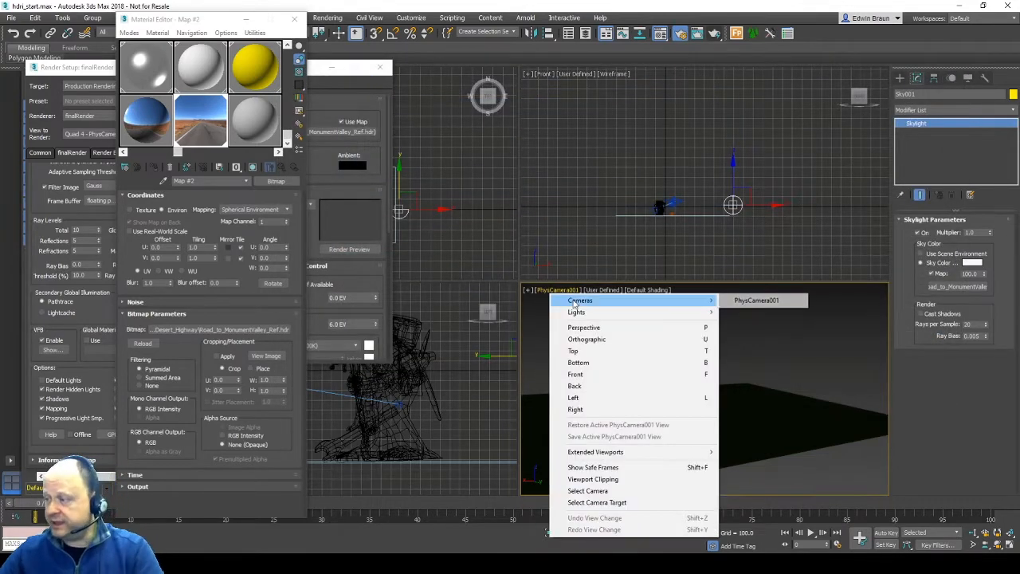
left_click(594, 490)
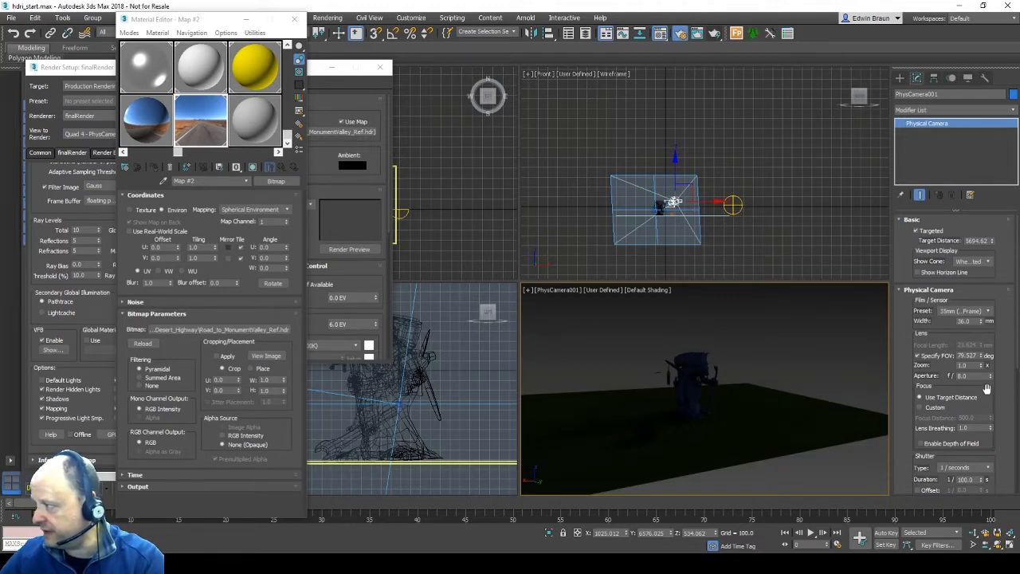
left_click_drag(986, 388, 974, 249)
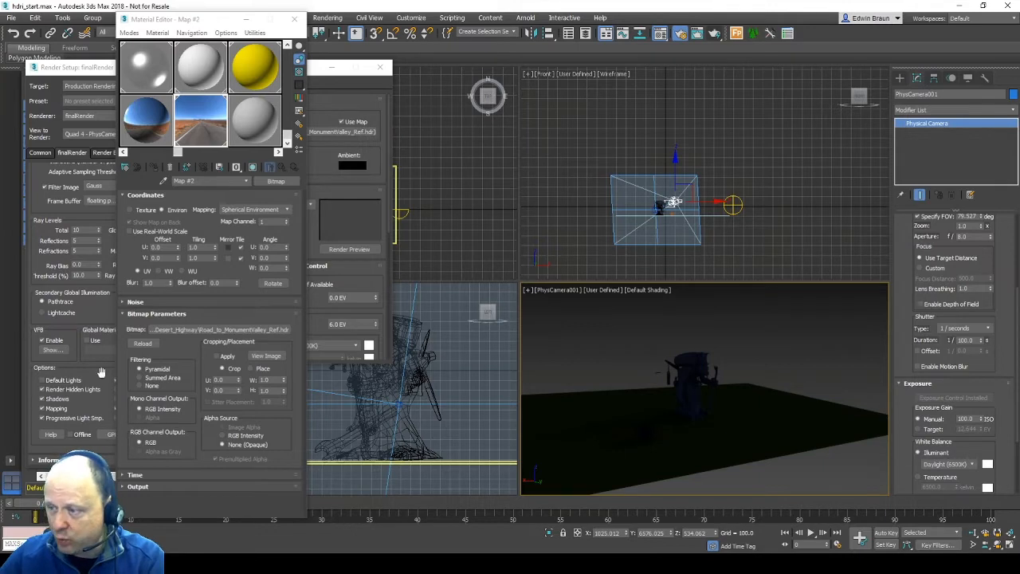
Try Exposure 2.70, Contrast 9.00 and Midtones 3.50 on the last render in the framebuffer, reset the adjustments and close it.
left_click(89, 310)
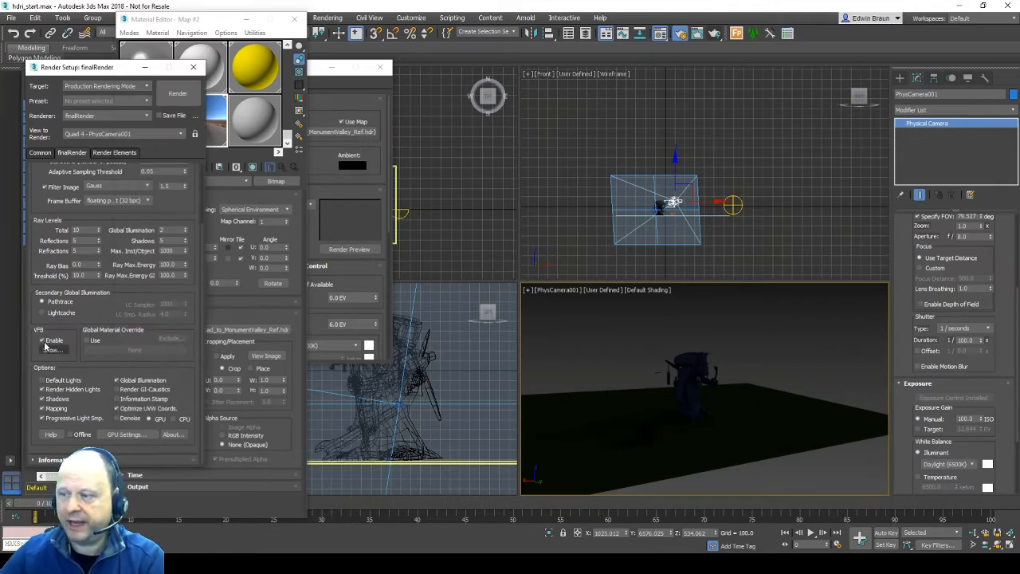
left_click(51, 350)
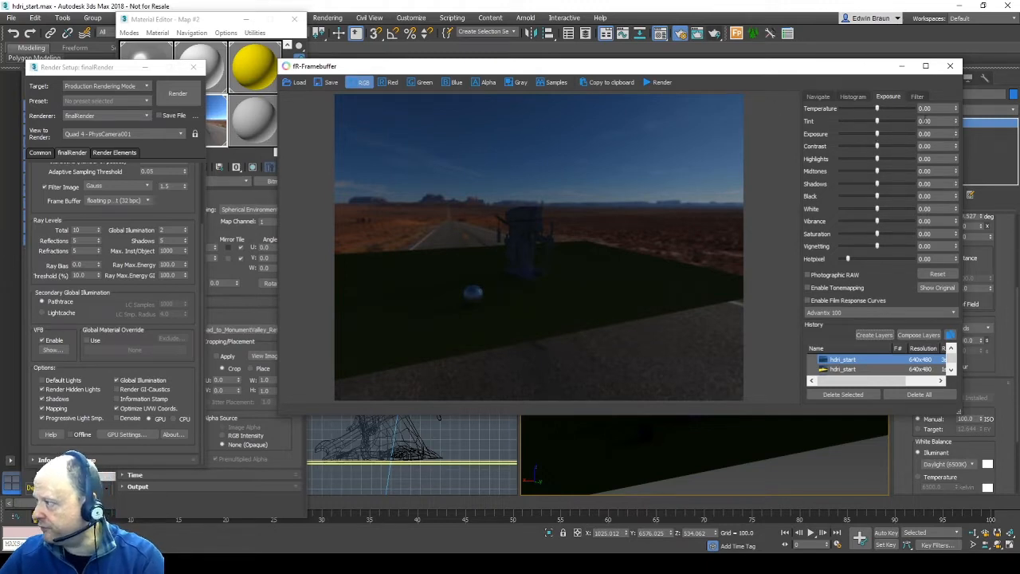
left_click_drag(877, 133, 885, 135)
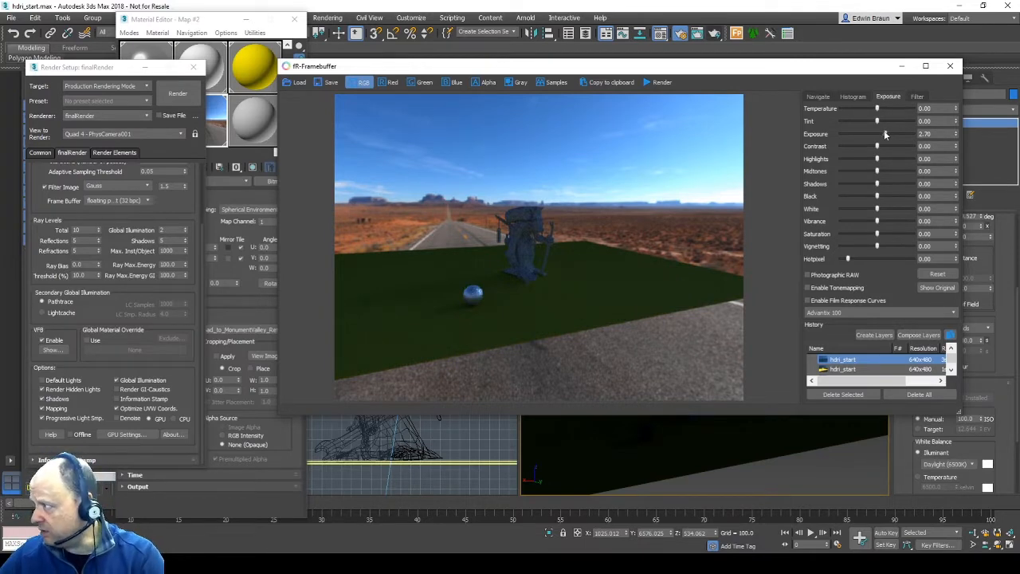
left_click_drag(885, 134, 886, 135)
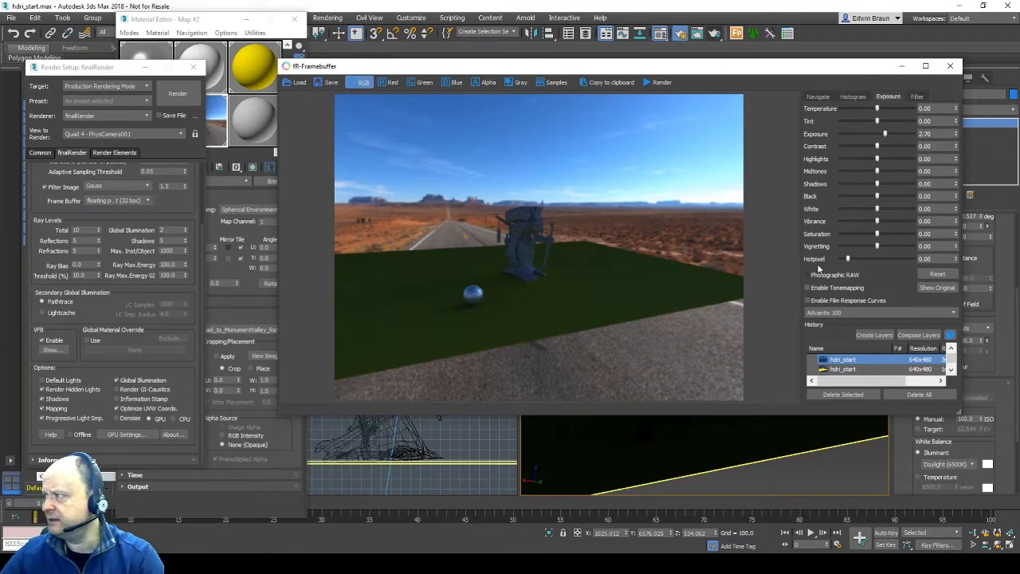
left_click_drag(878, 147, 878, 171)
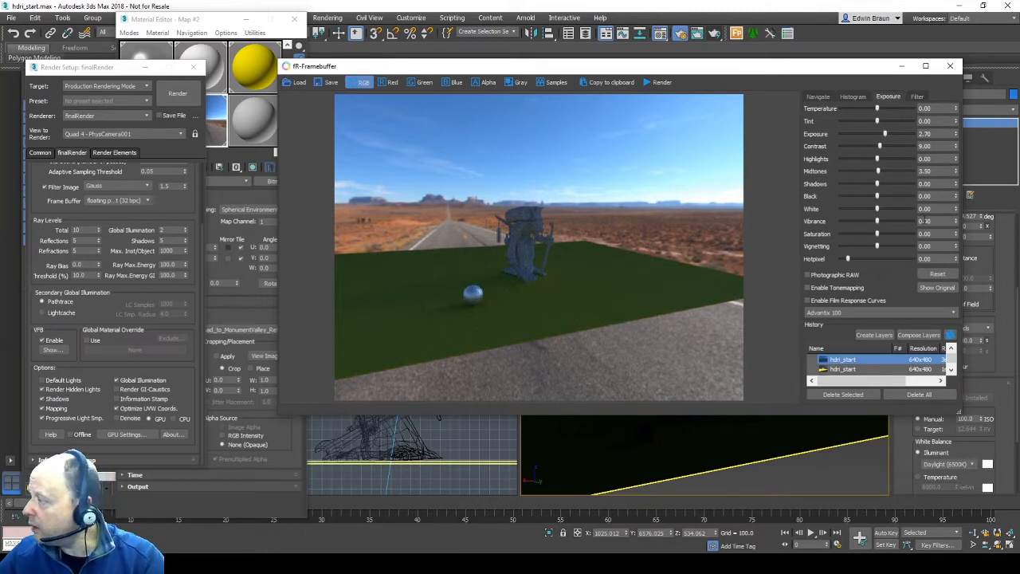
left_click(936, 274)
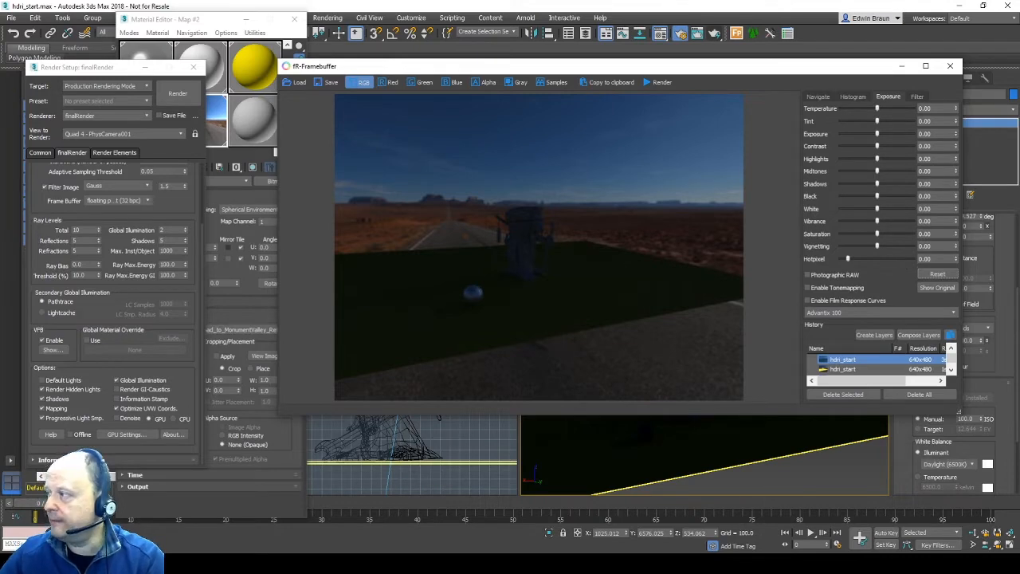
left_click(950, 65)
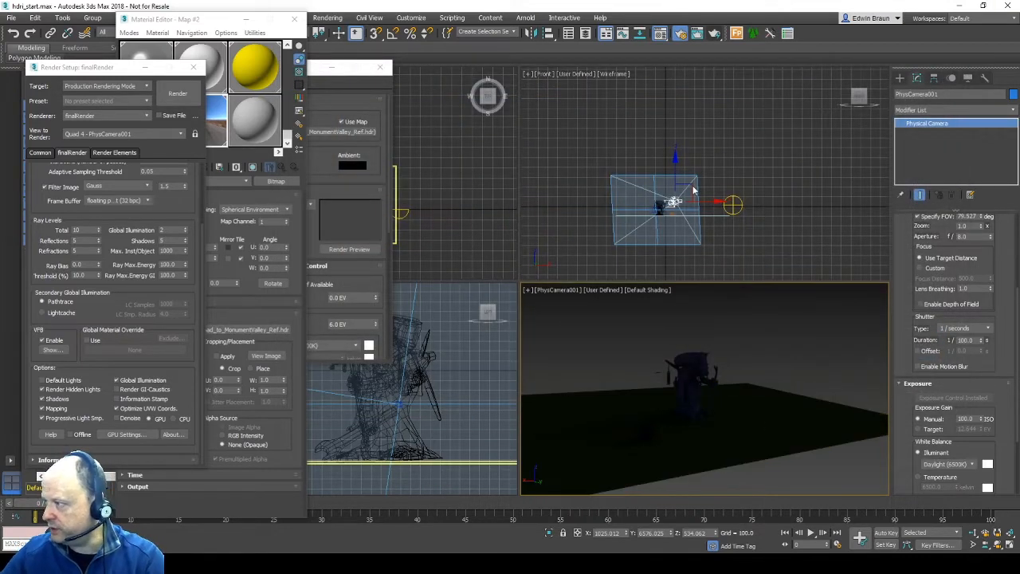
Set the skylight's multiplier to 5, render the camera view and close the framebuffer.
left_click(734, 205)
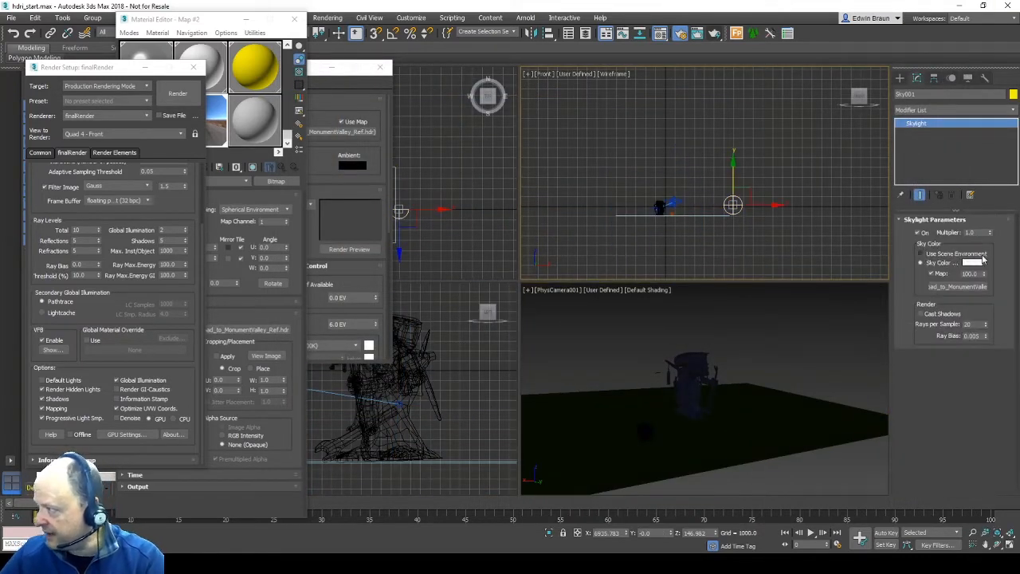
double_click(969, 231)
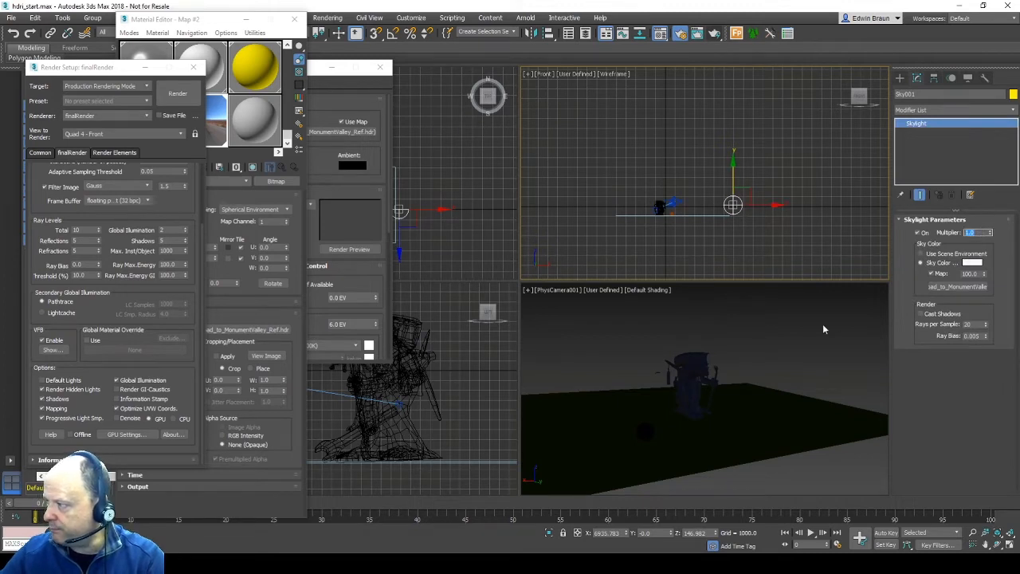
type("5")
key("Return")
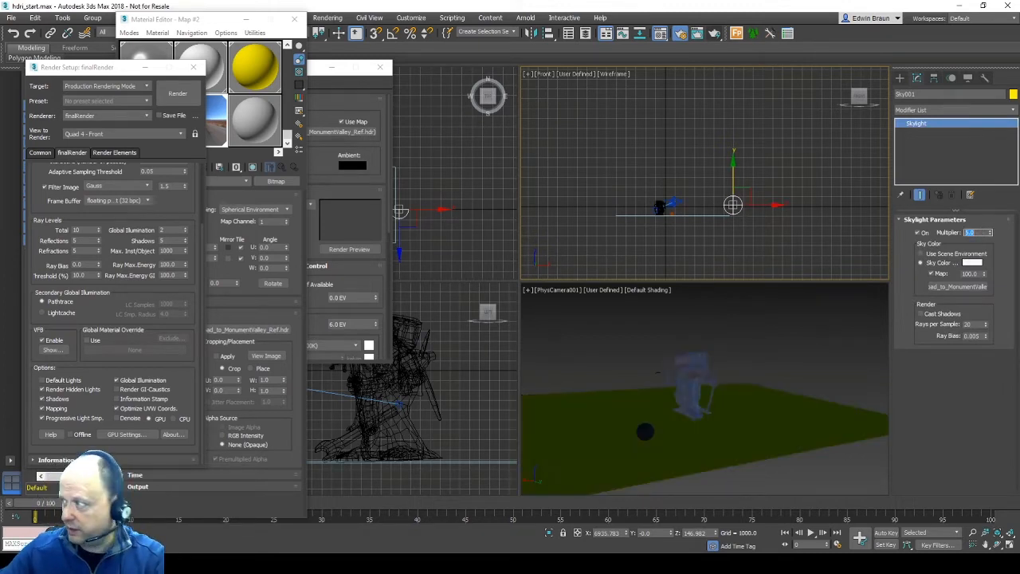
right_click(819, 336)
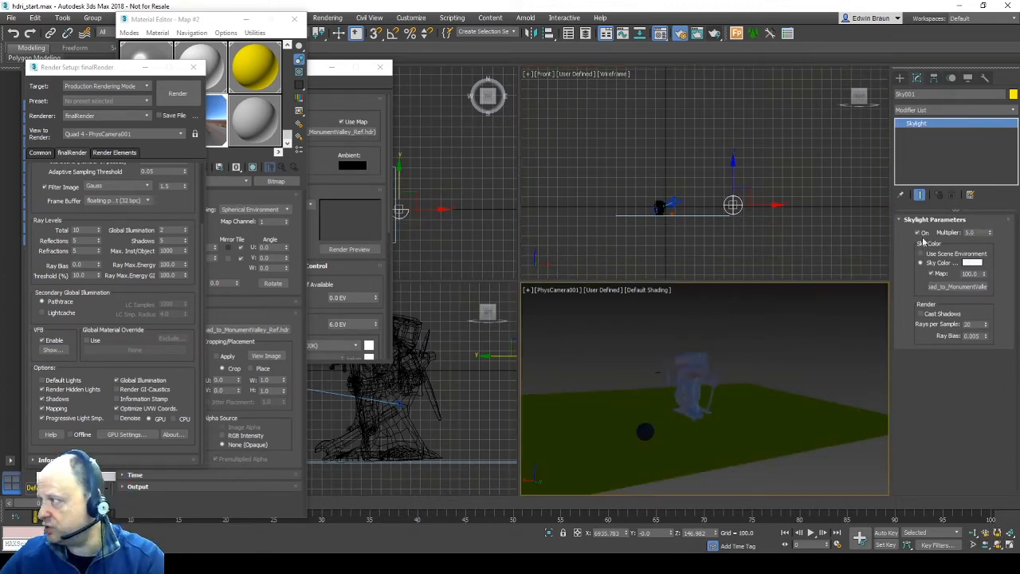
left_click(716, 33)
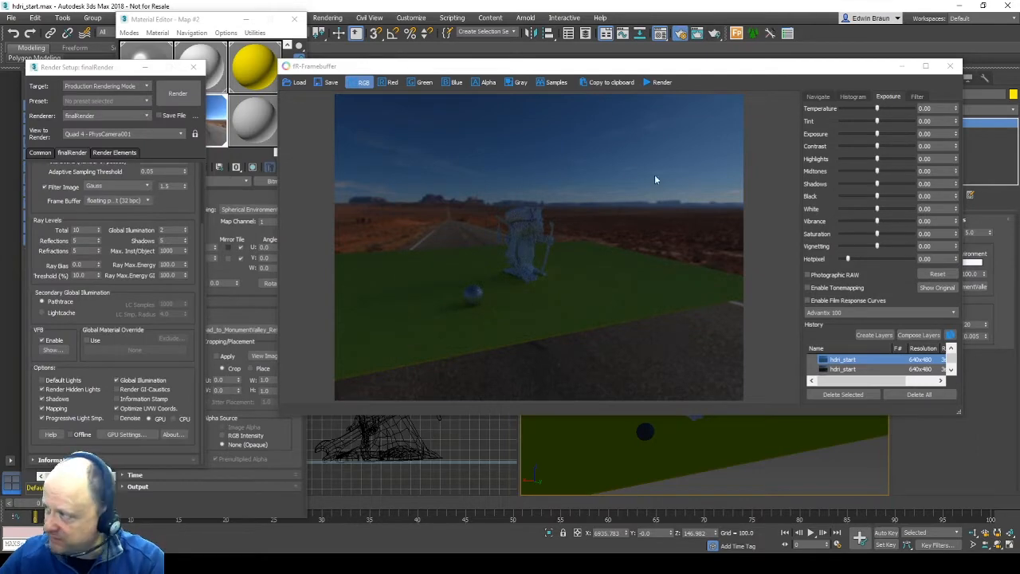
left_click(949, 66)
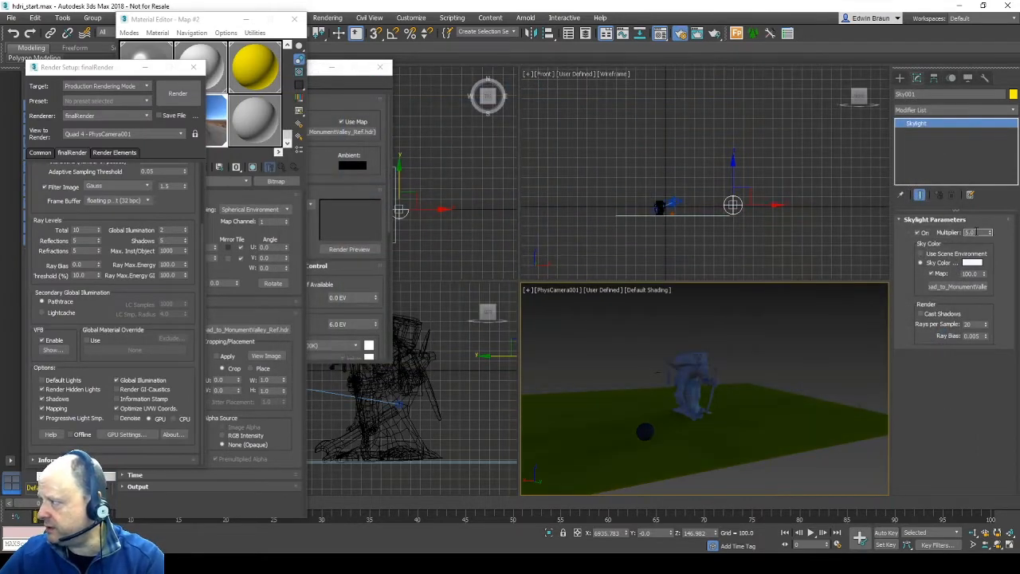
Raise the skylight's multiplier to 10, render the camera view again and close the framebuffer.
double_click(968, 232)
type("10")
key("Return")
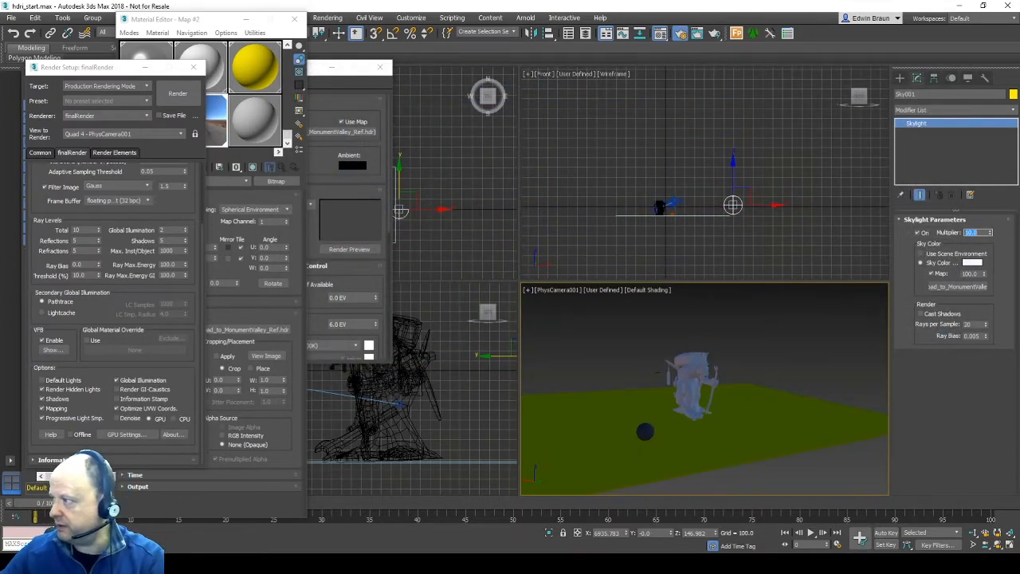
left_click(714, 34)
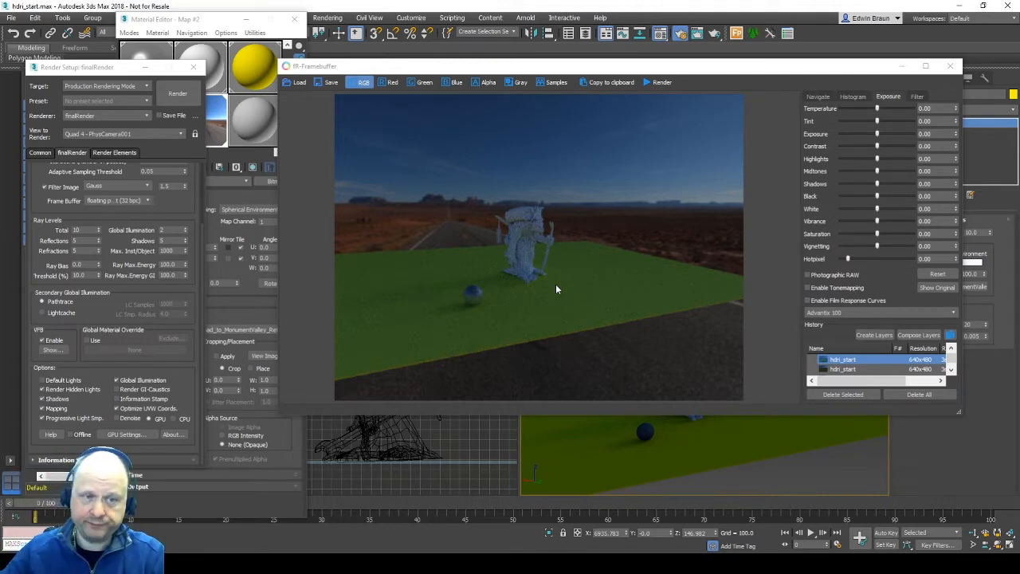
left_click(950, 66)
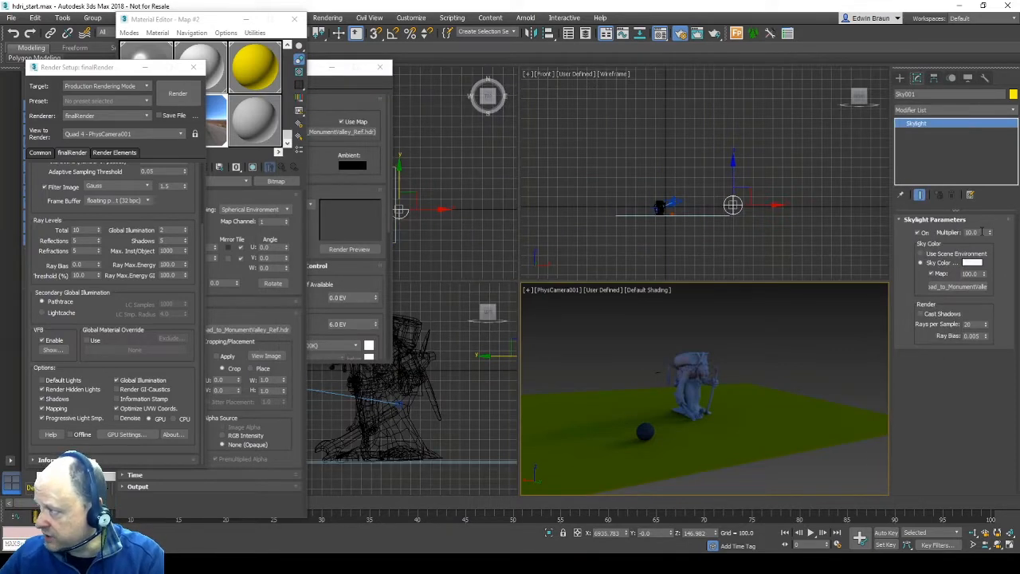
Return the skylight's multiplier to 1.
double_click(982, 232)
type("1")
key("Return")
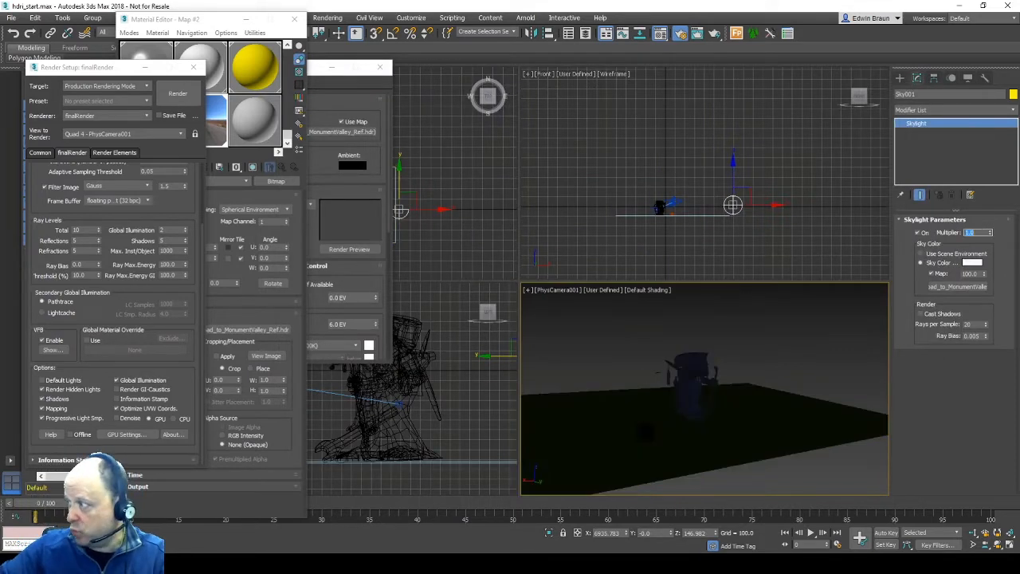
Set the Output Amount of the Map #2 HDRI bitmap to 5 and render the camera view.
left_click(202, 22)
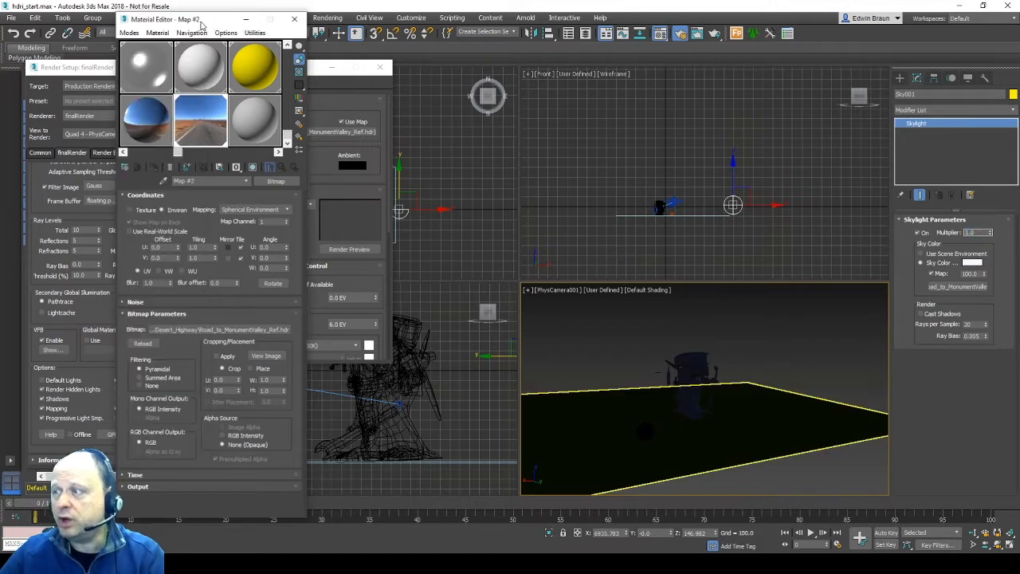
left_click(167, 486)
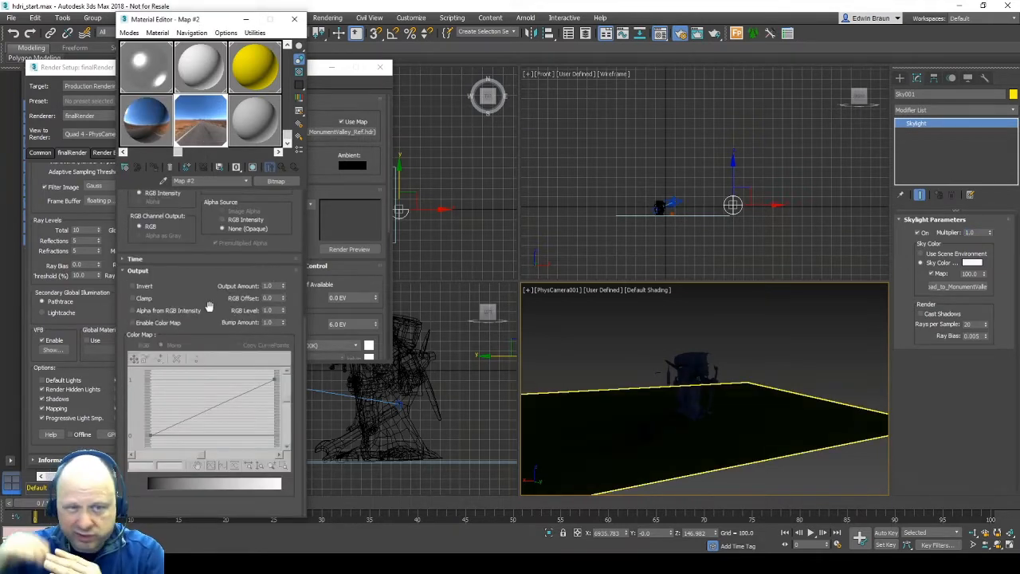
double_click(271, 285)
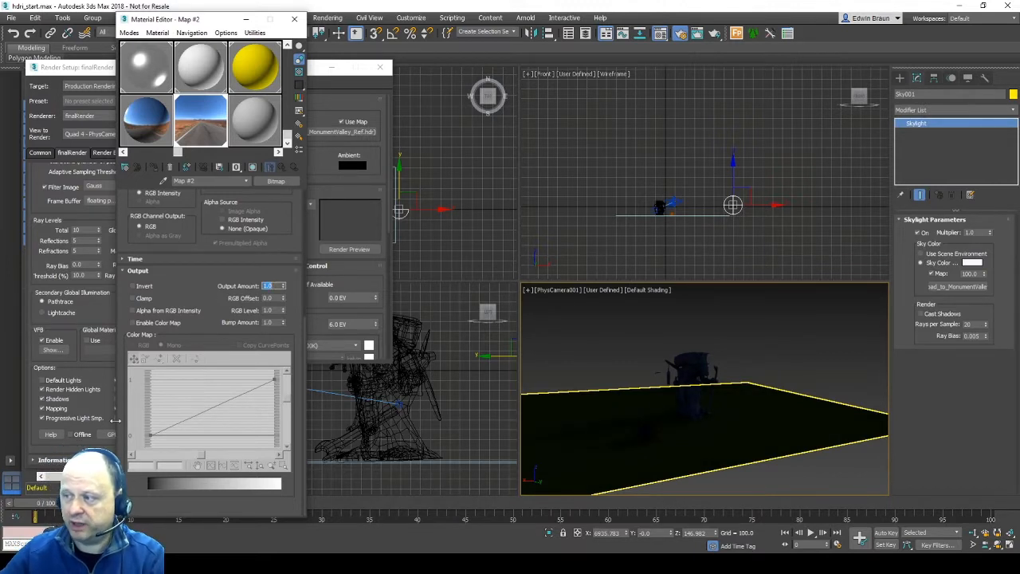
type("5")
key("Return")
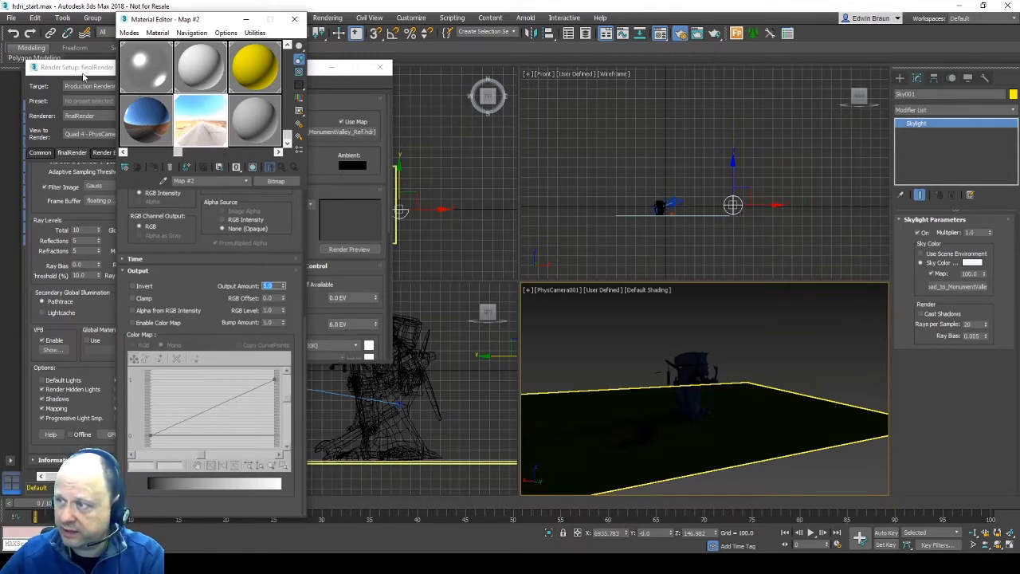
left_click(83, 74)
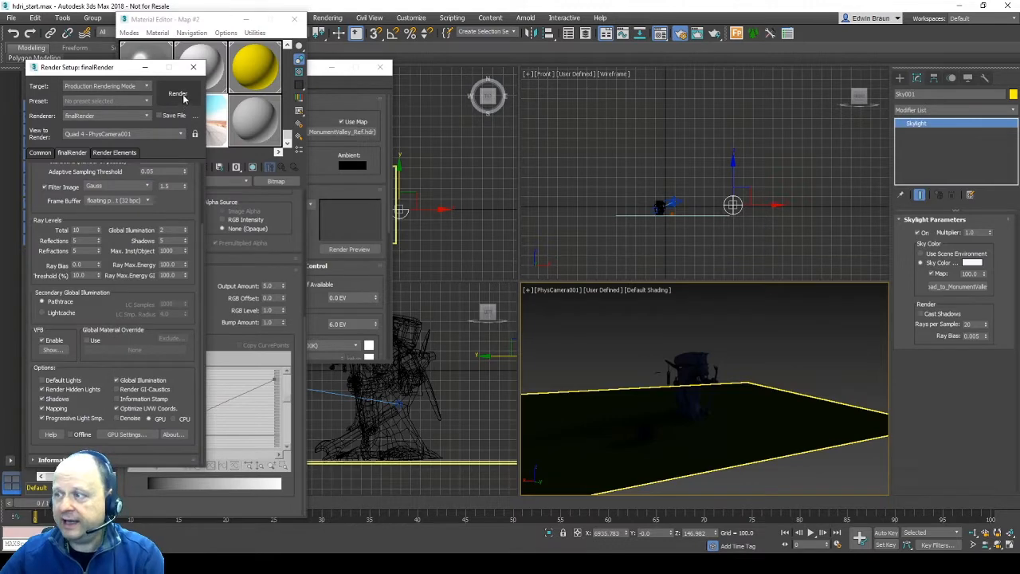
left_click(181, 95)
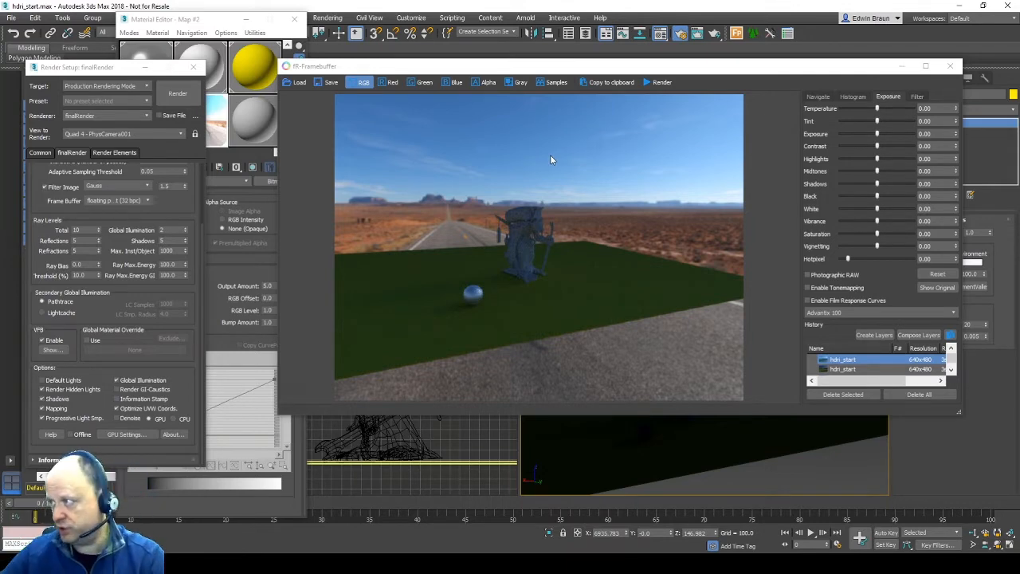
Move the framebuffer clear of the skylight parameters, set the skylight's multiplier to 2 and render the camera view.
left_click_drag(673, 70, 609, 68)
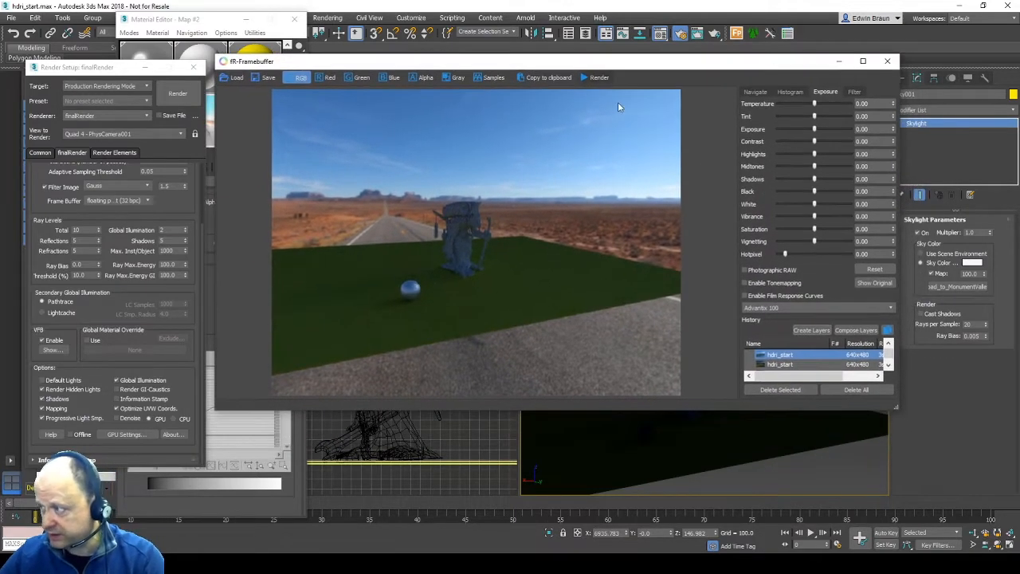
double_click(980, 232)
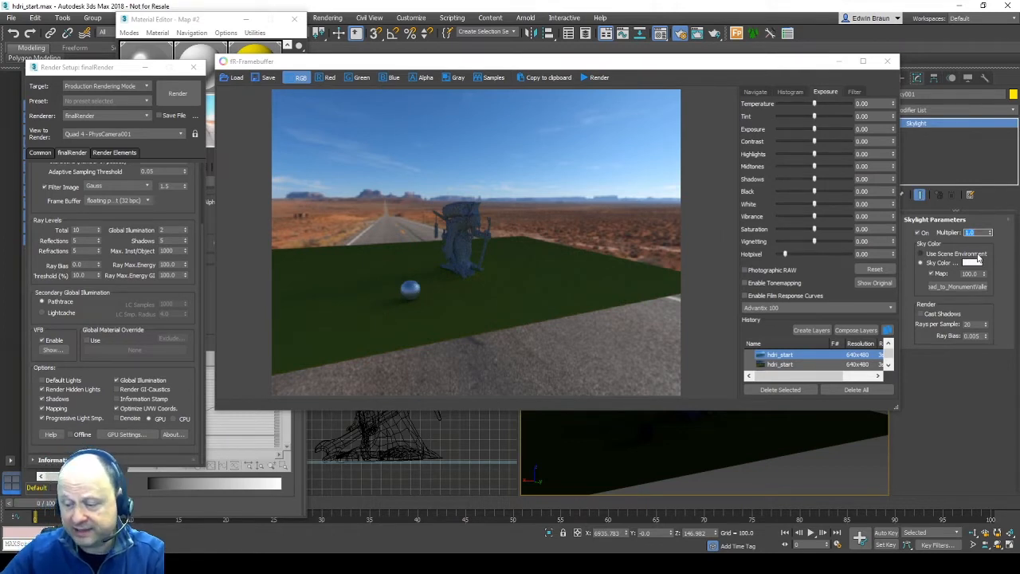
type("2")
key("Return")
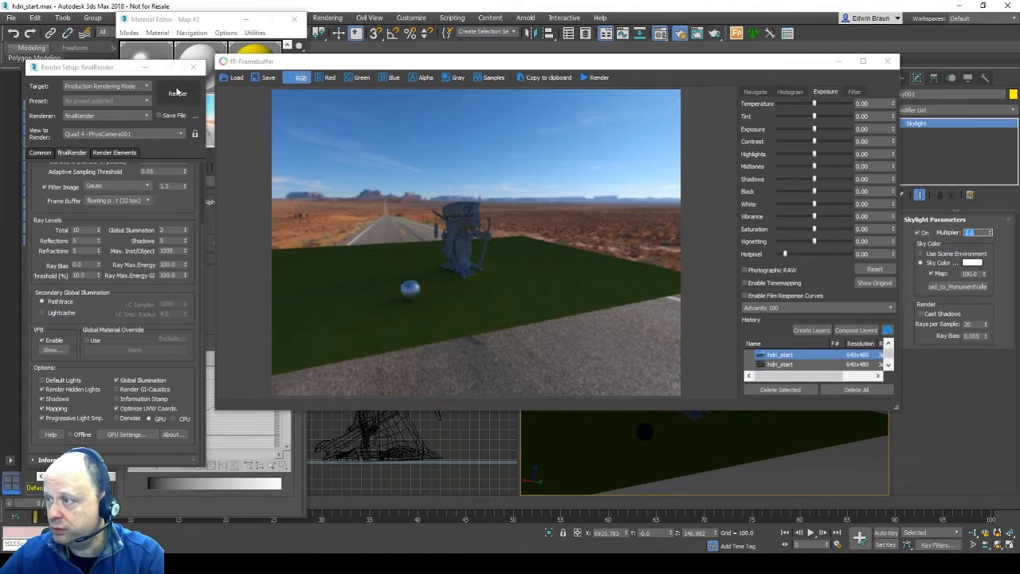
left_click(177, 93)
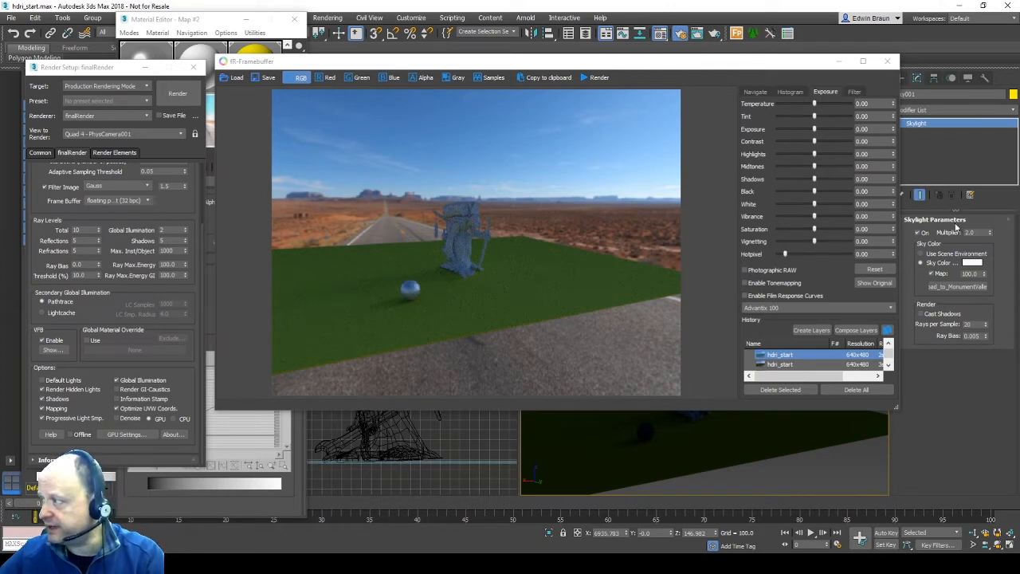
Set the skylight's multiplier to 10 and re-render the camera view from the framebuffer.
double_click(981, 232)
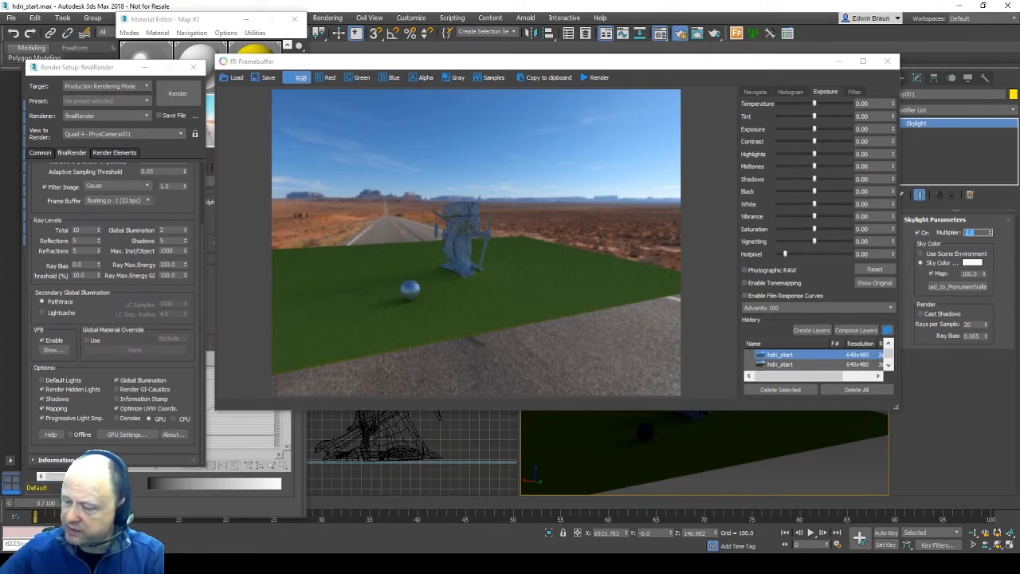
type("10")
key("Return")
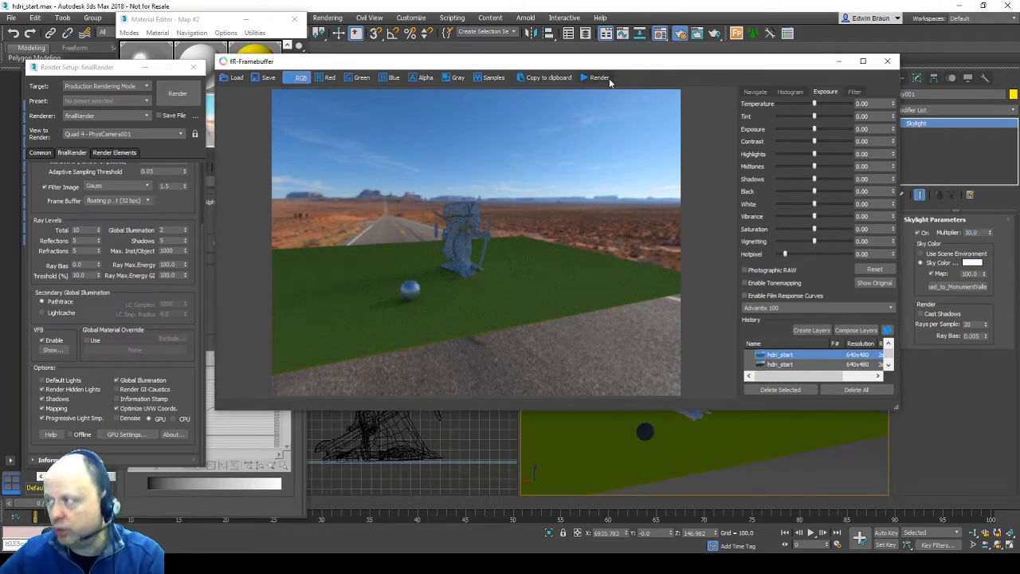
left_click(606, 78)
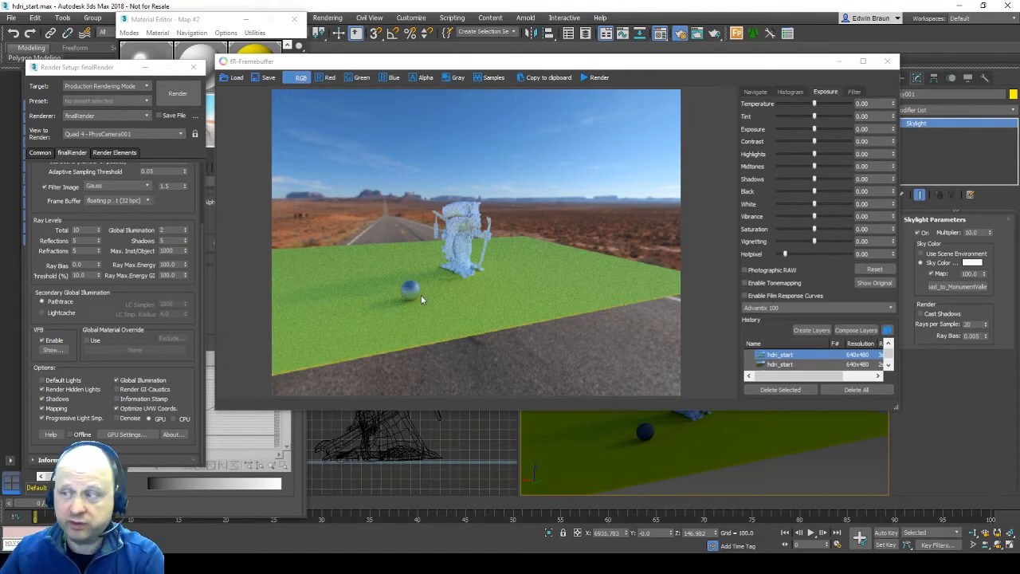
View the full HDRI image of the Map #2 bitmap, compare it with the last render and close both windows.
left_click(213, 28)
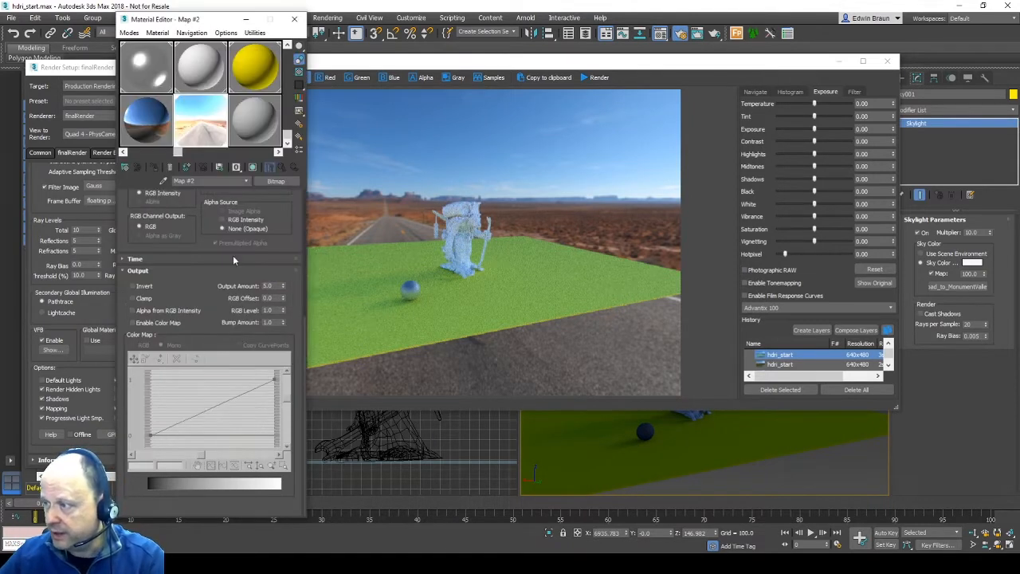
scroll(233, 260, "up", 5)
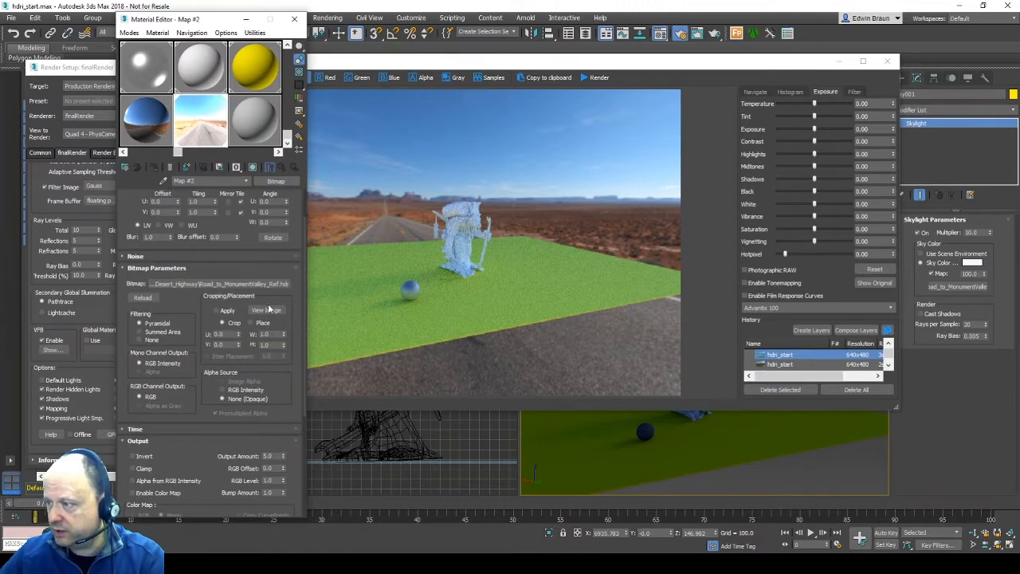
left_click(267, 310)
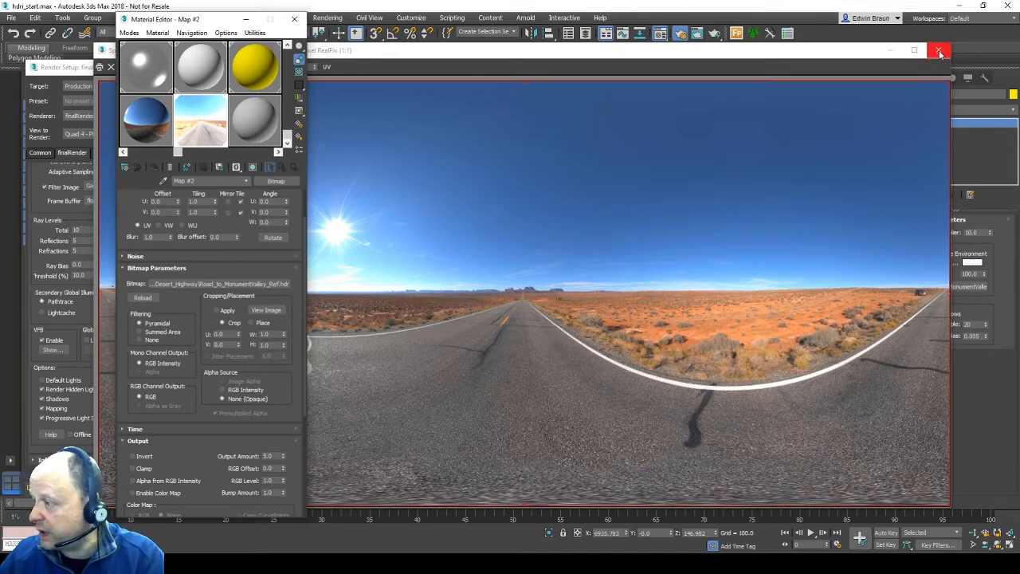
left_click(610, 54)
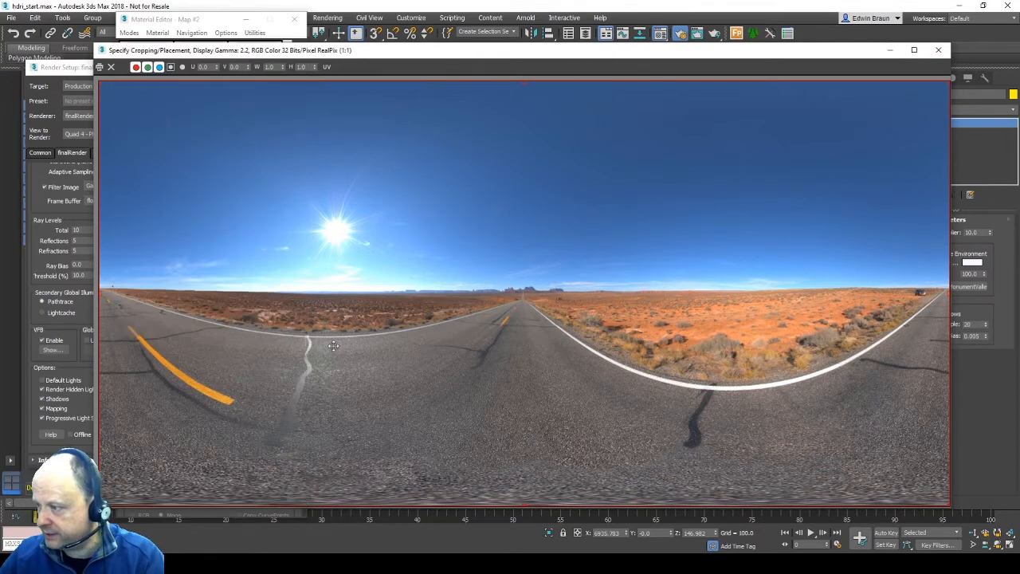
left_click(940, 51)
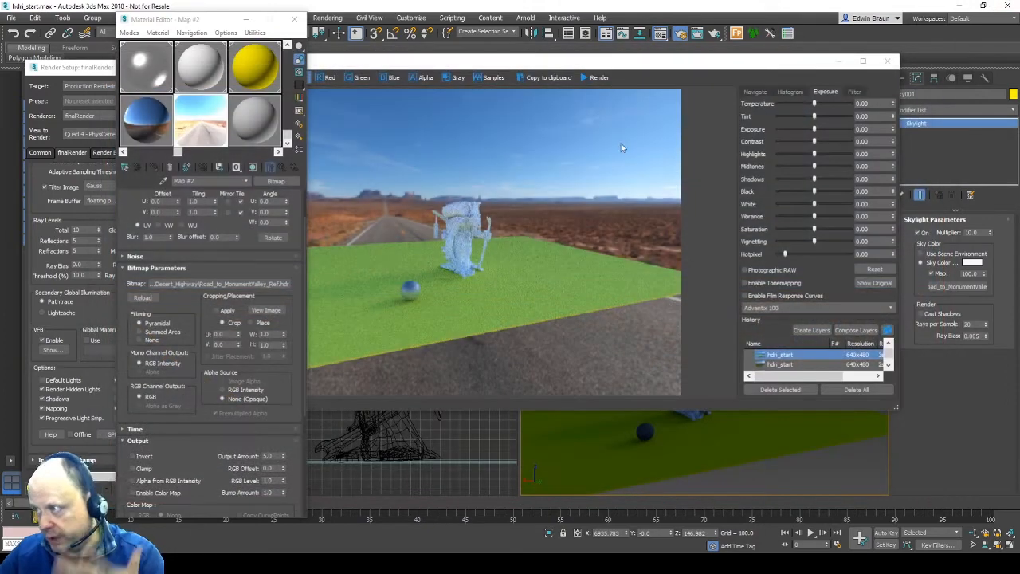
left_click(444, 72)
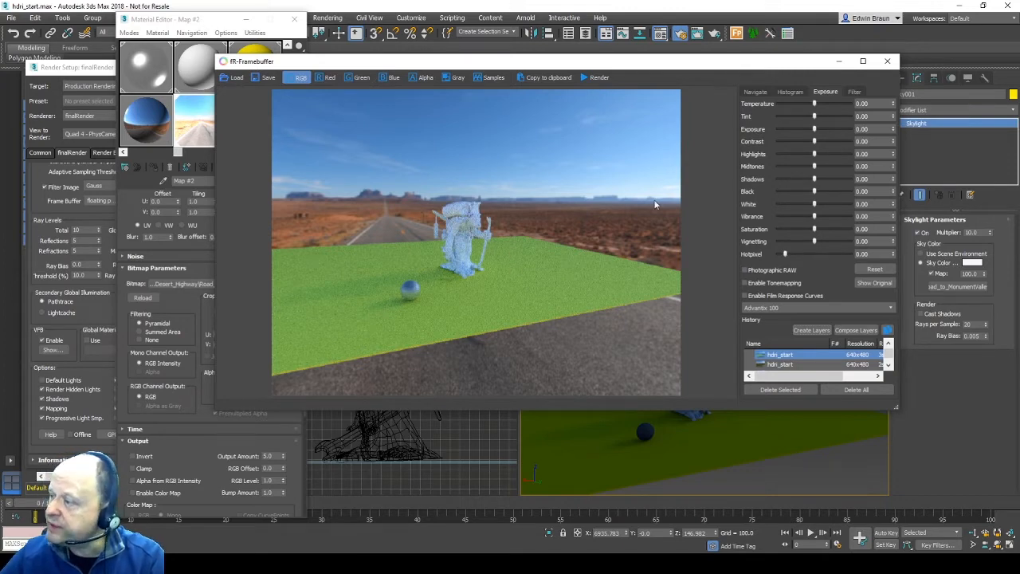
left_click(886, 61)
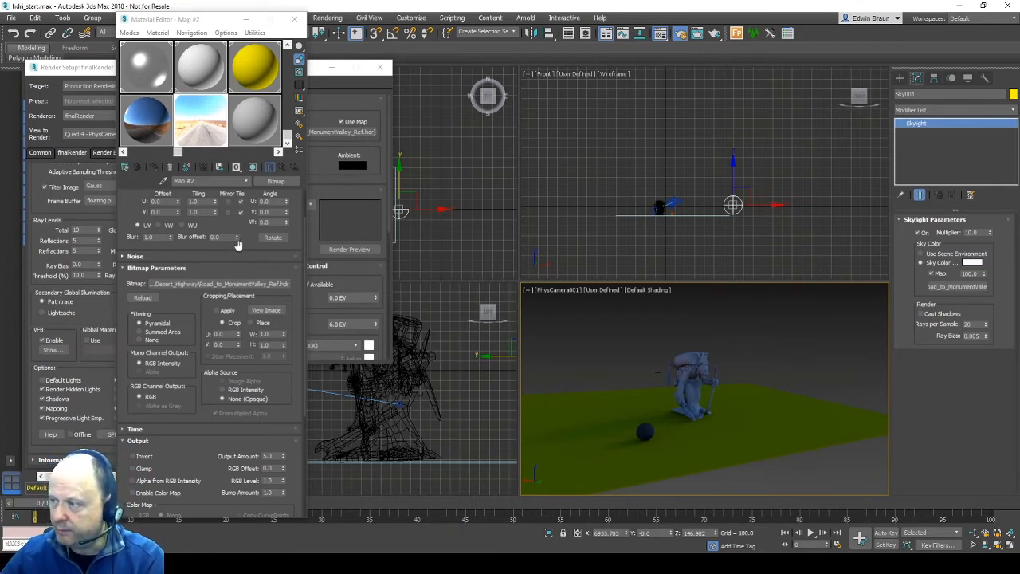
Replace Map #2 with an fR-ColorCorrect map, keeping the old HDRI bitmap as a sub-map.
scroll(237, 239, "up", 2)
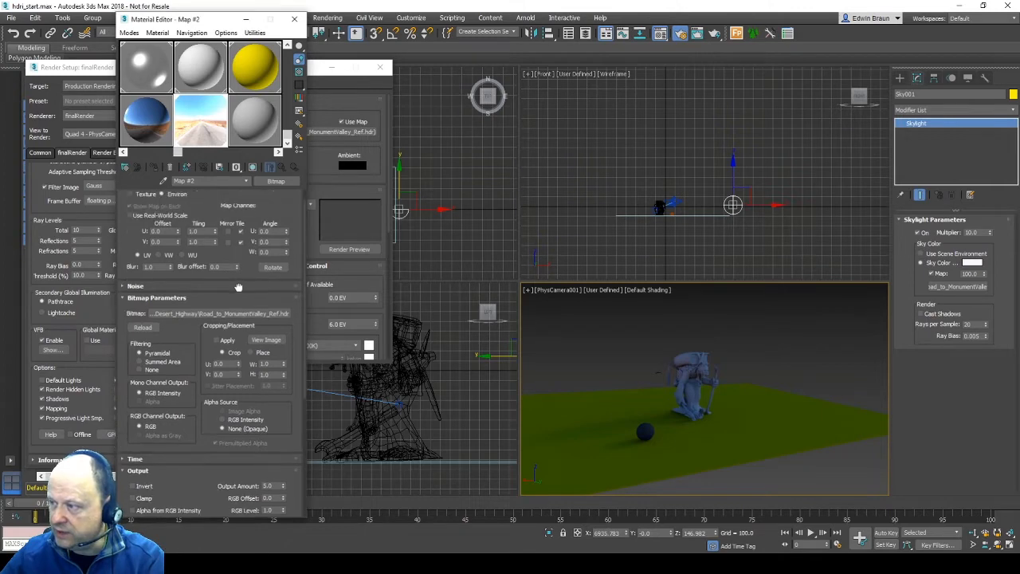
left_click(275, 182)
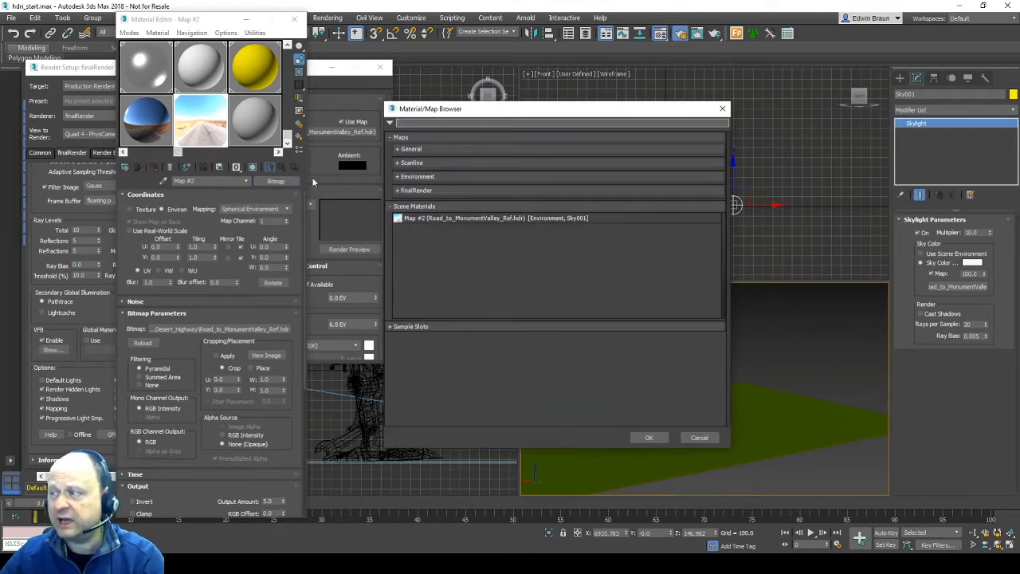
left_click(403, 191)
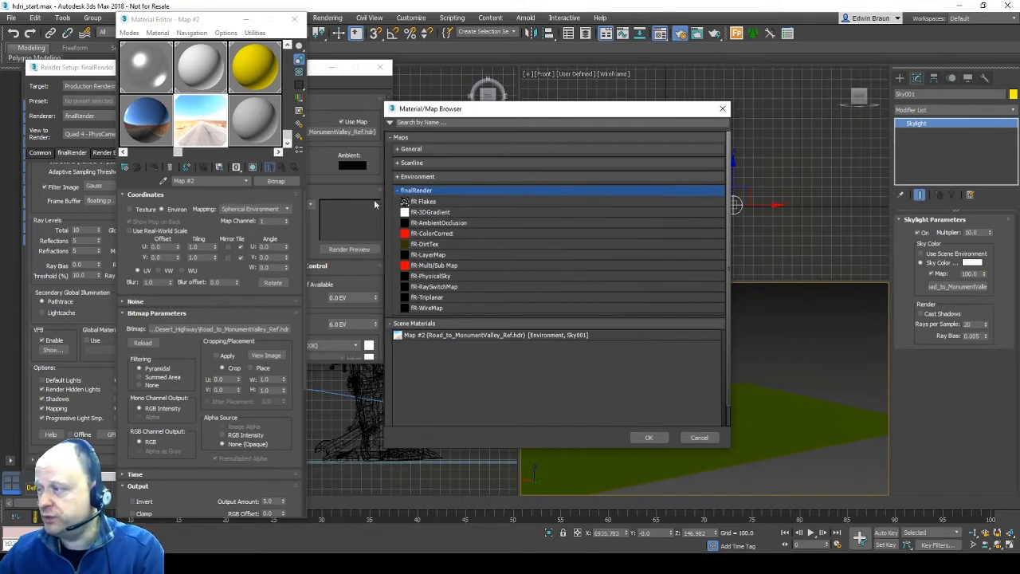
double_click(458, 233)
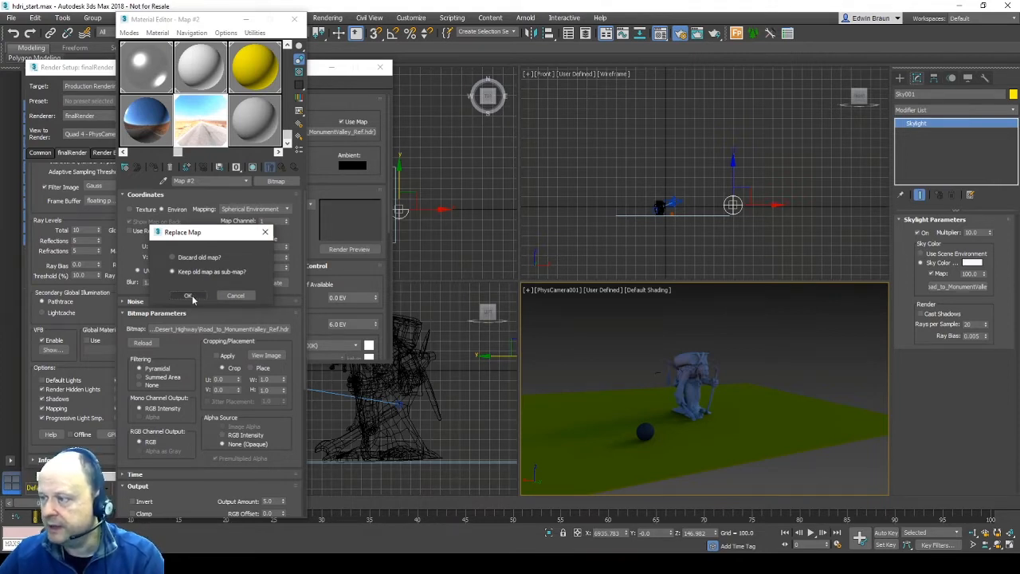
left_click(195, 297)
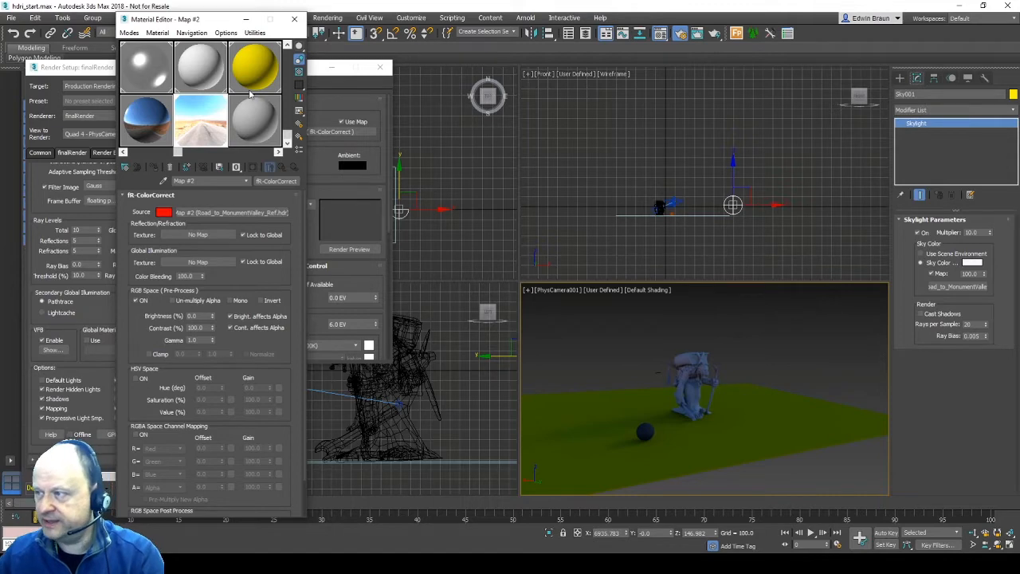
Preview Map #2 enlarged, set its fR-ColorCorrect gamma to 0.5, close the preview and render the camera view.
double_click(204, 116)
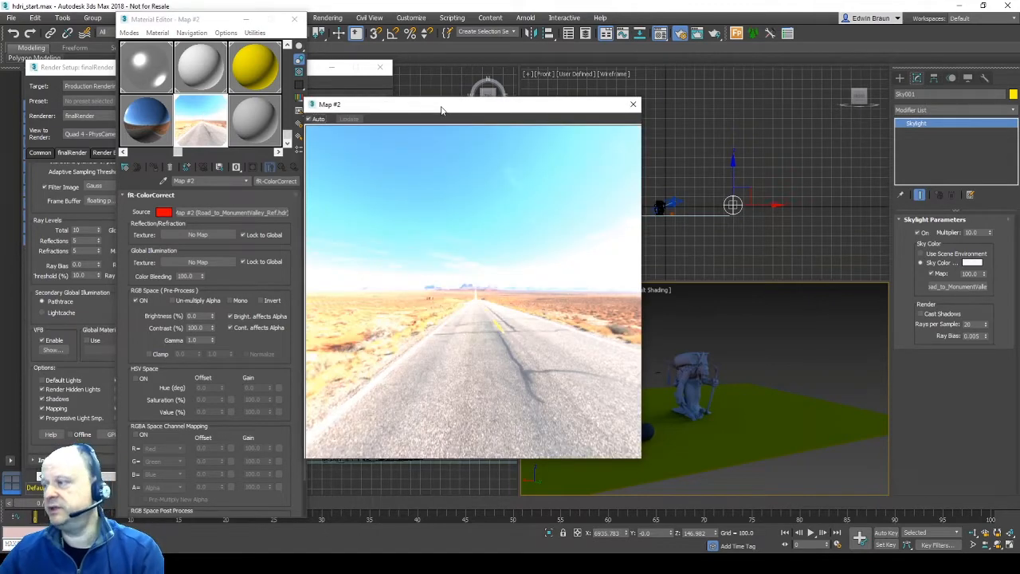
left_click_drag(442, 106, 459, 57)
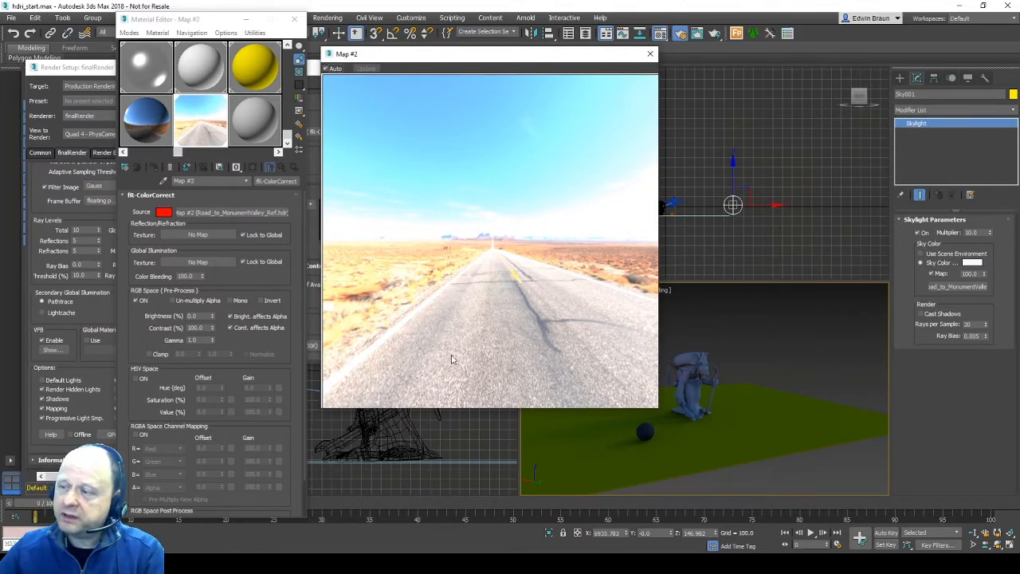
double_click(201, 340)
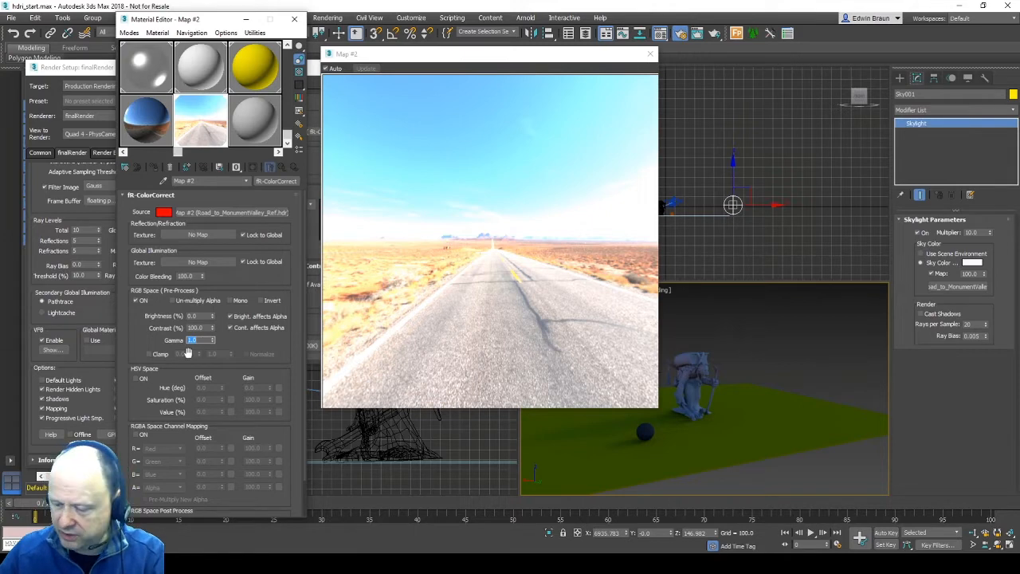
type("3")
key("Return")
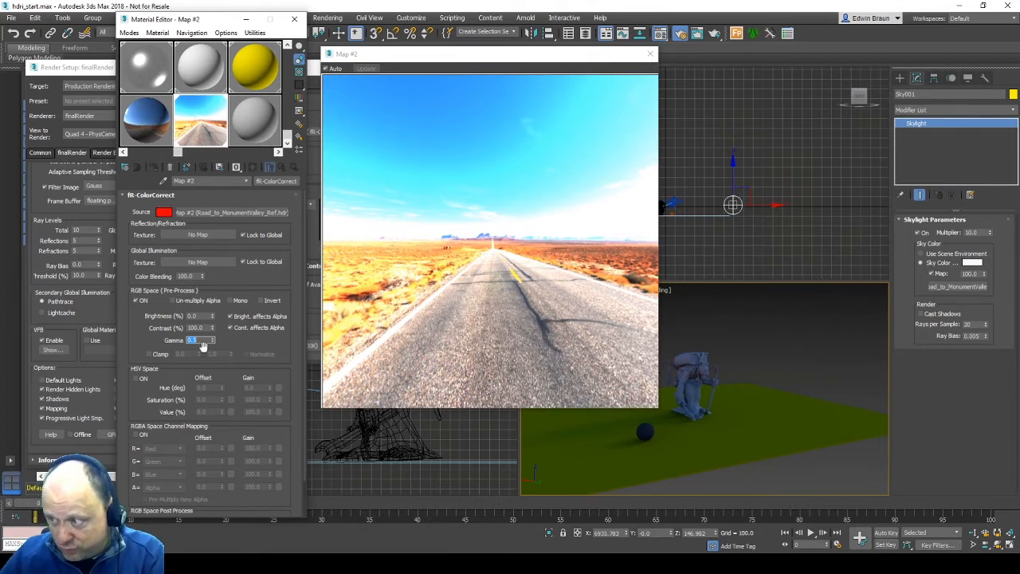
left_click(651, 55)
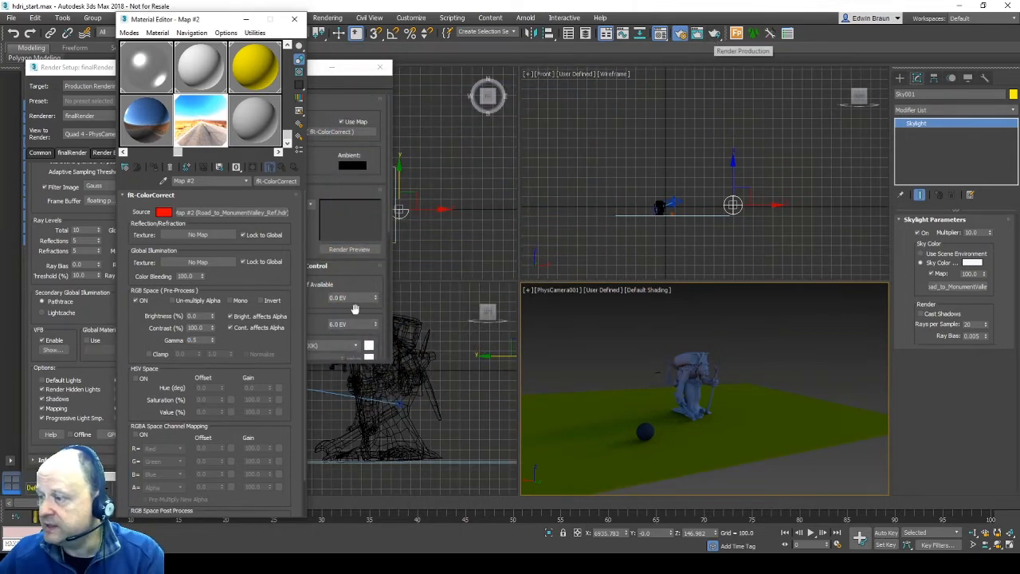
left_click(714, 36)
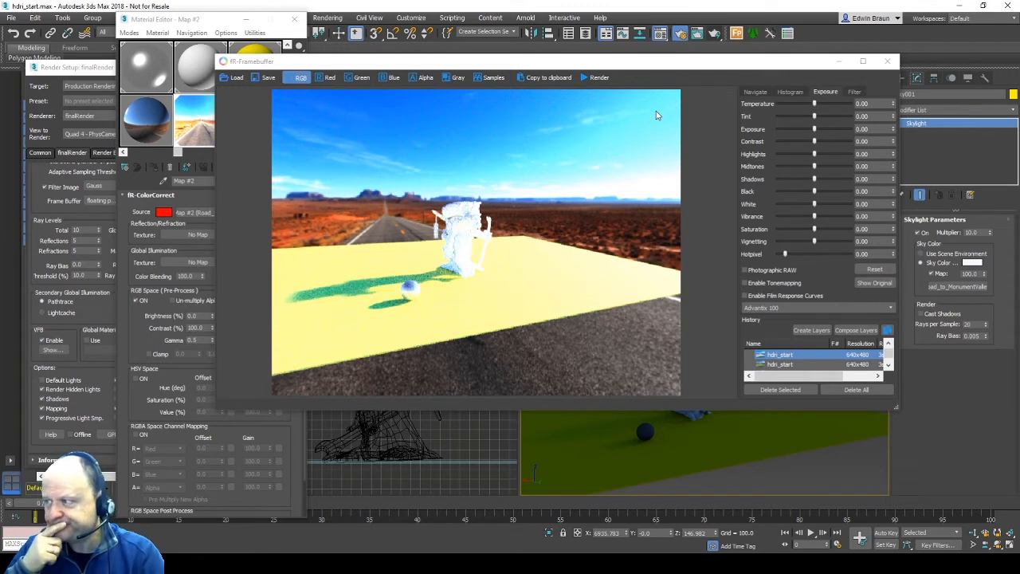
Set the skylight's multiplier to 2 and re-render the camera view.
double_click(971, 232)
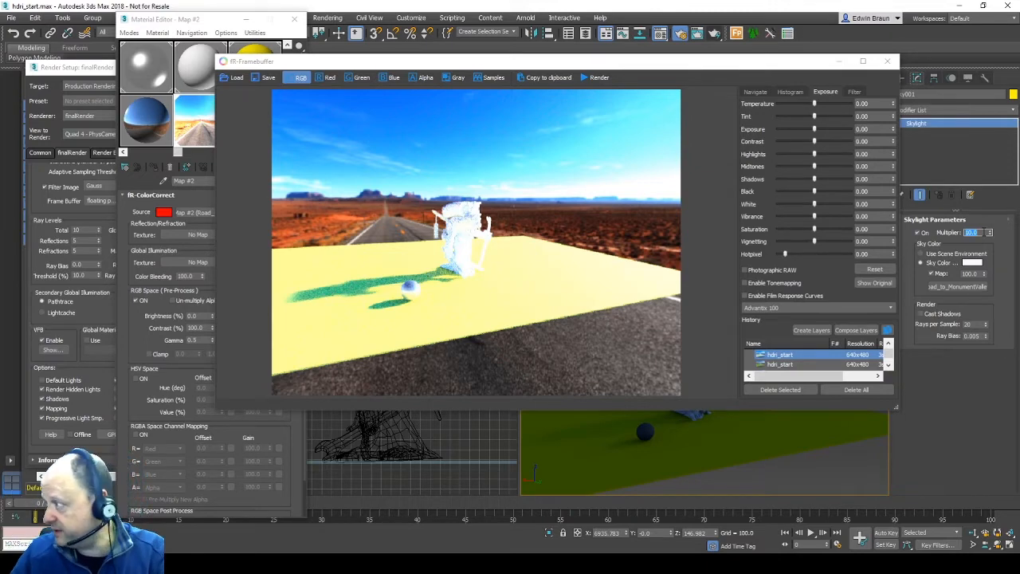
type("2")
key("Return")
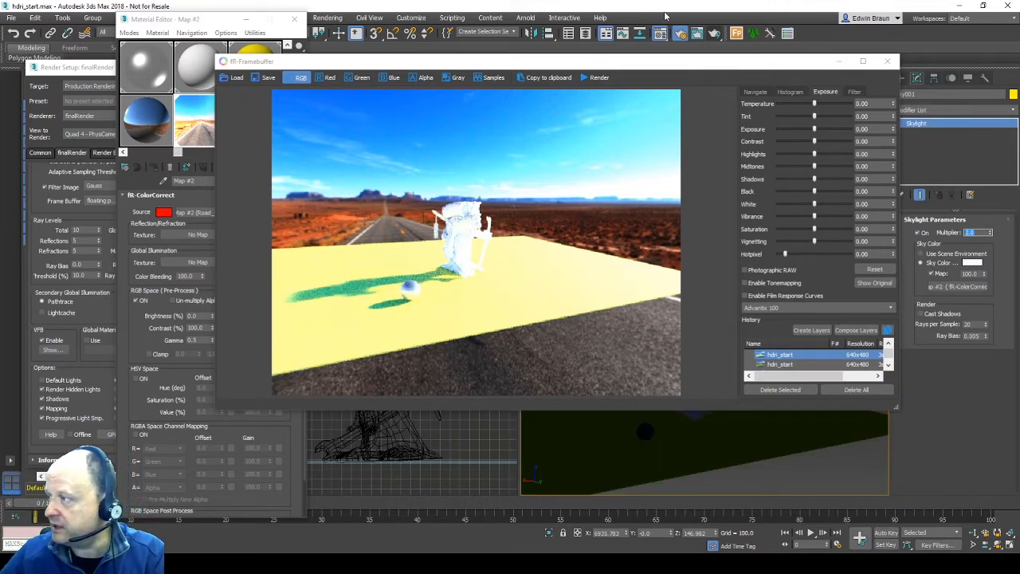
left_click(594, 80)
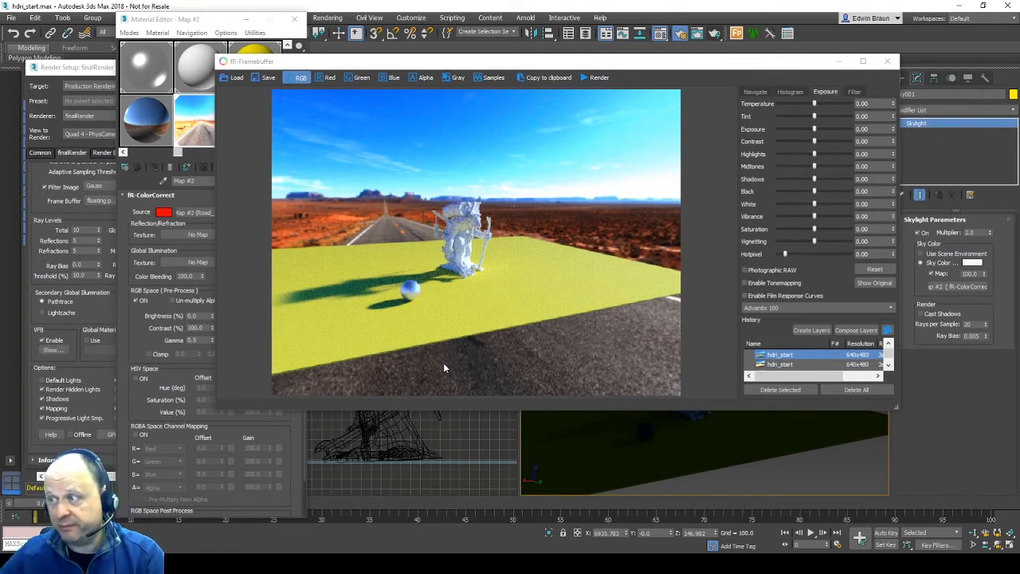
View the full HDRI image of the bitmap inside the fR-ColorCorrect map, check the sun's position and close it.
left_click_drag(205, 23, 157, 32)
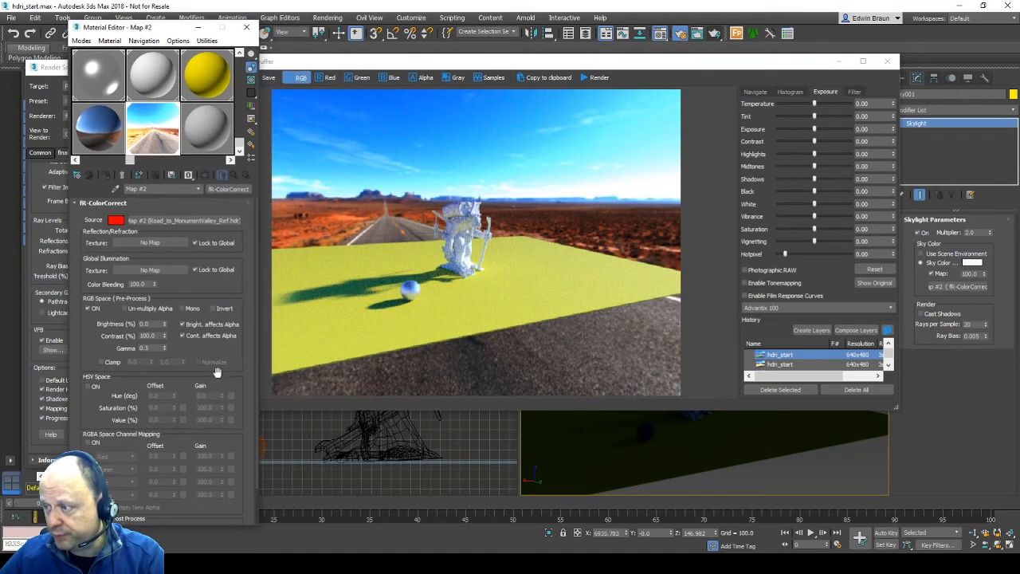
left_click(199, 220)
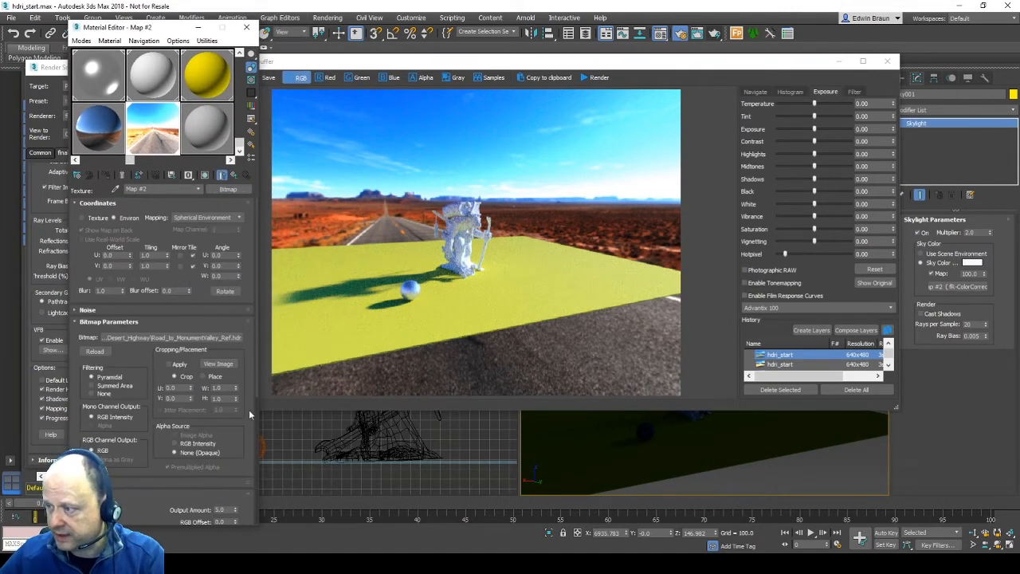
left_click(221, 363)
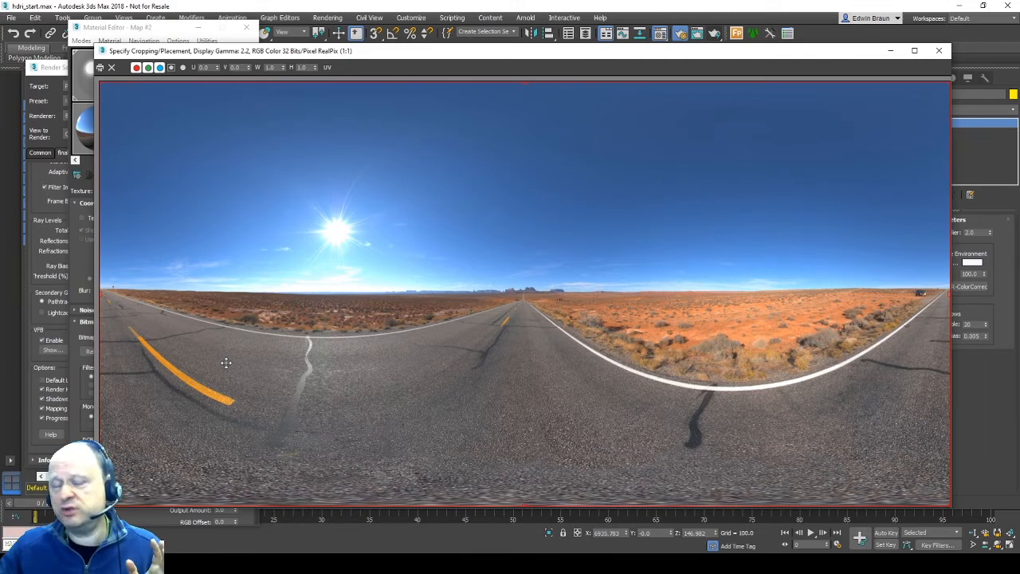
left_click(939, 50)
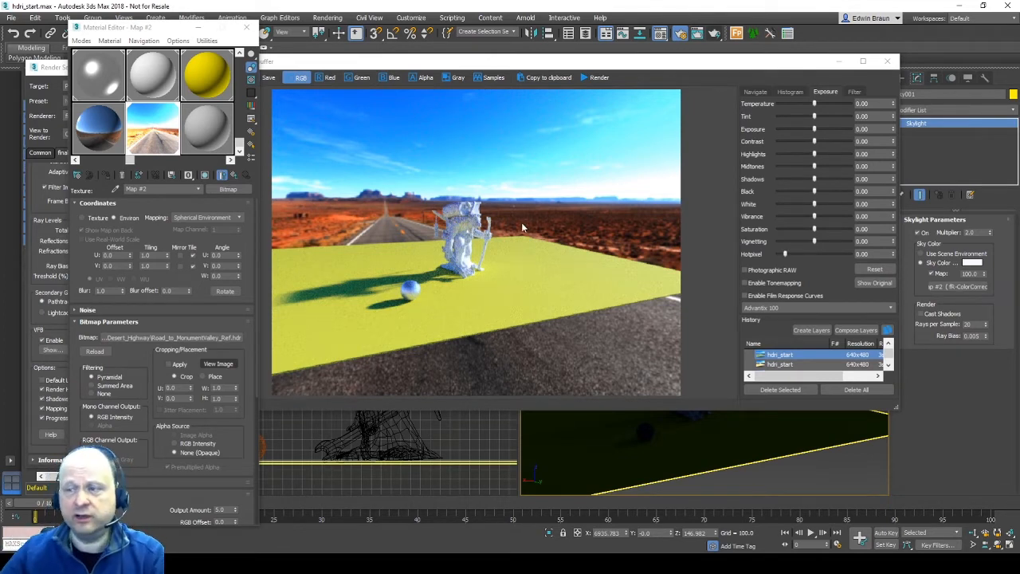
Change the yellow ground material 14 - Default to fR-MatteShadowReflection and render the camera view.
left_click(212, 69)
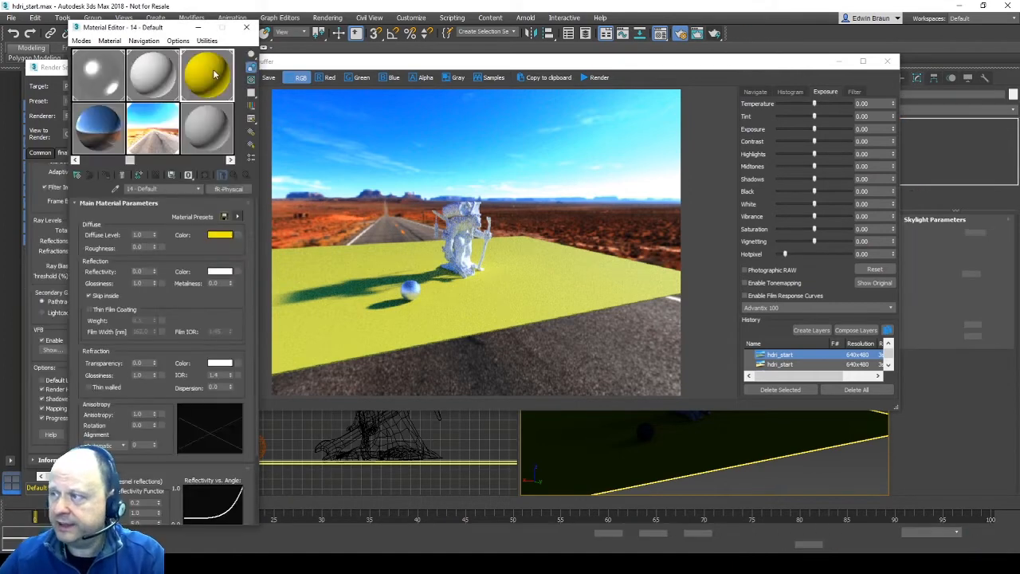
left_click(887, 60)
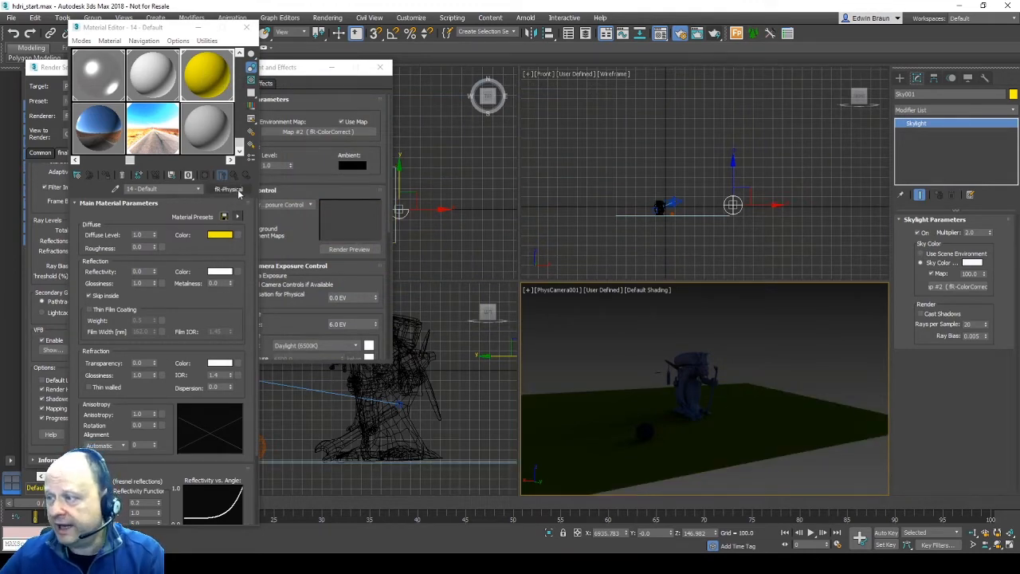
left_click(238, 191)
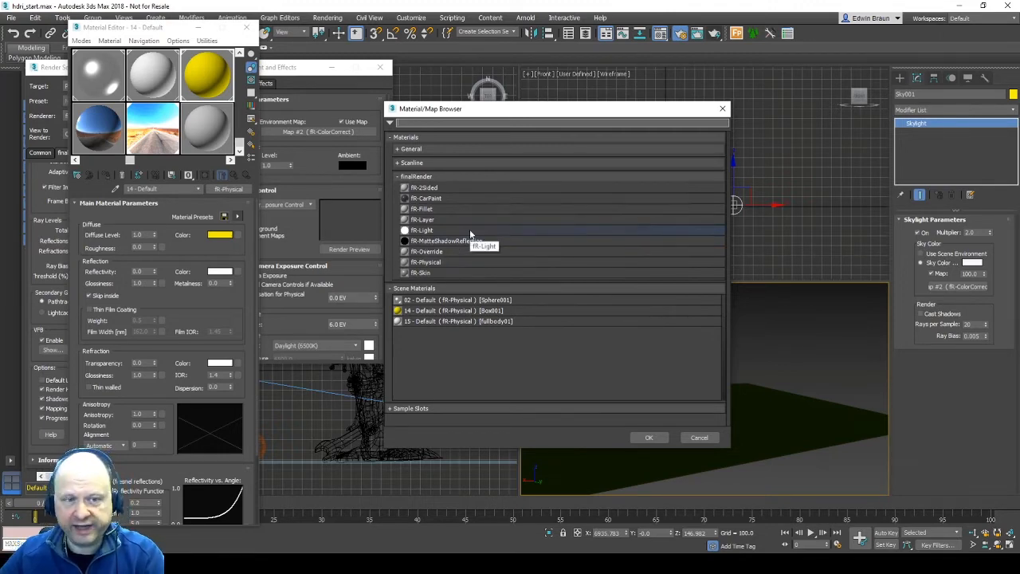
double_click(486, 241)
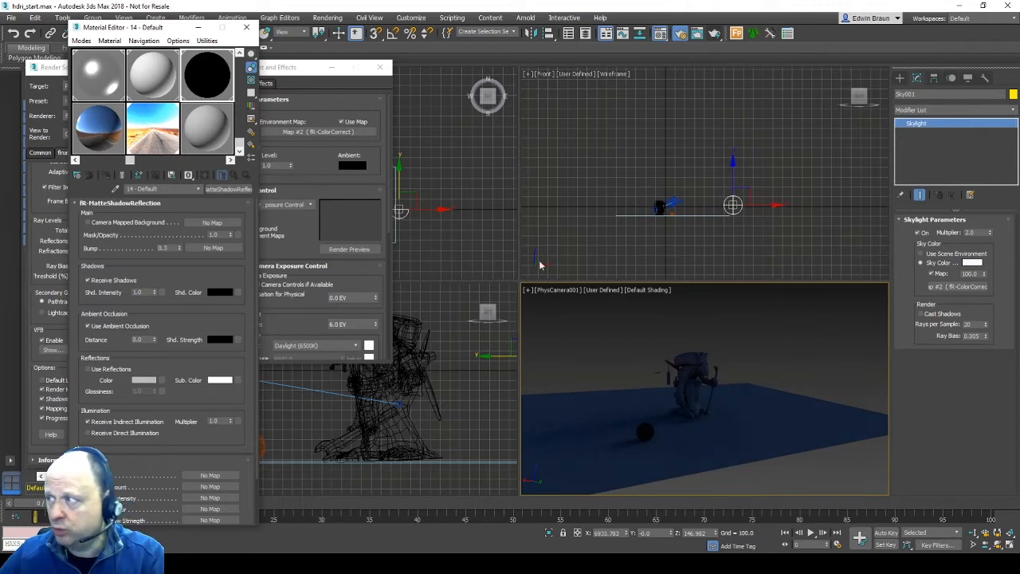
left_click(715, 34)
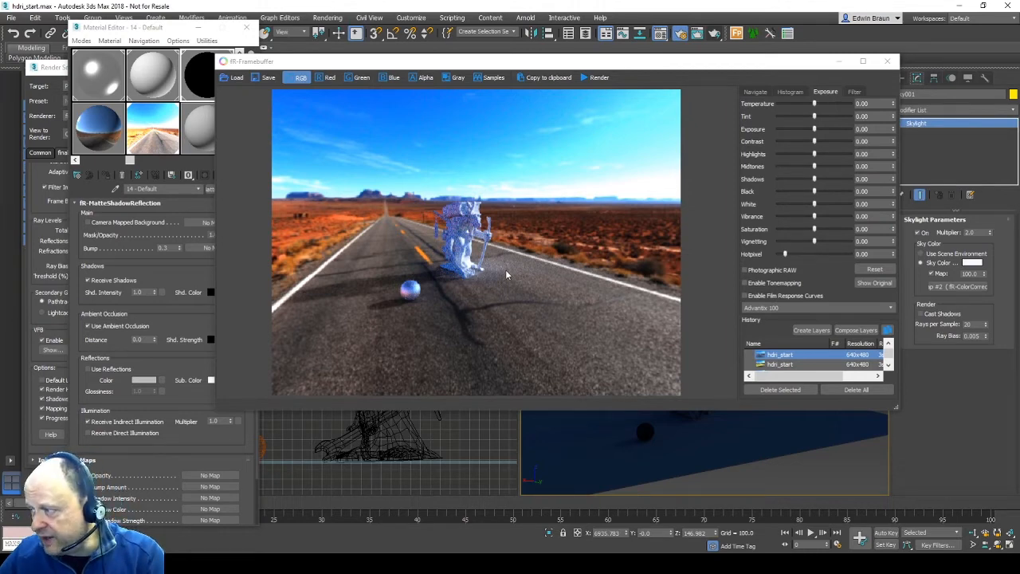
Set the matte ground material's indirect illumination multiplier to 0.5 and re-render the camera view.
left_click_drag(474, 61, 519, 48)
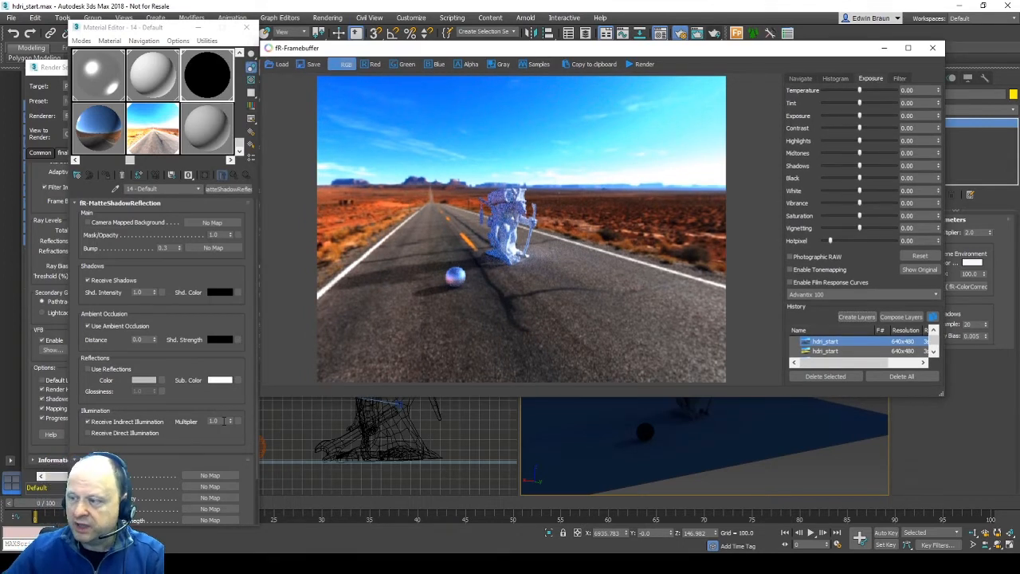
double_click(215, 421)
type("0.5")
key("Return")
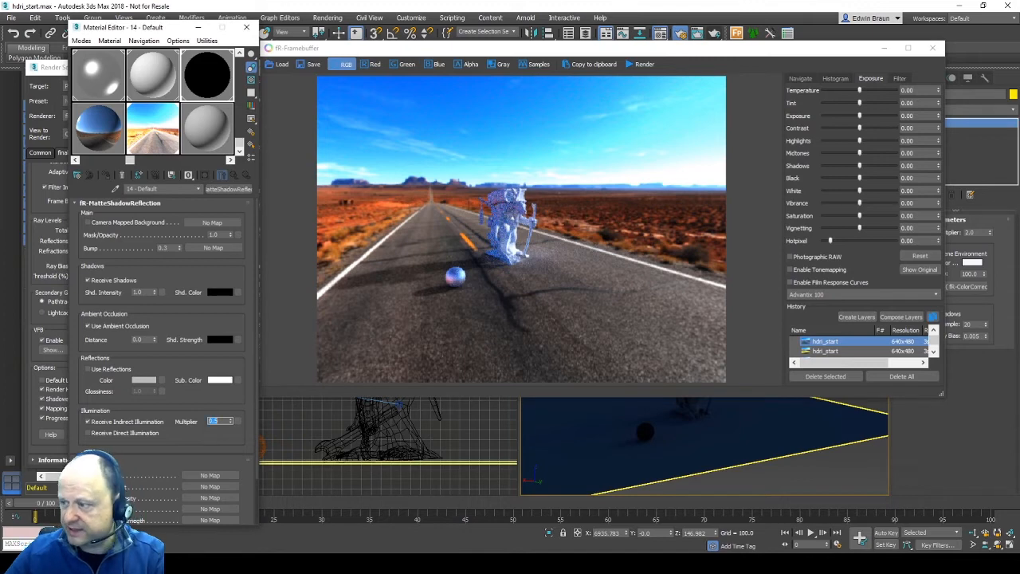
left_click(677, 36)
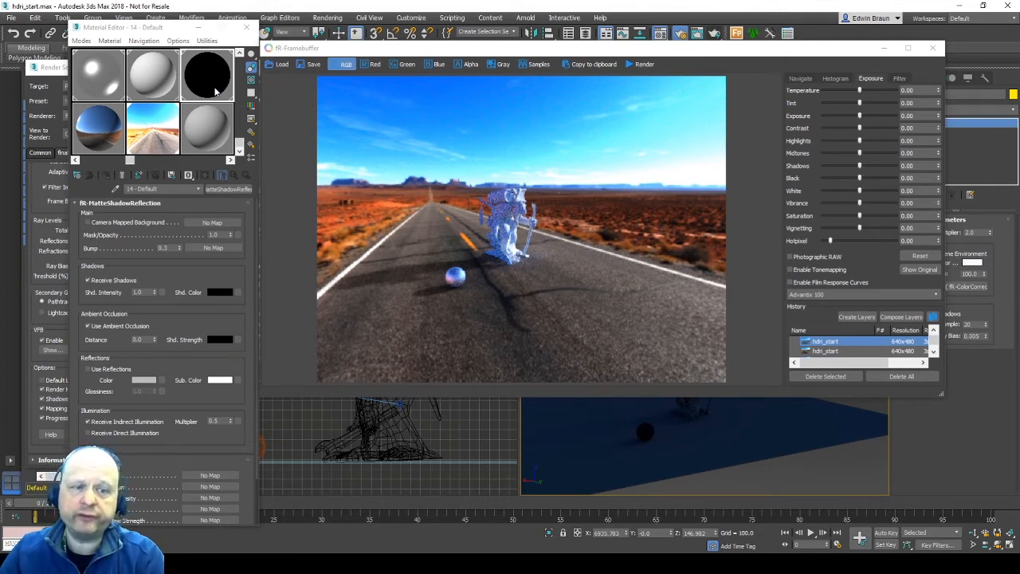
Close the framebuffer and delete the skylight Sky001 from the scene.
left_click(932, 50)
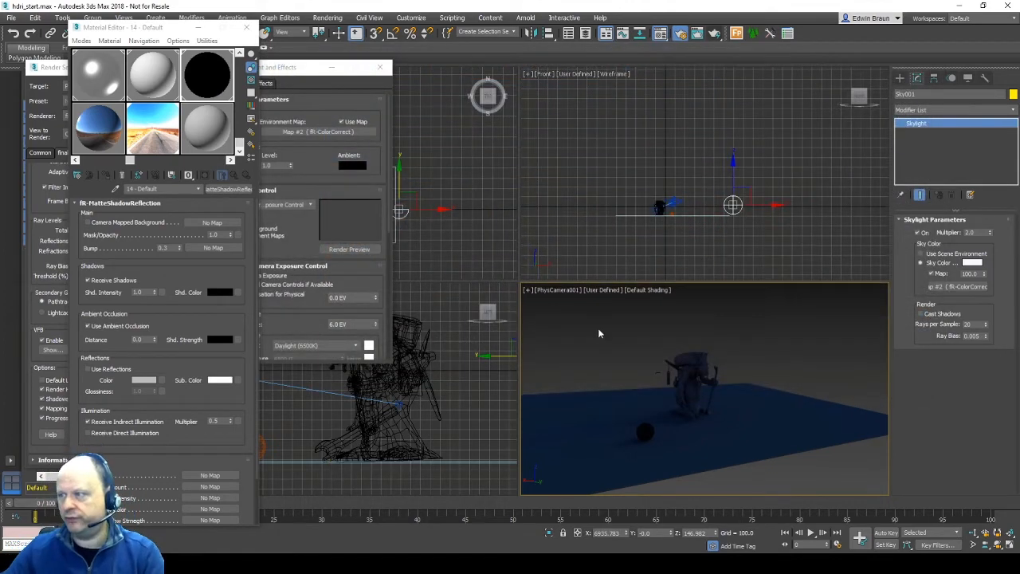
left_click(793, 221)
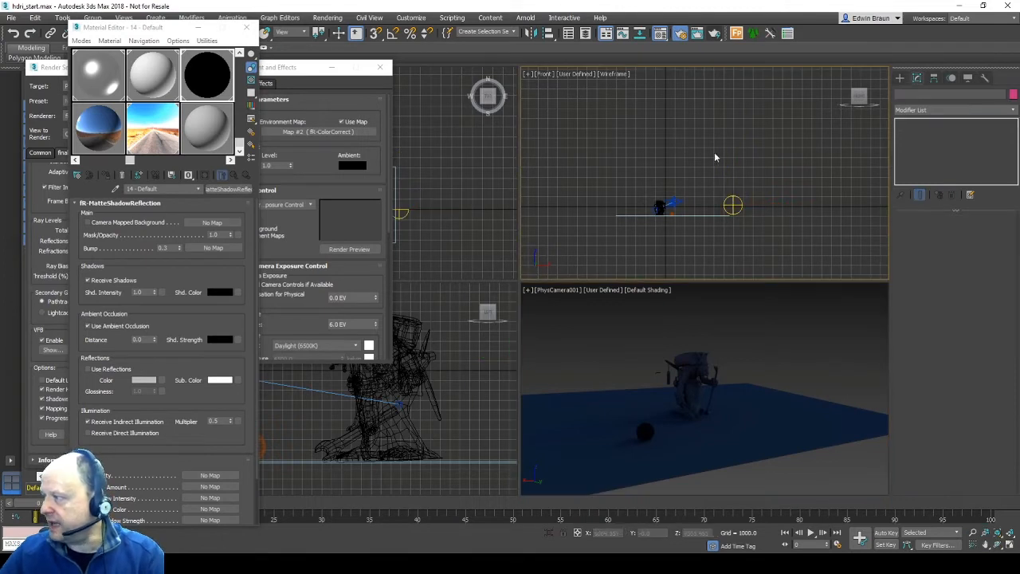
left_click(736, 205)
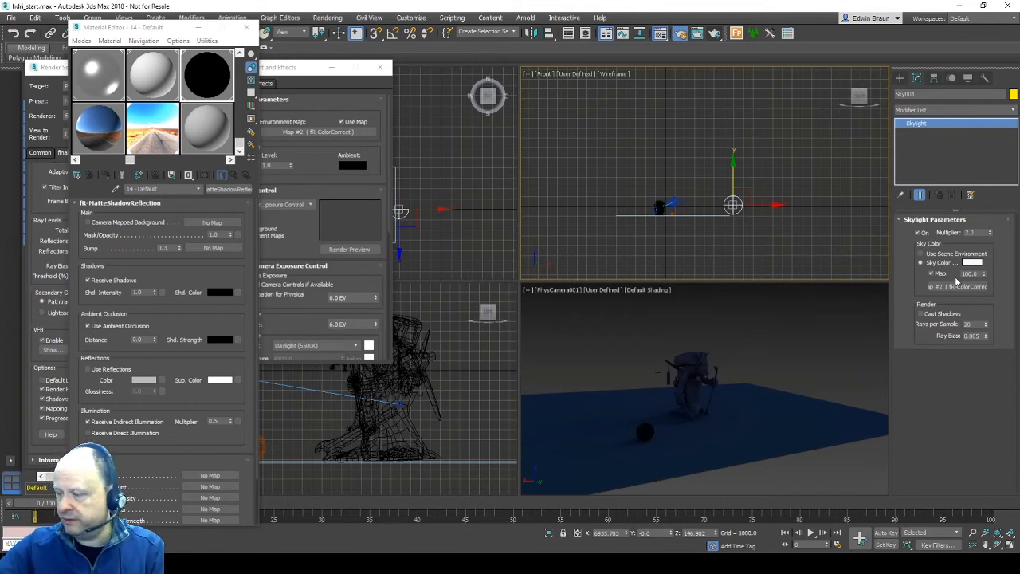
key("Delete")
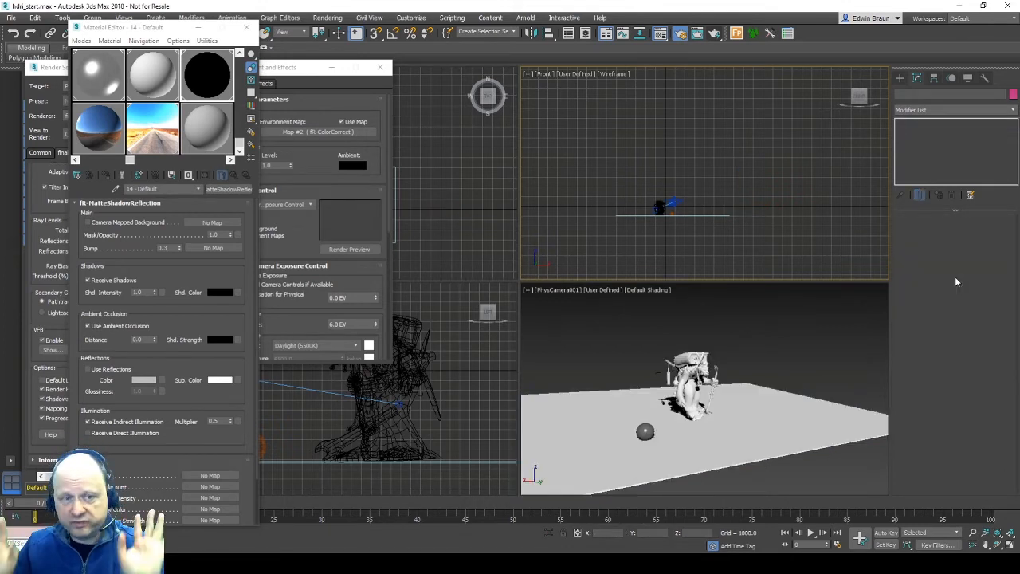
Bring up the environment settings and place their window beside the Material Editor.
left_click(329, 17)
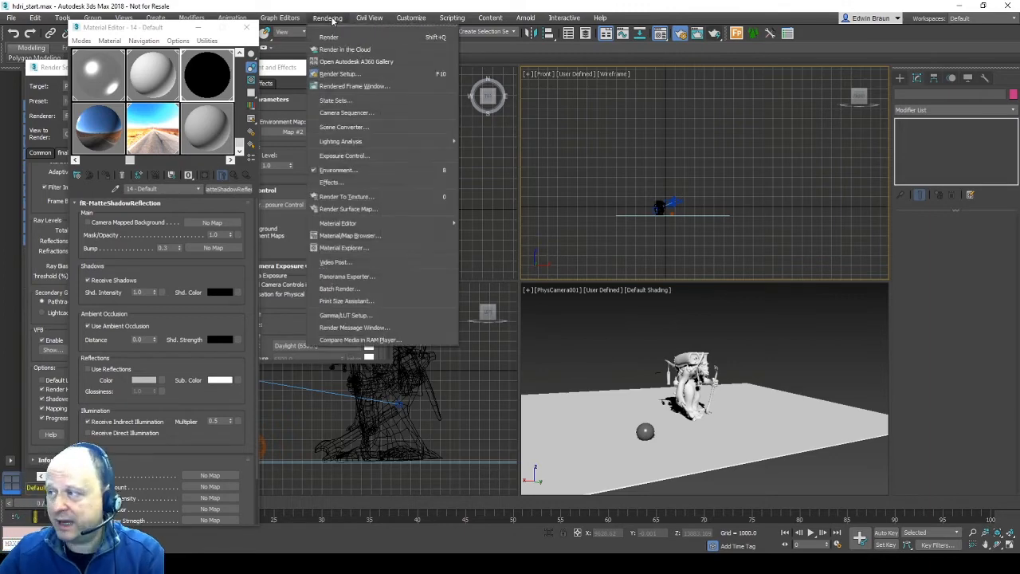
left_click(359, 173)
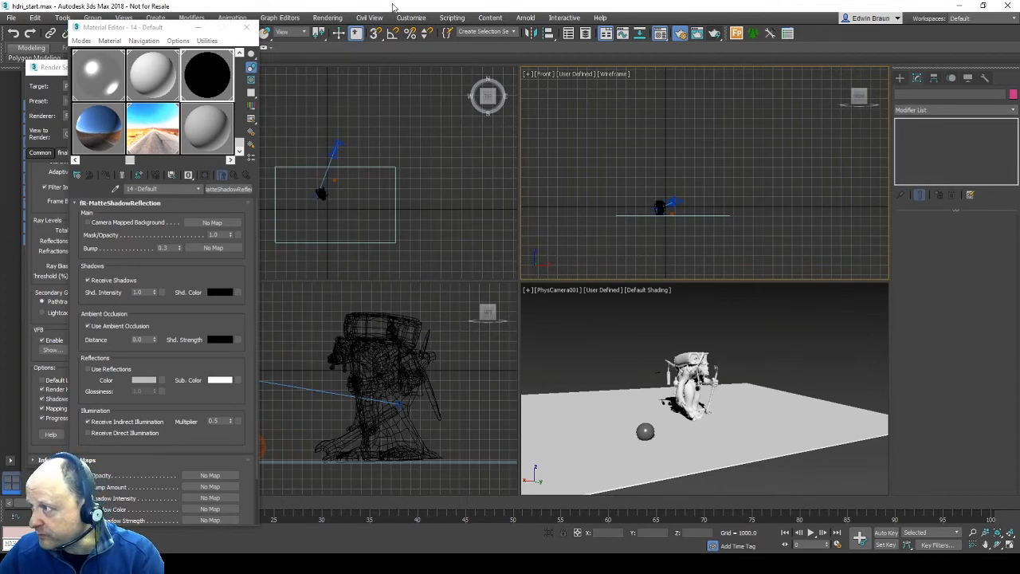
left_click(349, 18)
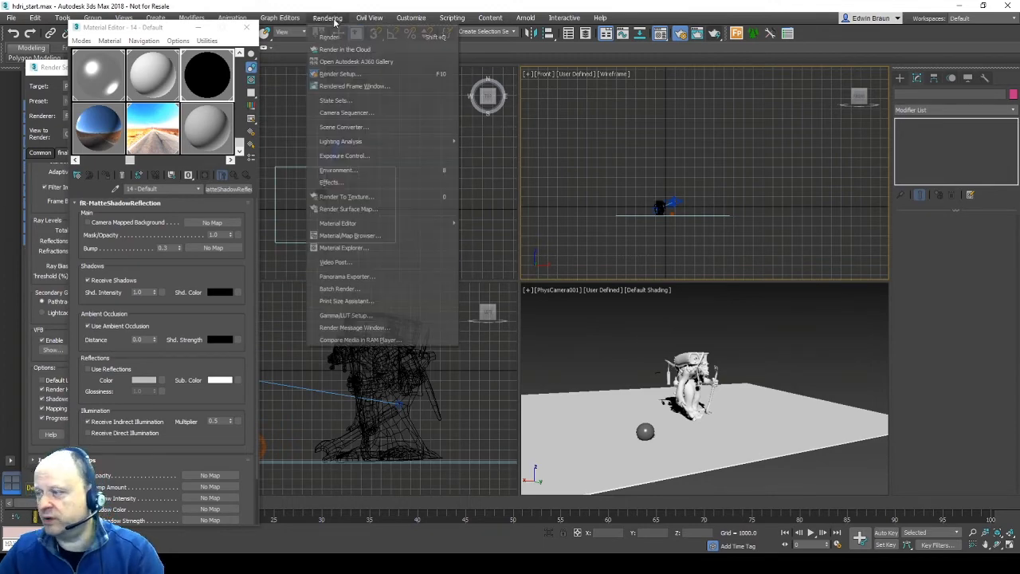
left_click(355, 172)
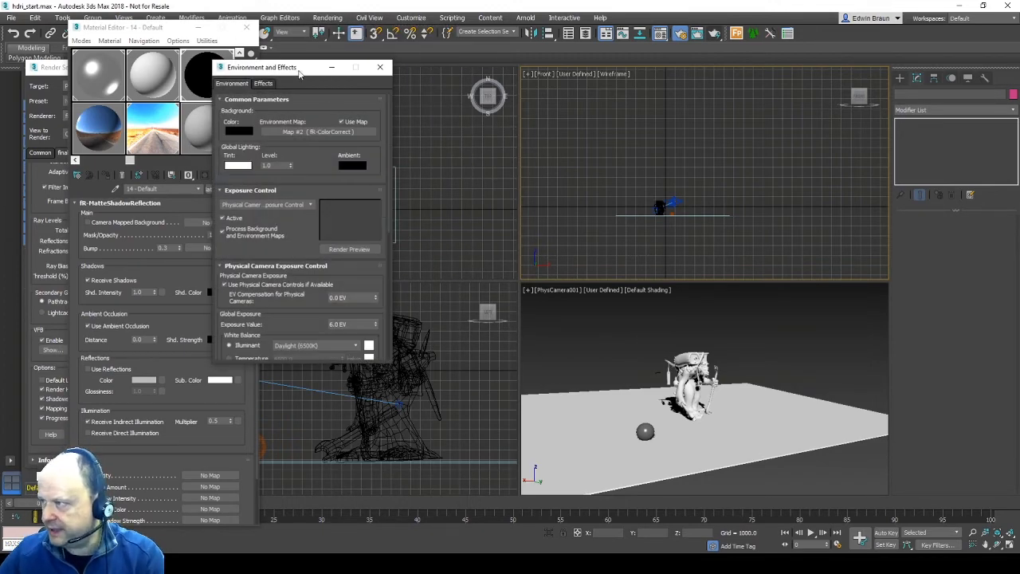
left_click_drag(297, 67, 387, 53)
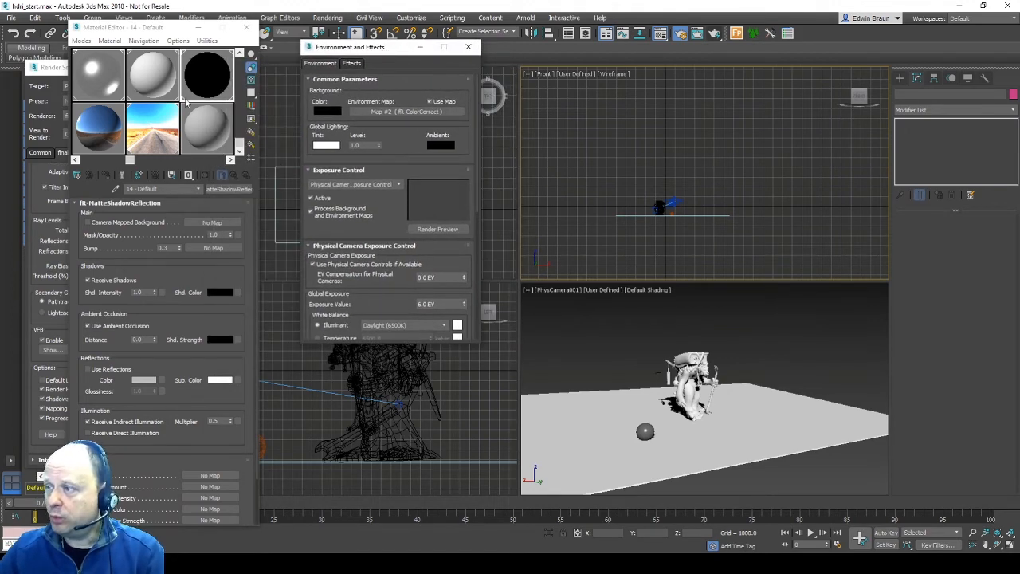
Assign an fR-RaySwitchMap to the diffuse colour of the unused material 22 - Default, leaving its material type as Standard.
left_click(214, 128)
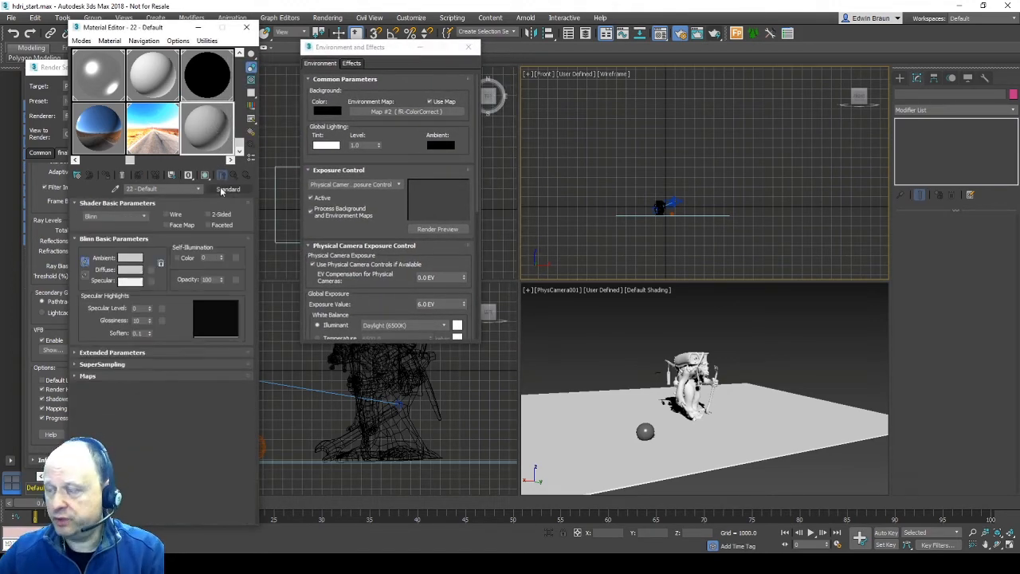
left_click(225, 189)
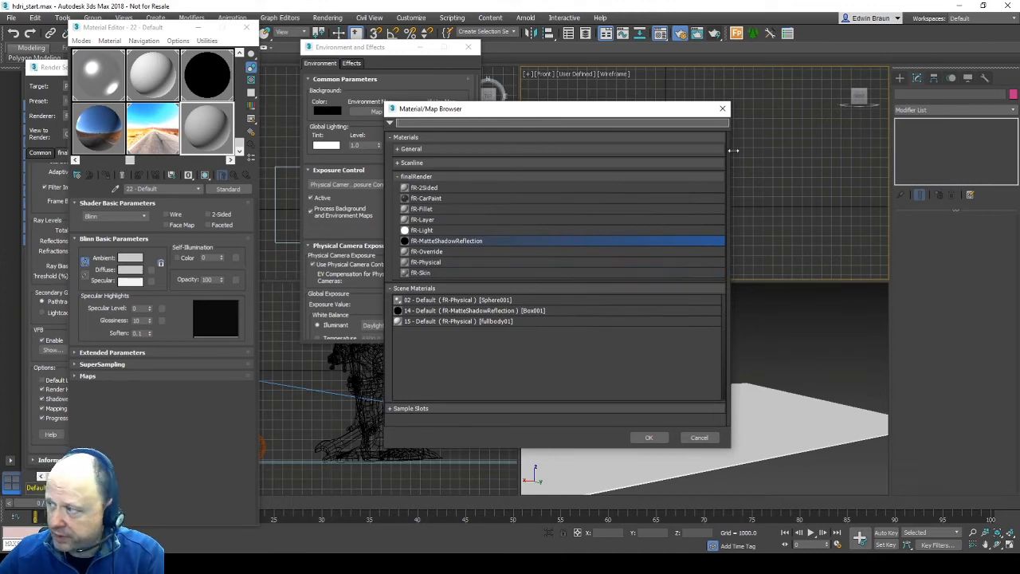
left_click(722, 108)
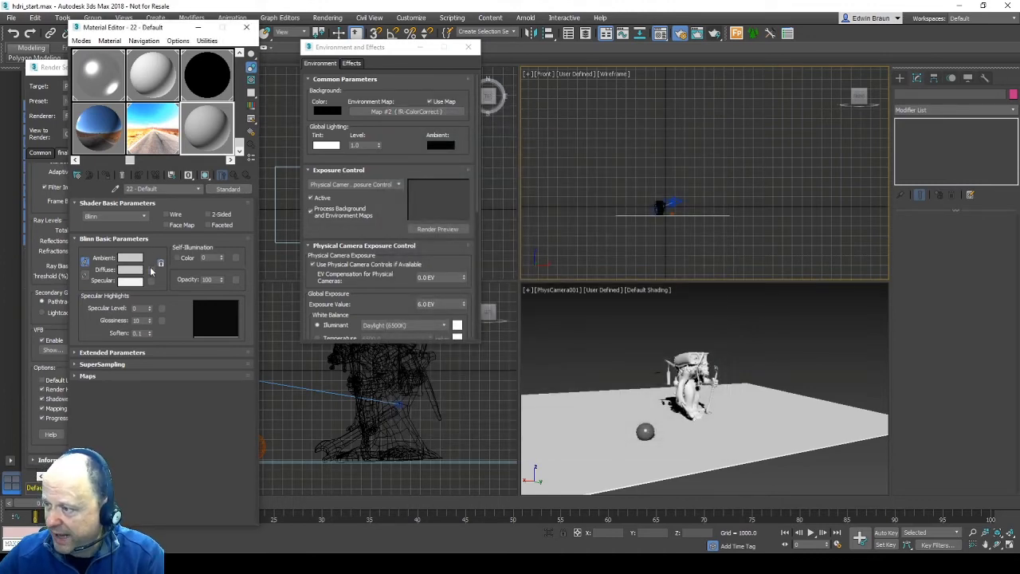
left_click(376, 111)
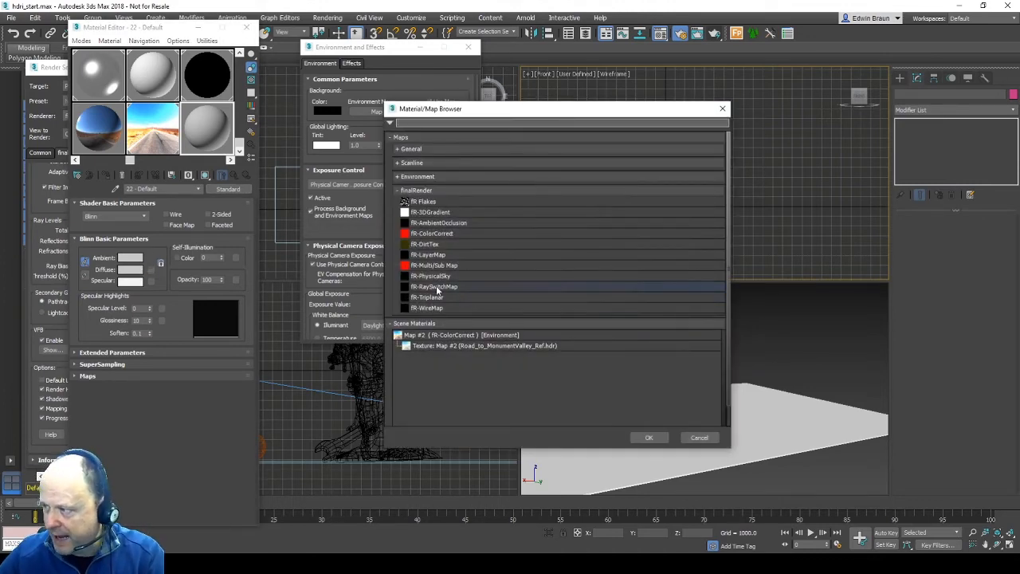
double_click(454, 287)
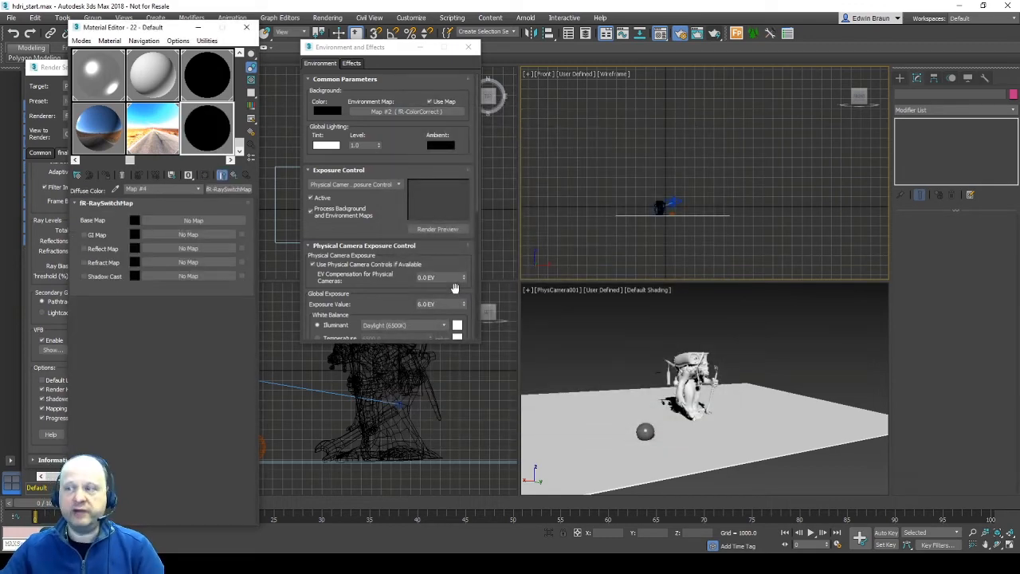
Assign the material's fR-RaySwitchMap as the scene's environment map in place of the fR-ColorCorrect map.
left_click_drag(214, 192, 427, 112)
left_click(369, 227)
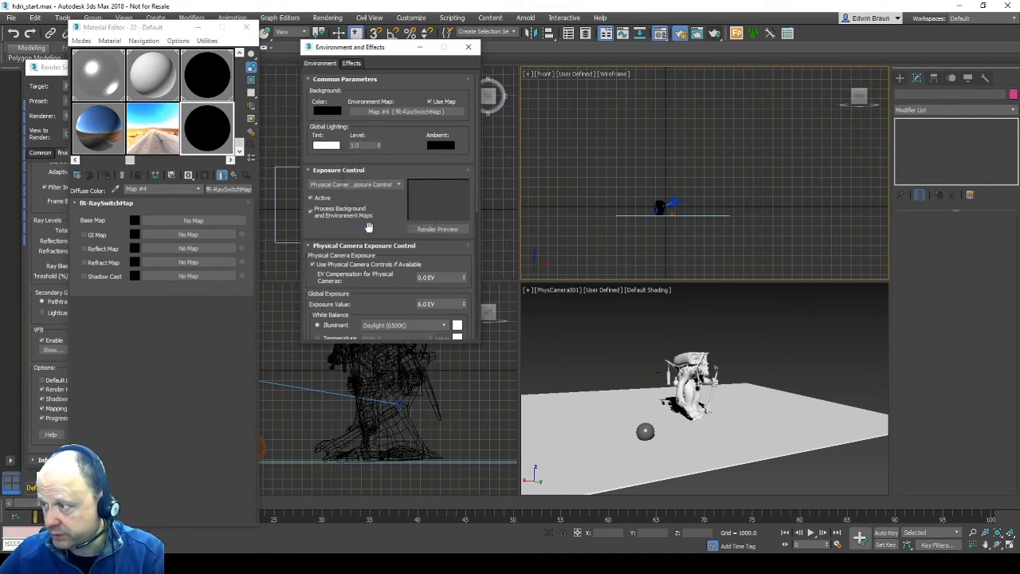
Instance the desert-road fR-ColorCorrect map into the Base, GI, Reflect and Refract map slots of the fR-RaySwitchMap.
left_click_drag(151, 147, 183, 224)
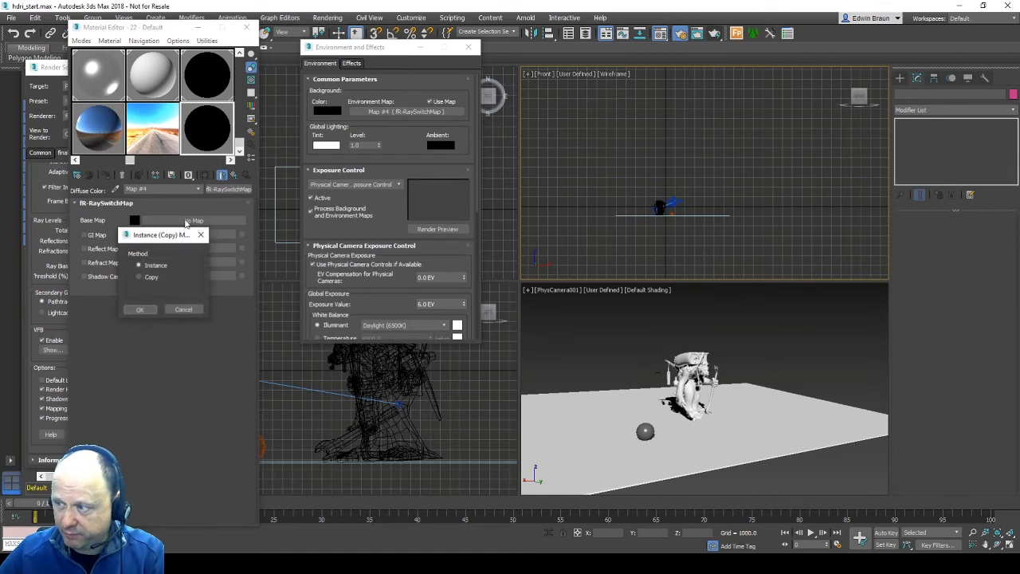
left_click(144, 312)
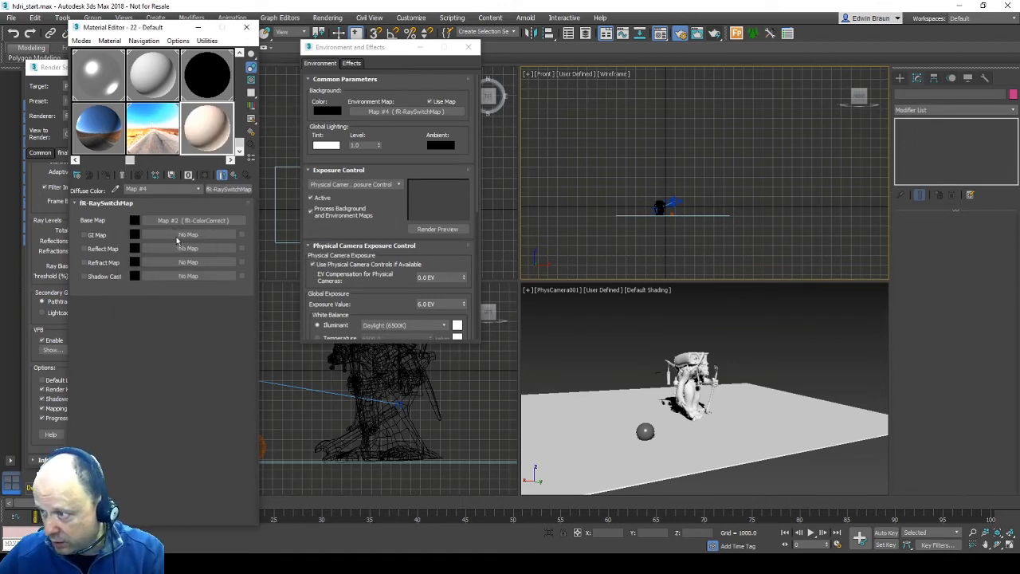
left_click_drag(177, 239, 181, 244)
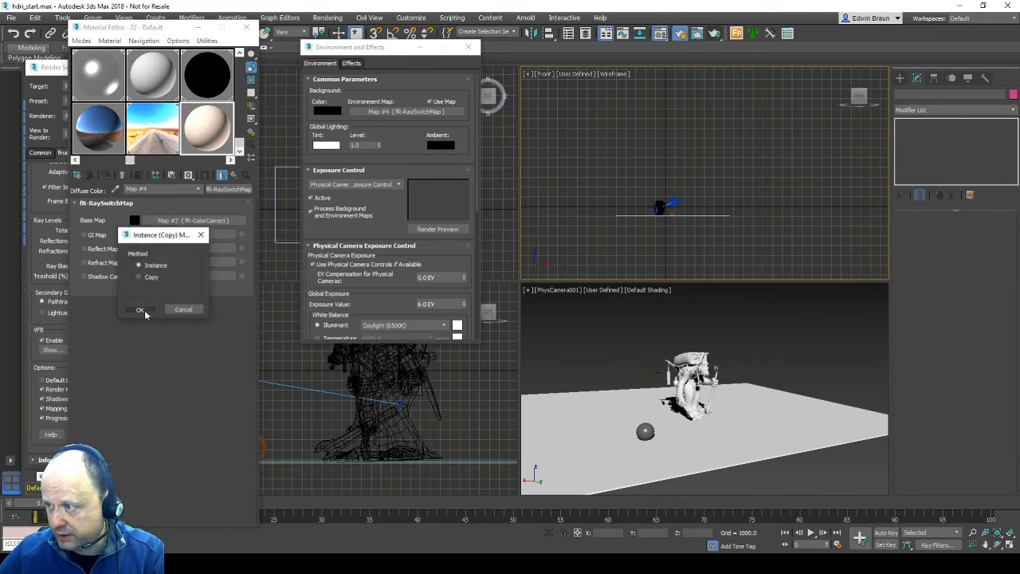
left_click(141, 309)
left_click_drag(153, 126, 173, 253)
left_click(140, 309)
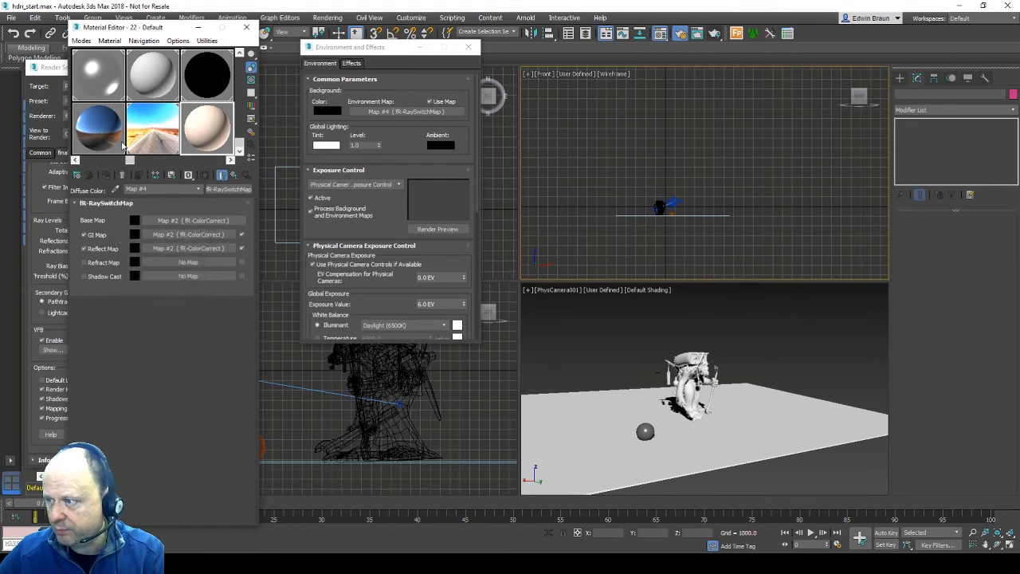
left_click_drag(149, 125, 170, 262)
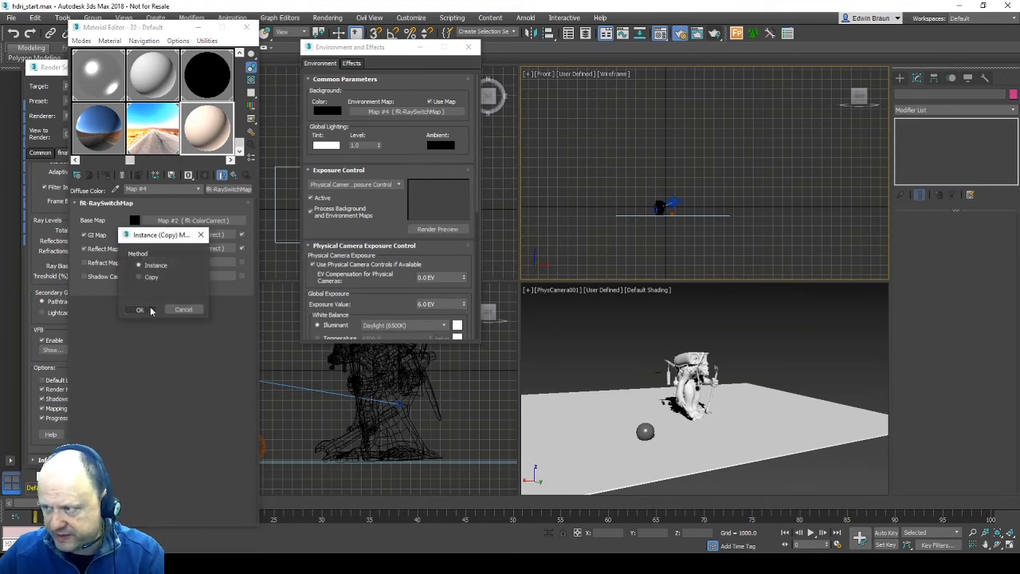
left_click(140, 309)
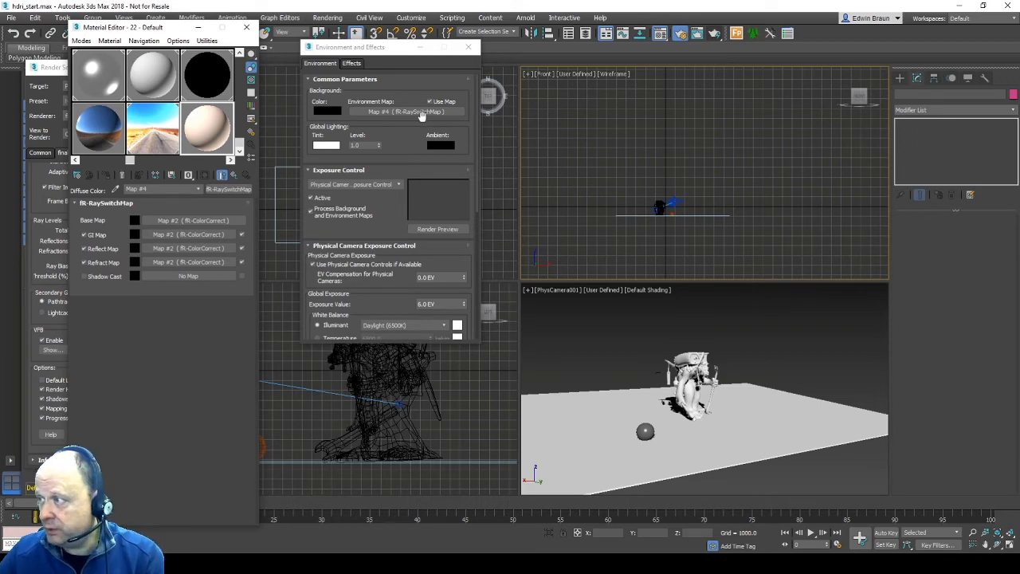
Render the camera view to check the lighting from the ray switch environment, and close the framebuffer.
left_click(714, 33)
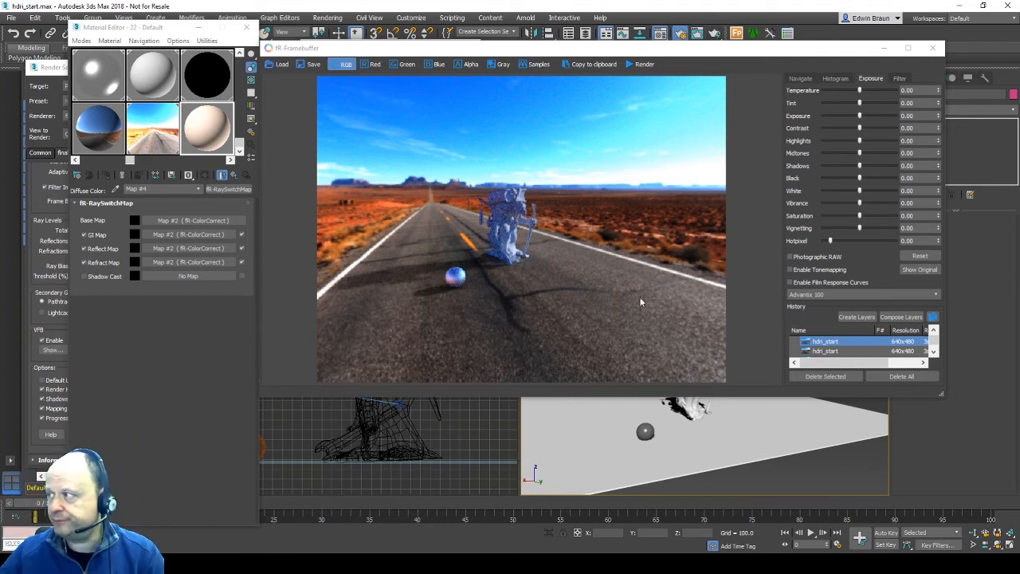
left_click(932, 48)
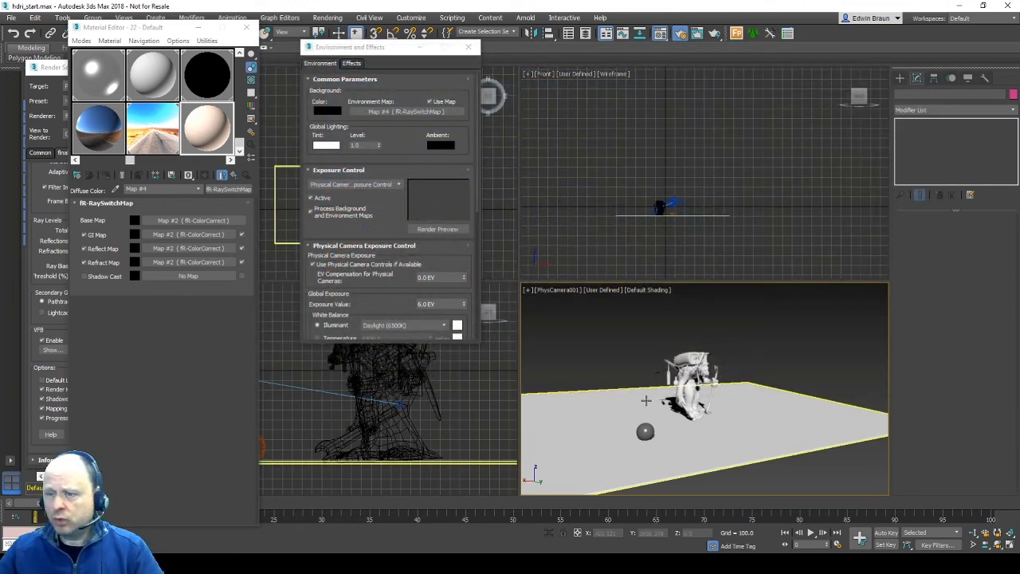